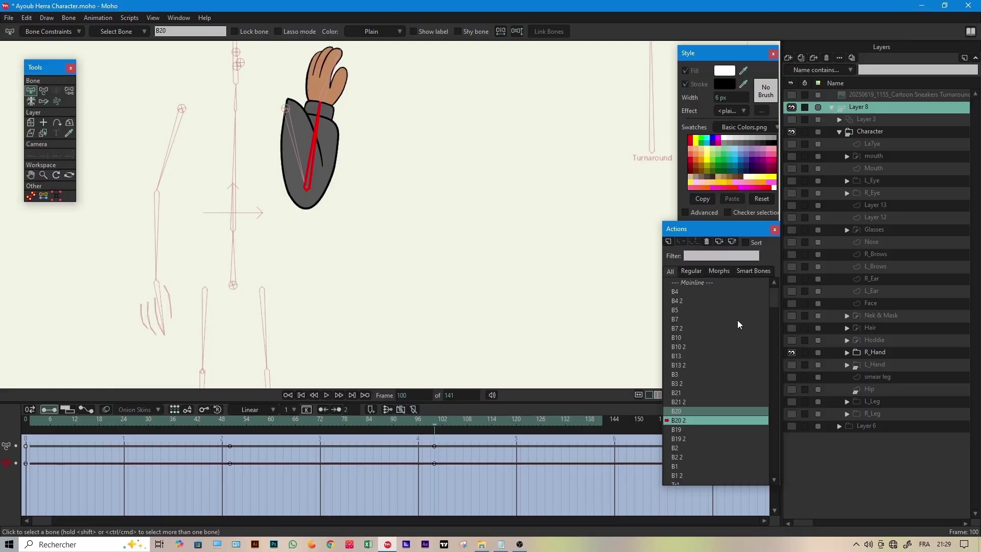
# Step: Scrub through the B20 2 and B20 actions to review the elbow bending both ways, finishing on the Mainline
pyautogui.doubleClick(696, 284)
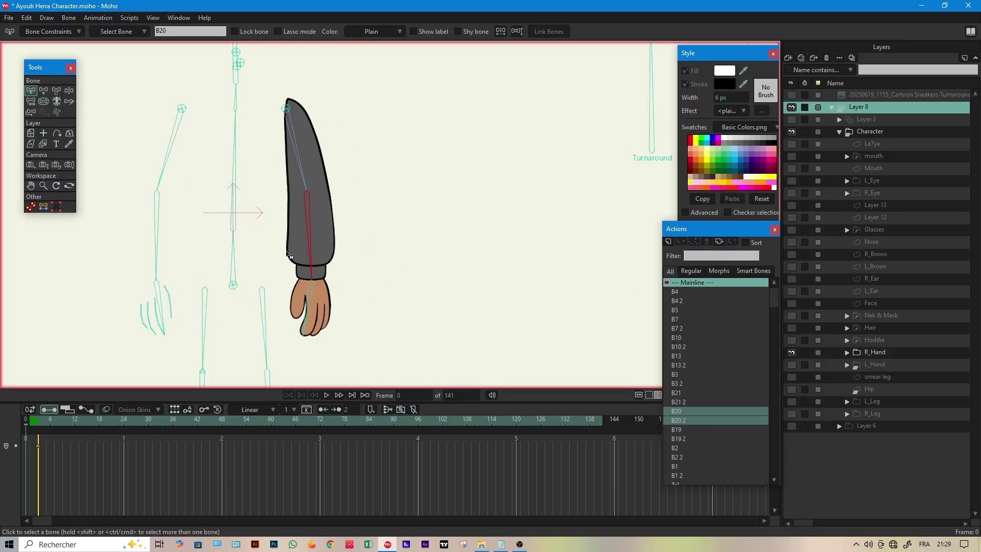
pyautogui.doubleClick(672, 421)
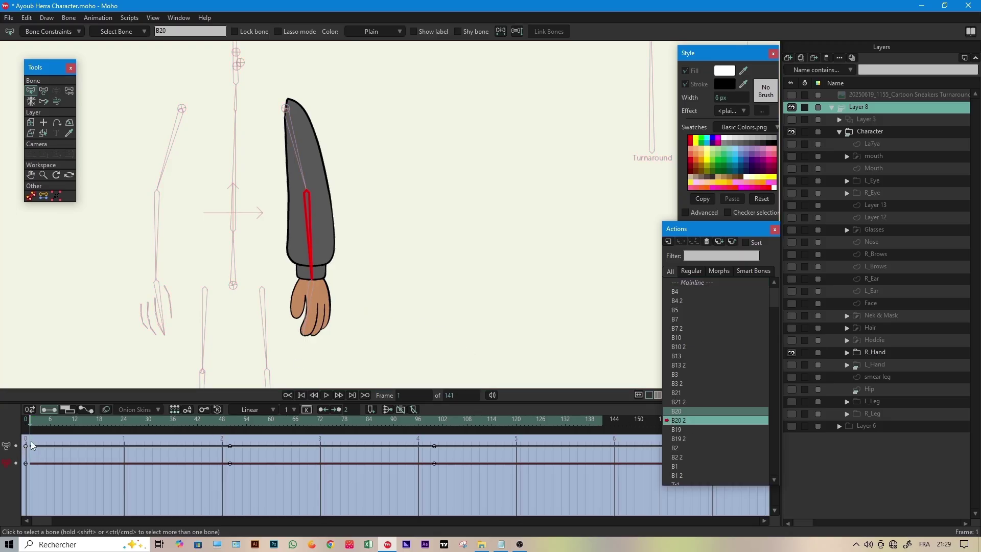
pyautogui.moveTo(36, 425); pyautogui.dragTo(435, 442)
pyautogui.doubleClick(676, 412)
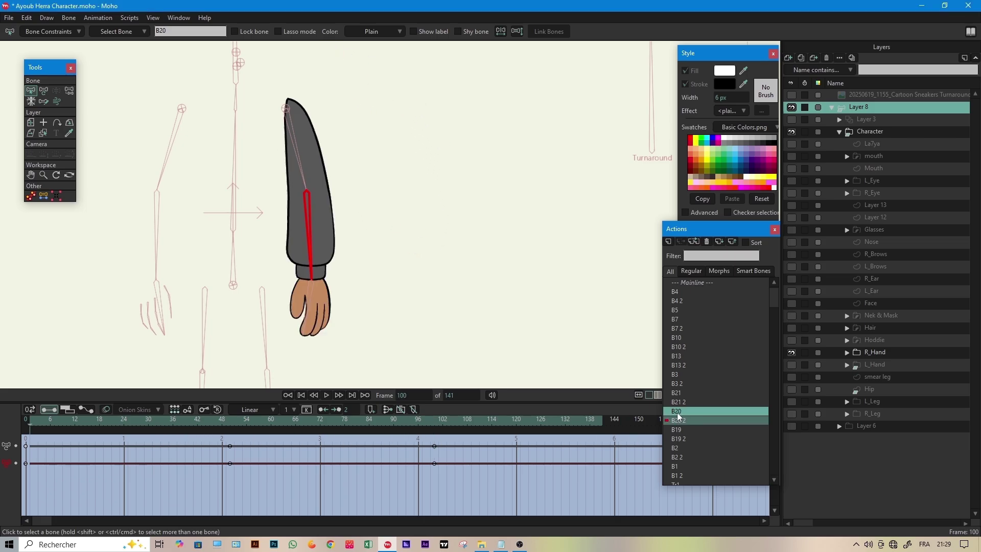
pyautogui.moveTo(30, 429); pyautogui.dragTo(441, 429)
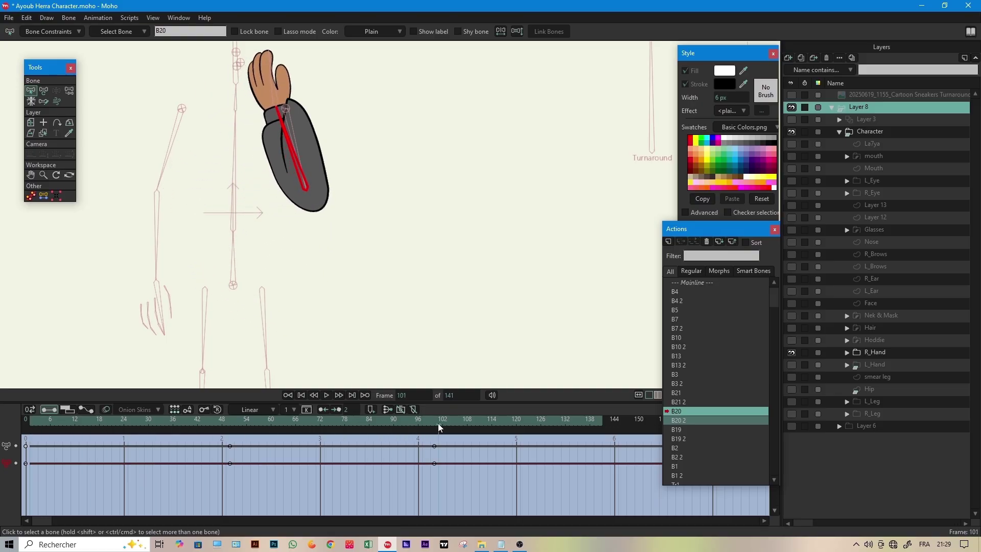
pyautogui.doubleClick(719, 284)
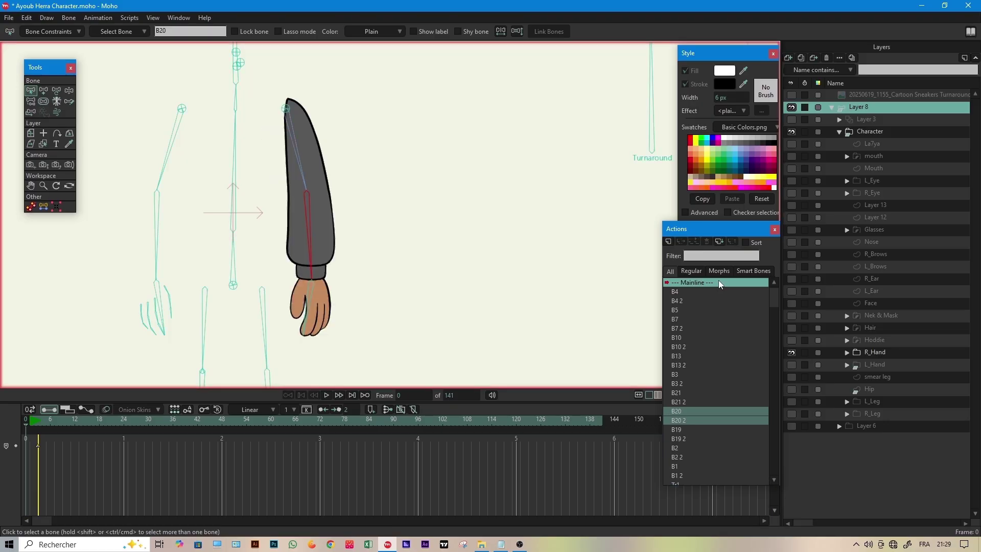
# Step: At frame 72 on the Mainline, rotate the forearm bone back and forth to test the elbow bend
pyautogui.moveTo(41, 425); pyautogui.dragTo(322, 426)
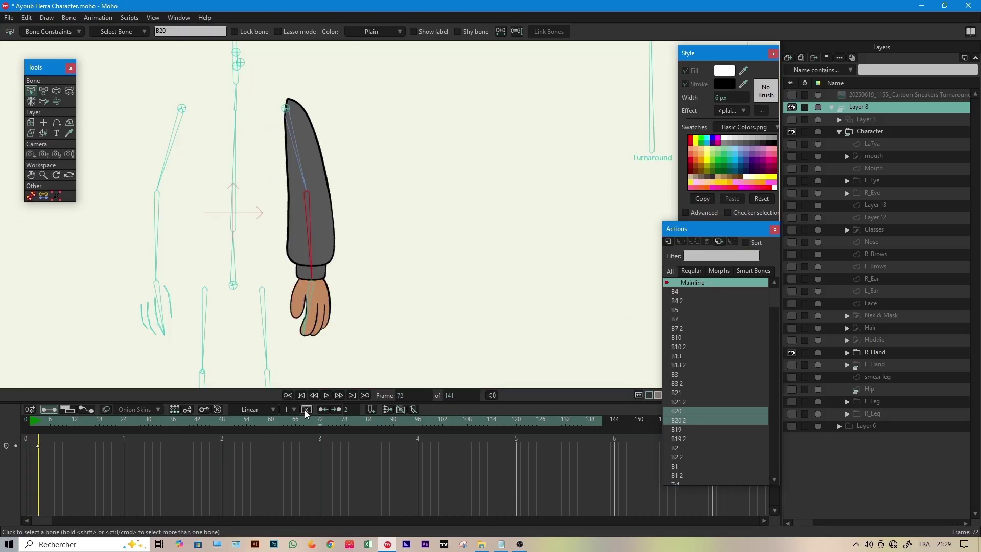
pyautogui.click(43, 91)
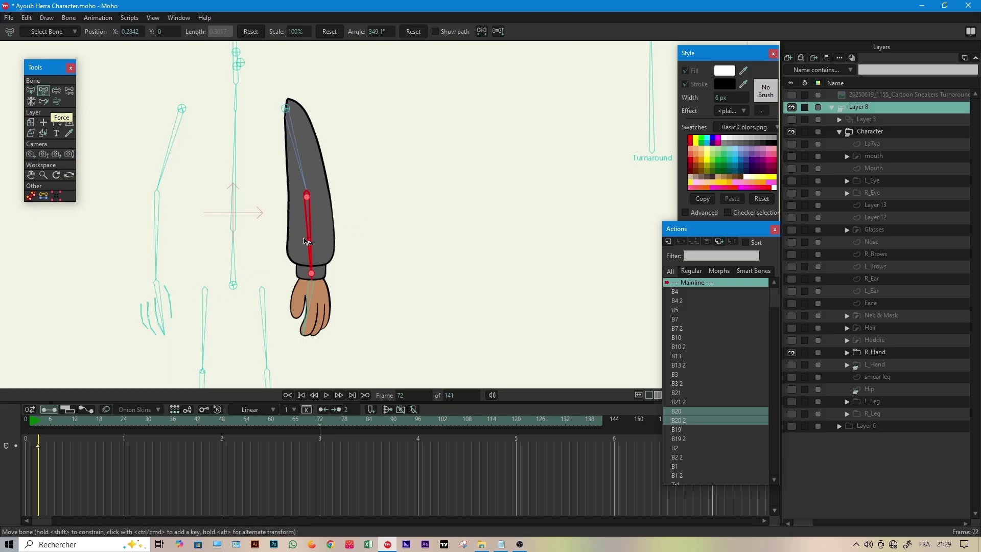
pyautogui.moveTo(314, 238); pyautogui.dragTo(419, 154)
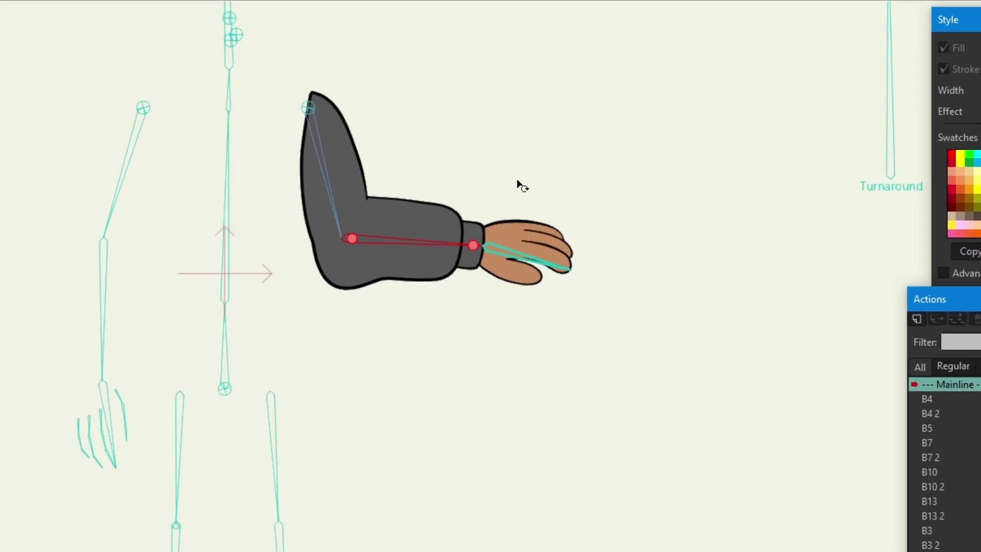
pyautogui.moveTo(518, 180); pyautogui.dragTo(359, 160)
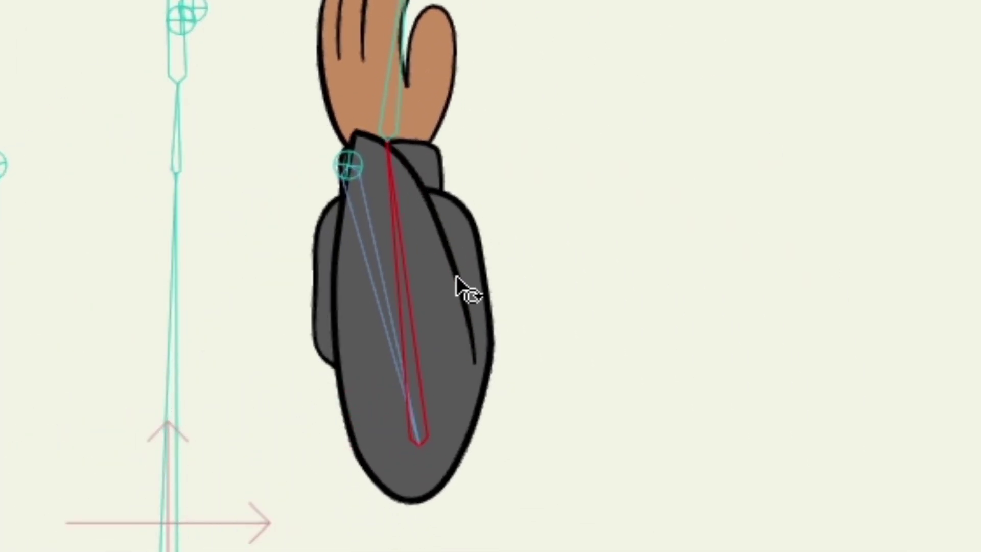
pyautogui.moveTo(457, 276); pyautogui.dragTo(660, 267)
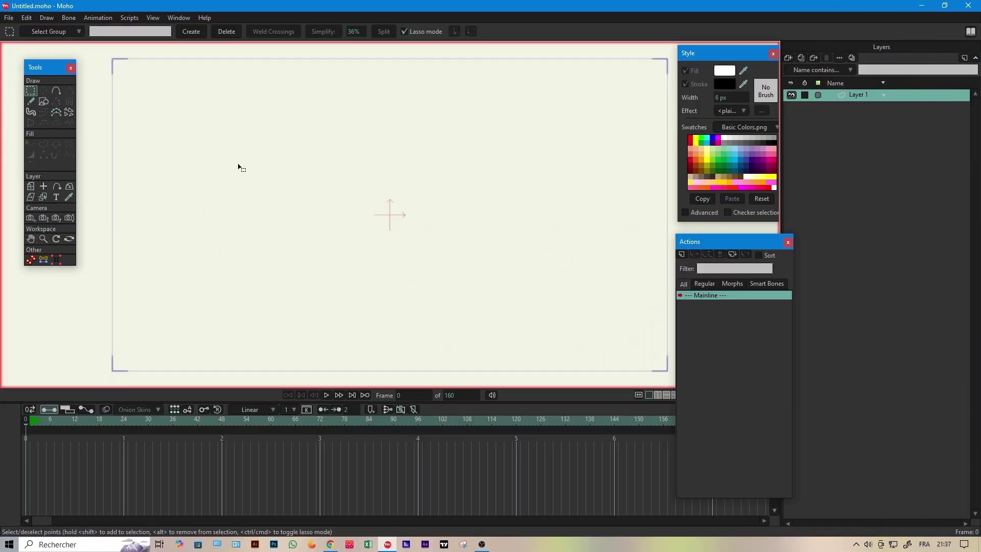
# Step: In the new document, draw the upper arm and forearm on separate layers as white-filled shapes with a black brush outline
pyautogui.click(57, 91)
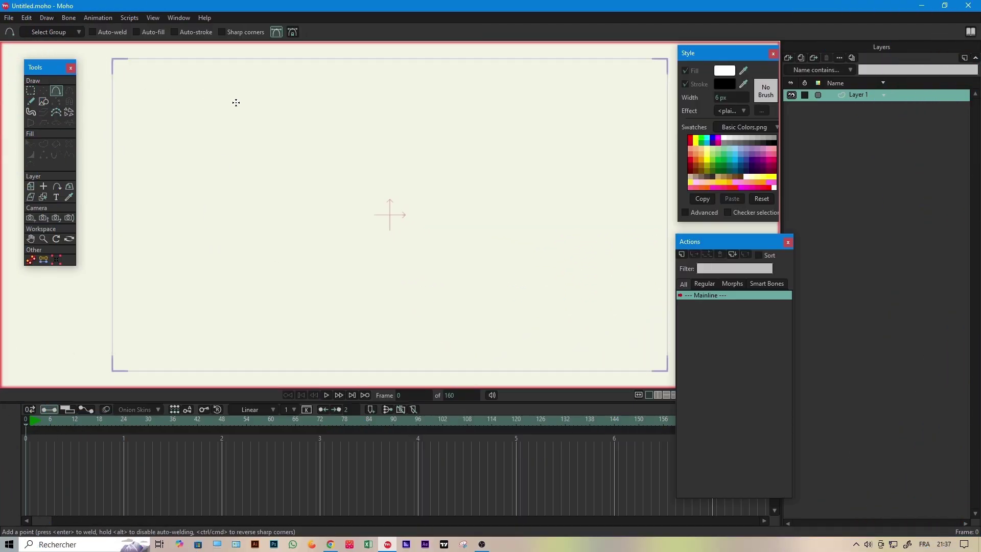
pyautogui.click(765, 91)
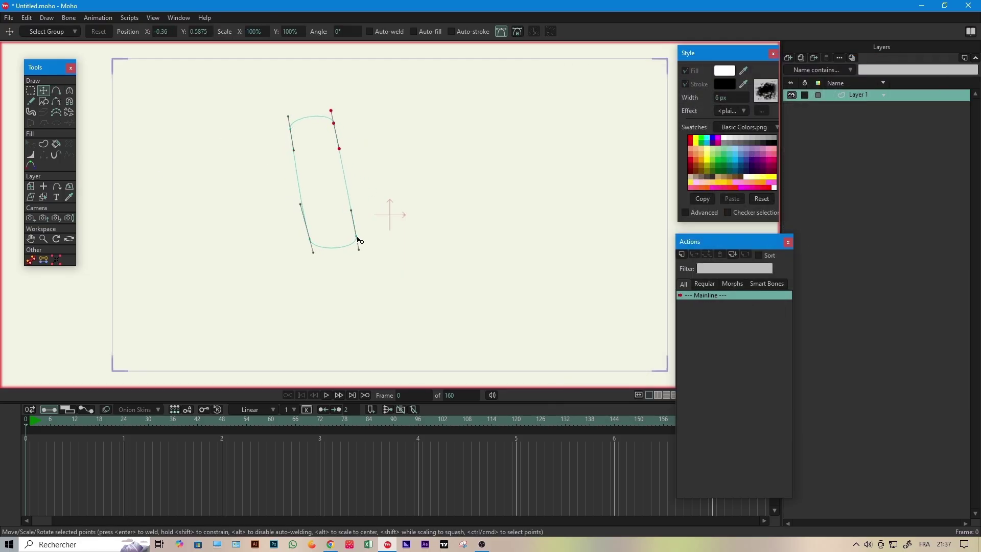
pyautogui.click(43, 144)
pyautogui.press('Return')
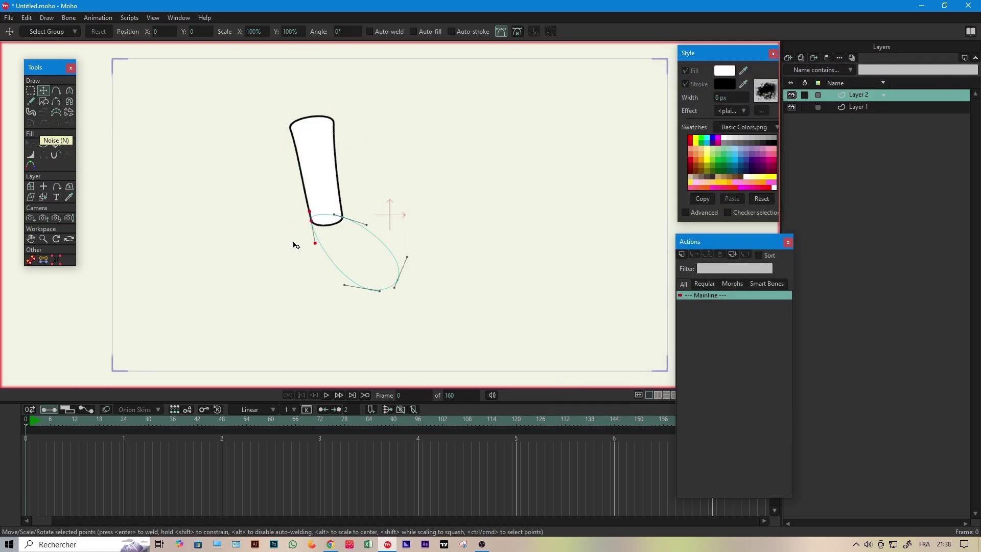
pyautogui.click(43, 144)
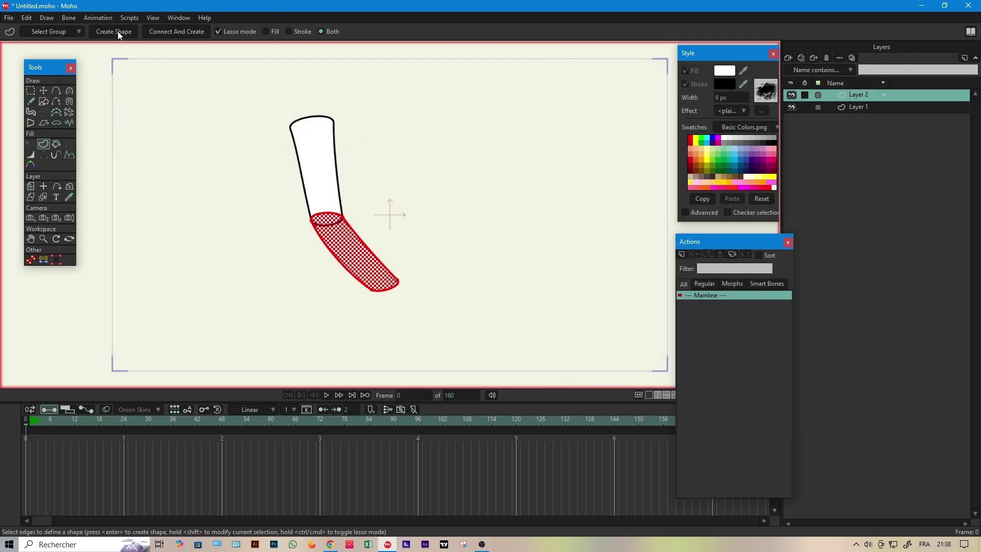
pyautogui.click(118, 35)
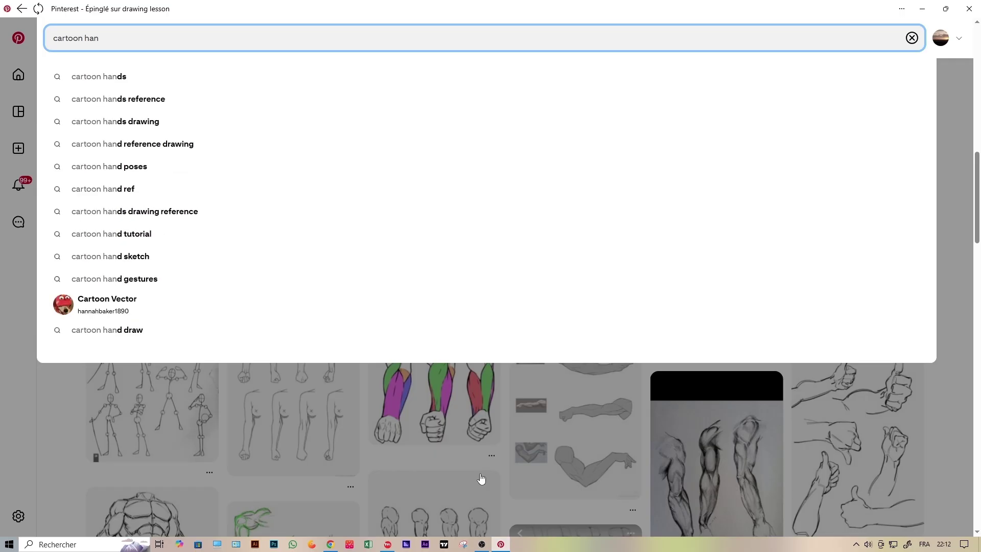
# Step: Search Pinterest for "cartoon hand positions", open a hand pose sheet, and return to Moho to create the hand from a reference
pyautogui.write('d positions')
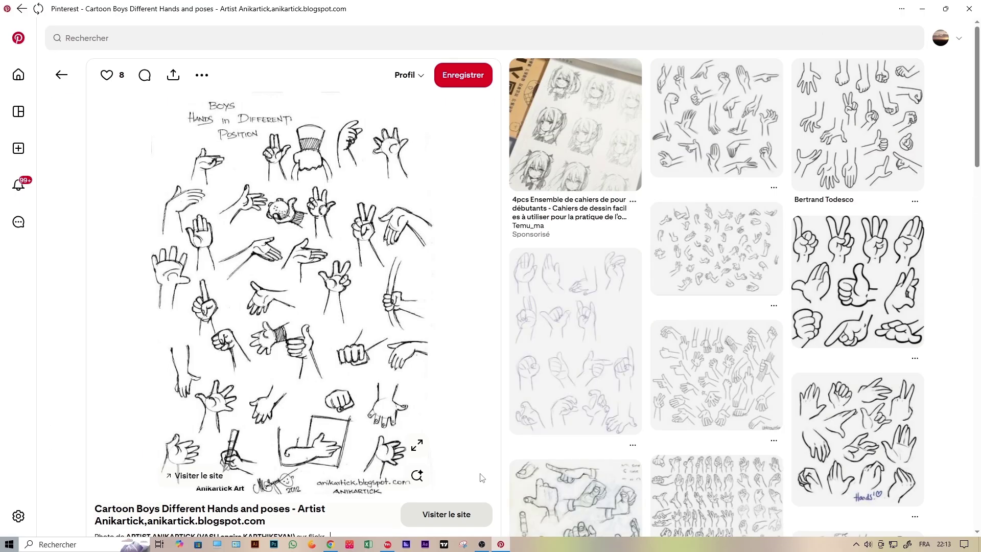
pyautogui.click(480, 479)
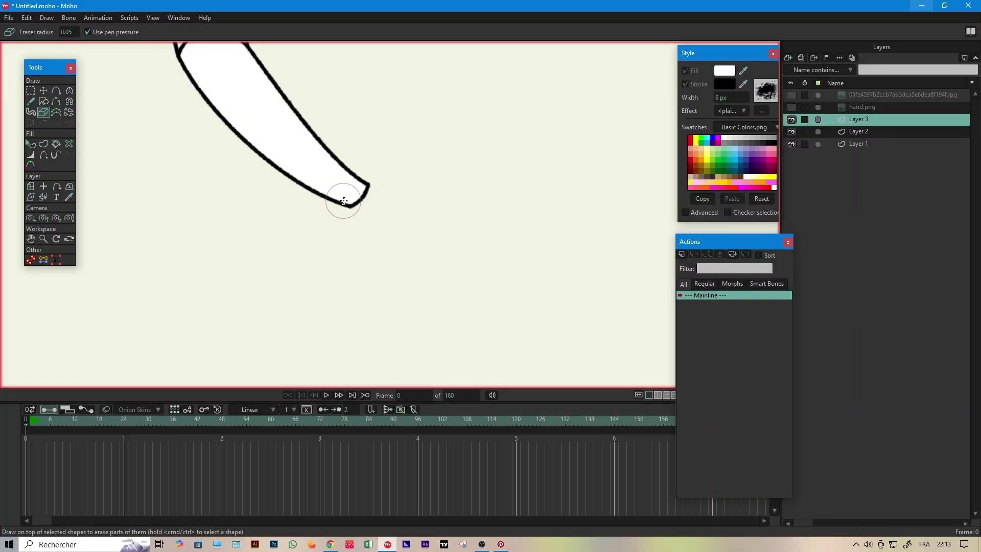
pyautogui.hotkey('ctrl', 'v')
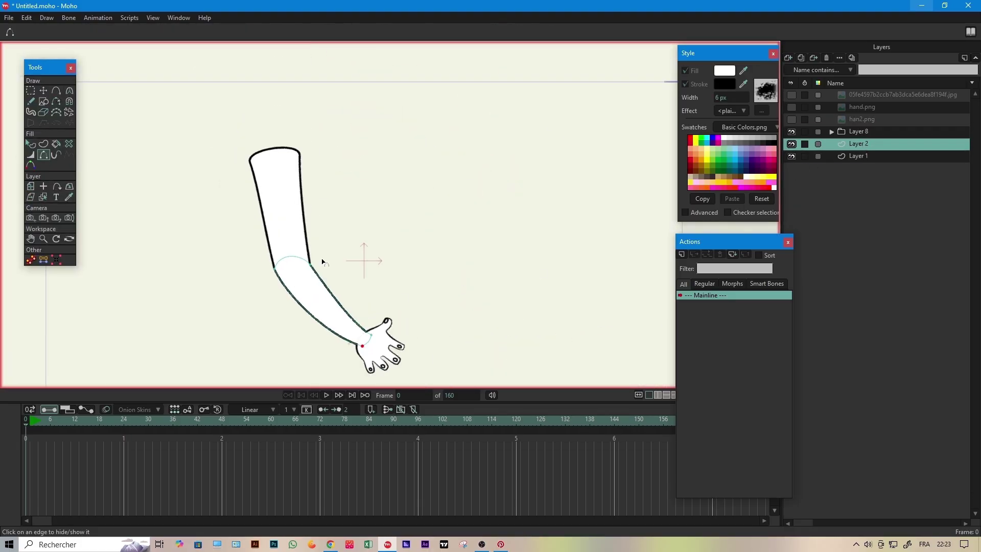
# Step: Group Layer 8, Layer 2 and Layer 1 together and convert the new group to a bone layer
pyautogui.click(855, 133)
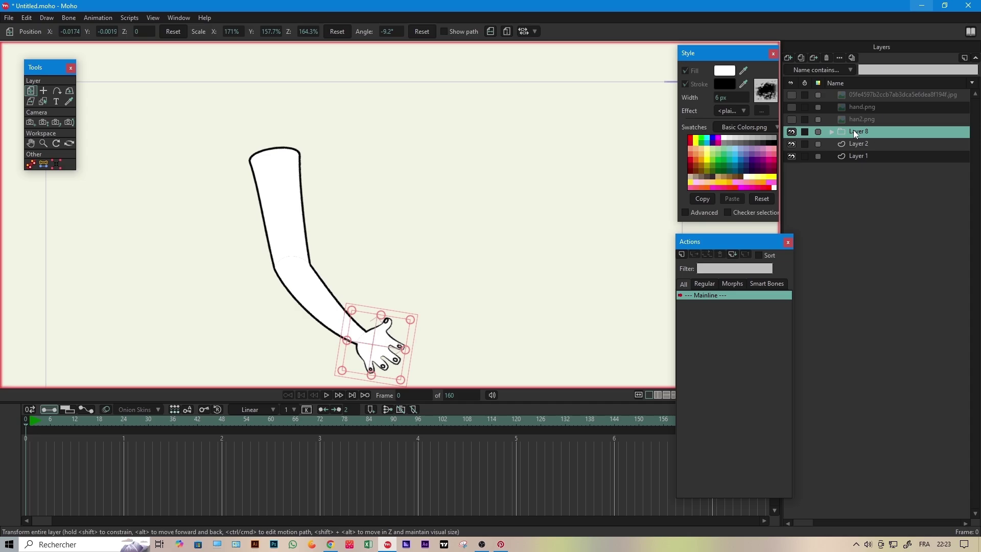
pyautogui.keyDown('ctrl'); pyautogui.click(855, 157); pyautogui.keyUp('ctrl')
pyautogui.keyDown('shift'); pyautogui.click(856, 147); pyautogui.keyUp('shift')
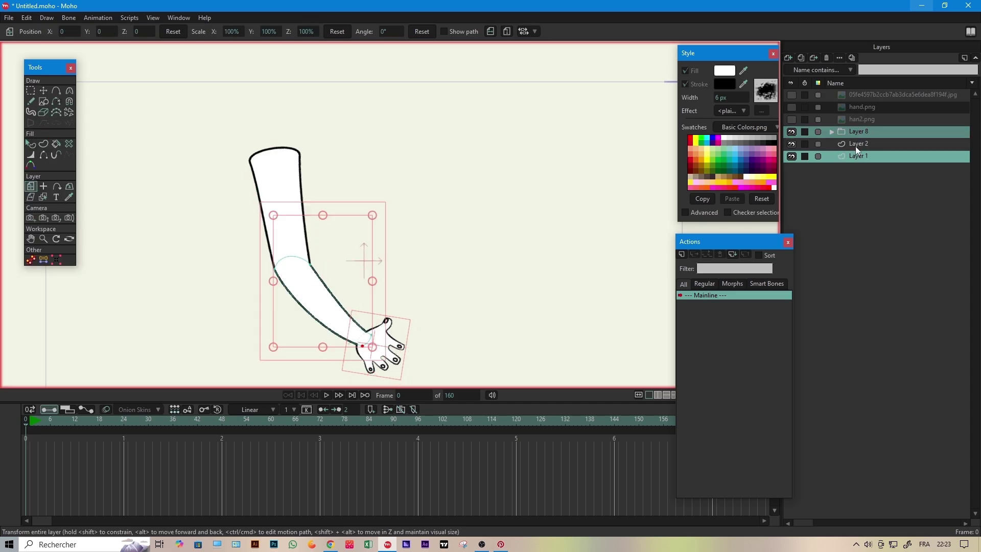
pyautogui.keyDown('shift'); pyautogui.click(855, 157); pyautogui.keyUp('shift')
pyautogui.click(790, 57)
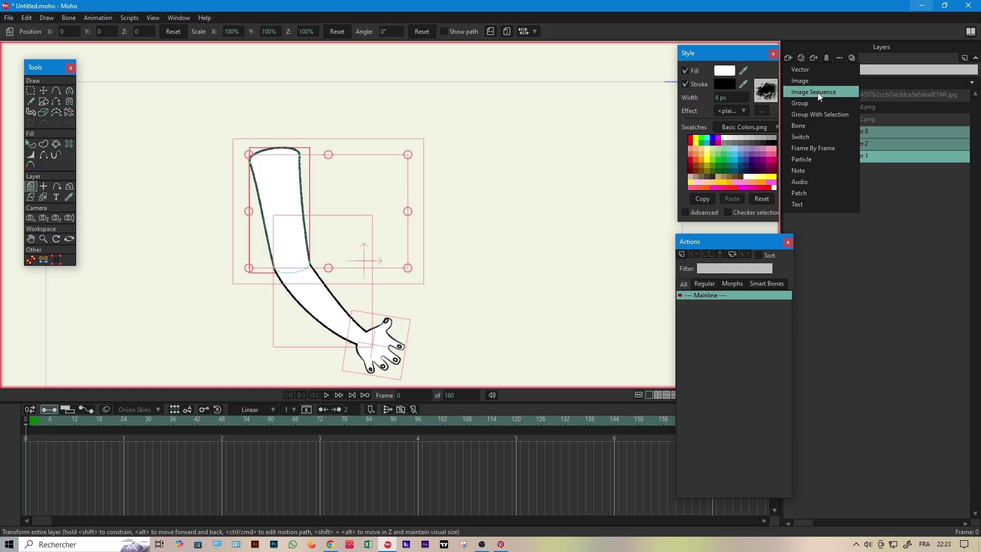
pyautogui.press('XF86AudioRaiseVolume')
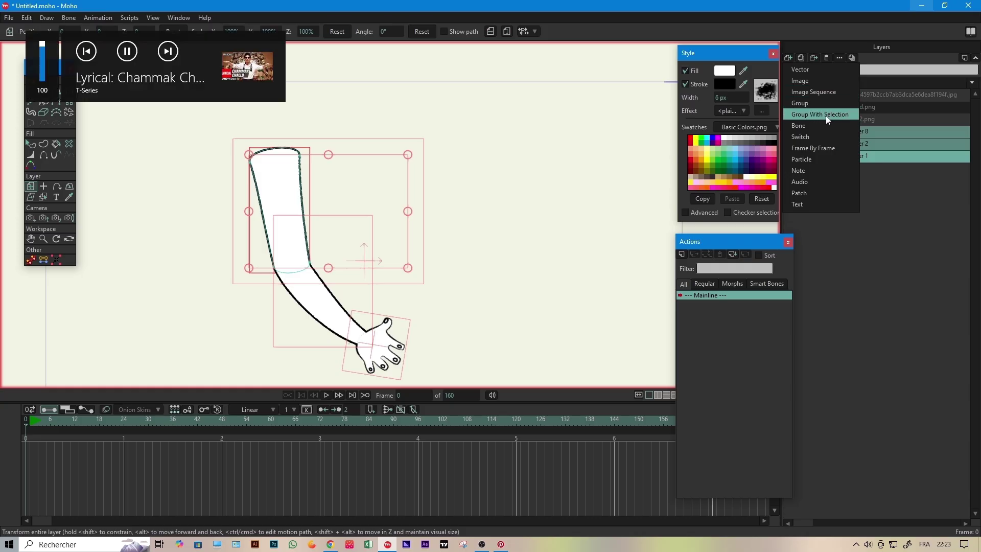
pyautogui.click(826, 116)
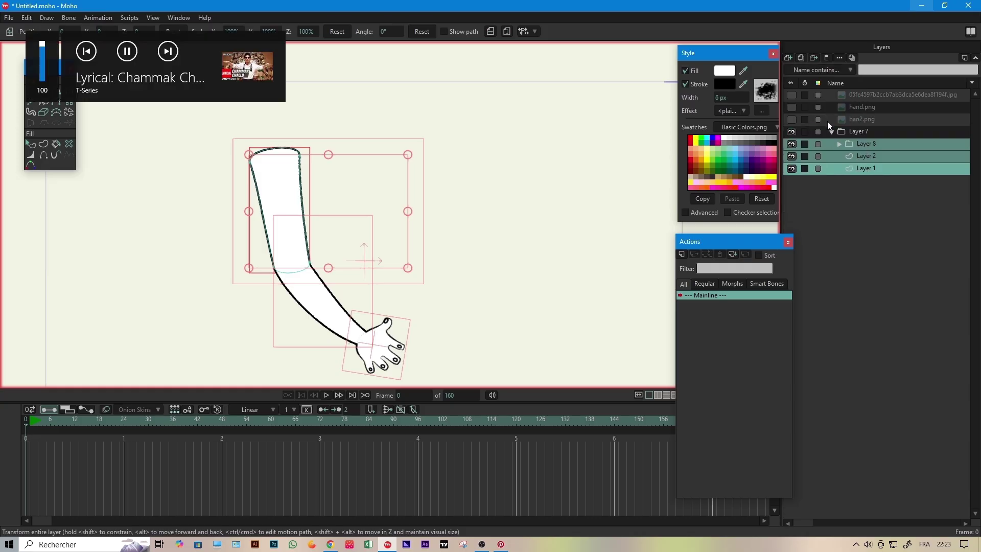
pyautogui.rightClick(854, 134)
pyautogui.click(891, 168)
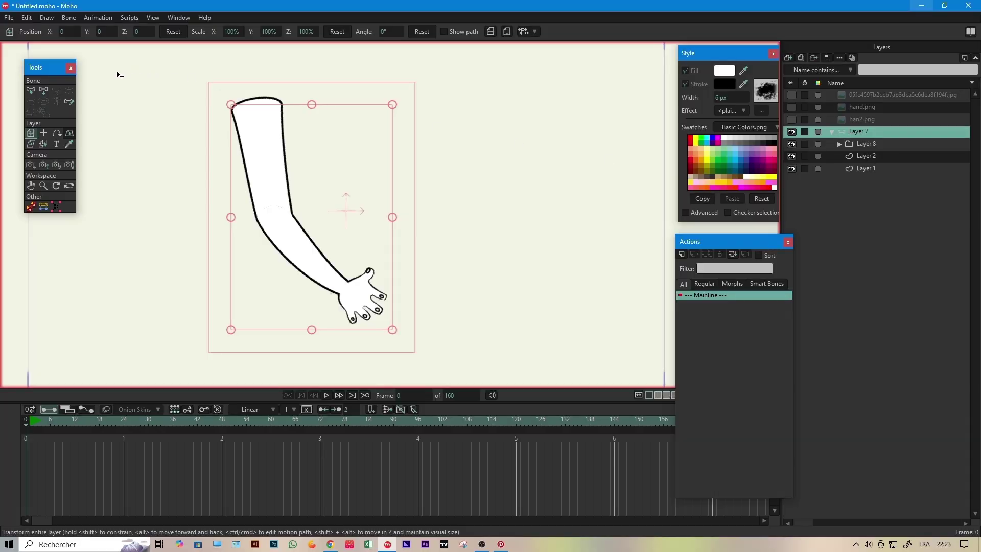
# Step: Add a chain of three bones running through the upper arm, forearm and hand
pyautogui.click(44, 91)
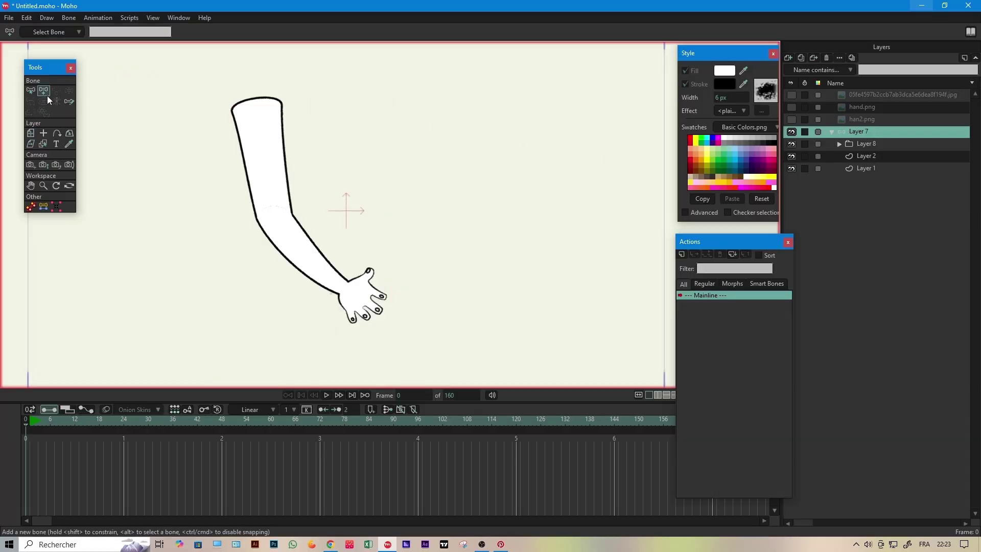
pyautogui.moveTo(255, 105)
pyautogui.mouseDown()
pyautogui.moveTo(272, 216)
pyautogui.moveTo(331, 283)
pyautogui.moveTo(378, 310)
pyautogui.mouseUp()
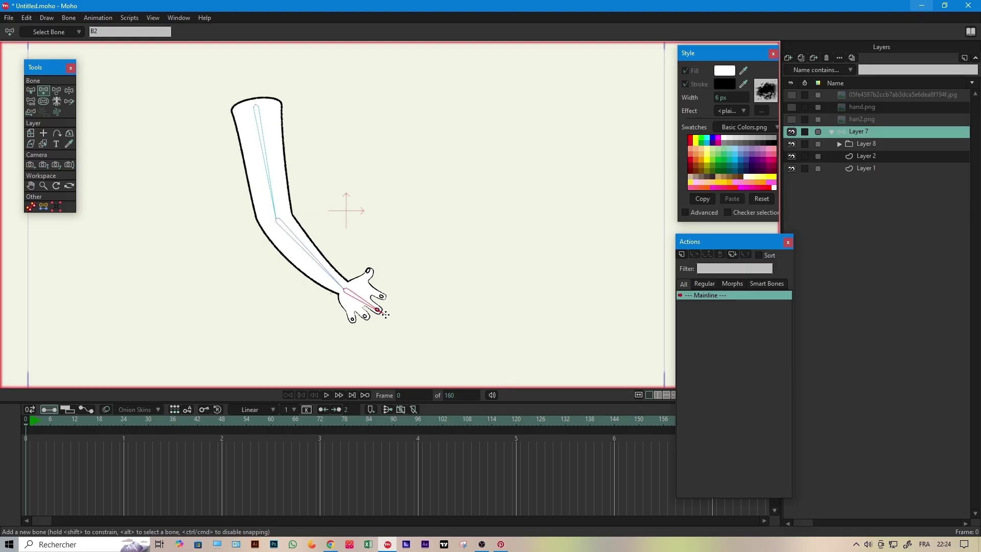
pyautogui.click(793, 157)
pyautogui.click(793, 157)
pyautogui.click(793, 156)
pyautogui.click(793, 157)
pyautogui.click(861, 146)
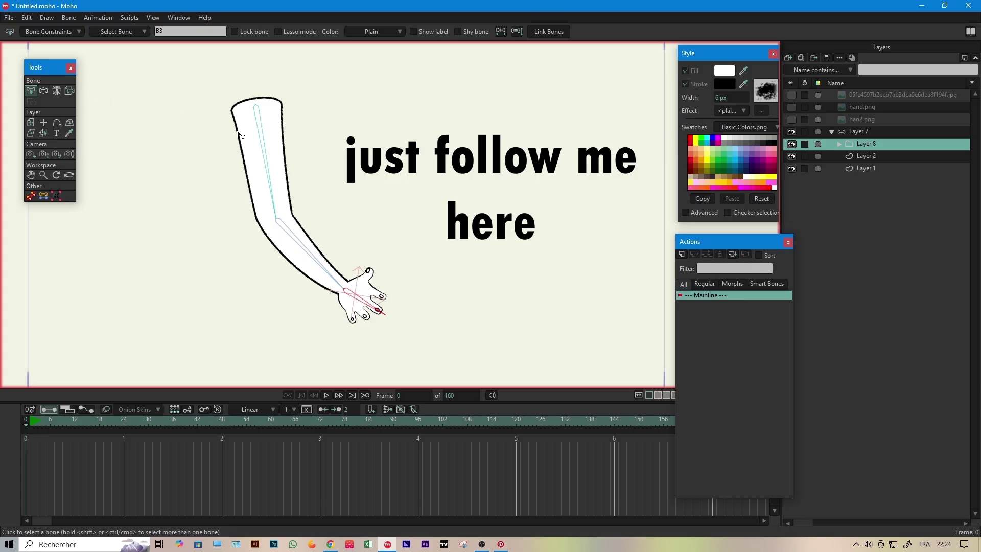
# Step: Set the bone strength of all three arm bones in Layer 7 to 0
pyautogui.click(810, 134)
pyautogui.click(46, 102)
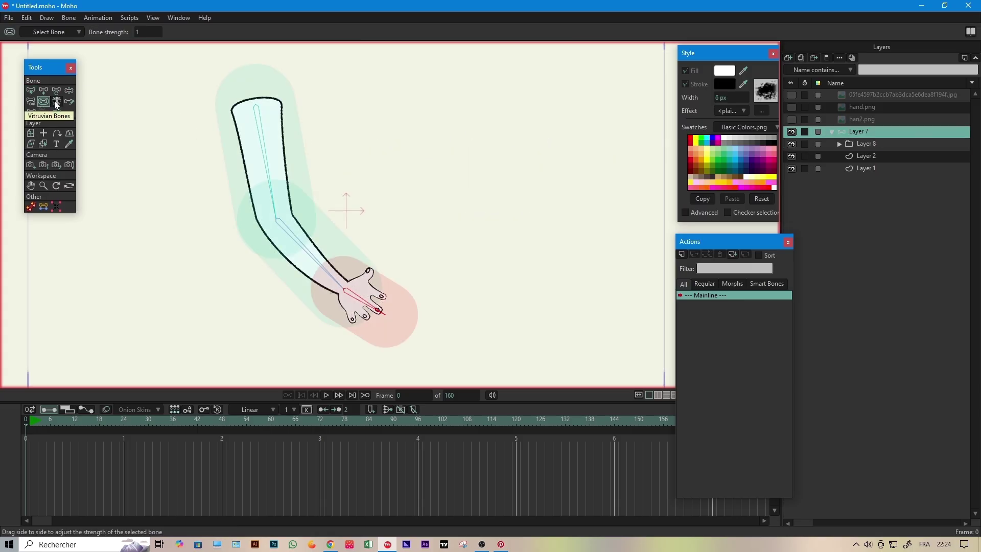
pyautogui.hotkey('ctrl', 'a')
pyautogui.moveTo(266, 148); pyautogui.dragTo(120, 163)
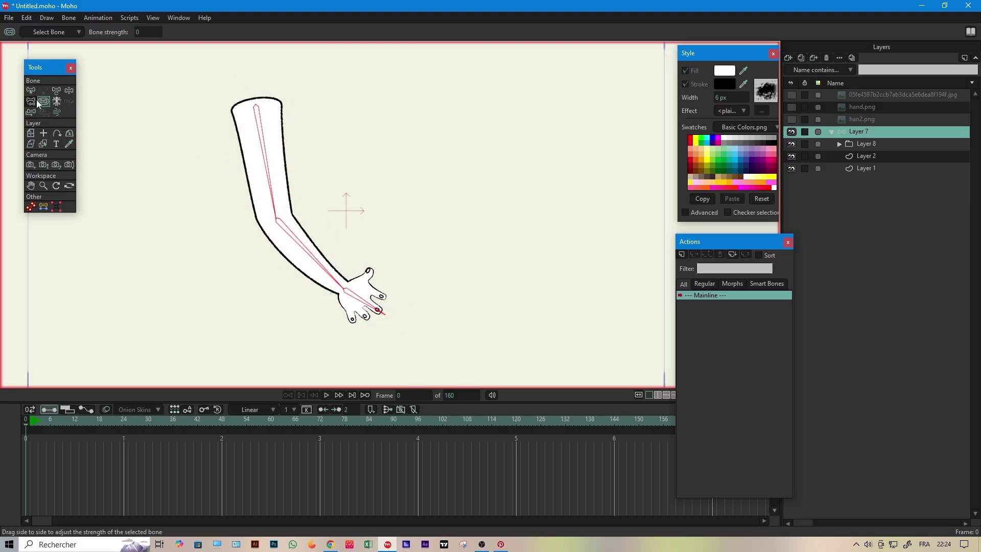
# Step: Bind Layer 1 to the upper-arm bone and Layer 2 to the forearm bone
pyautogui.click(58, 91)
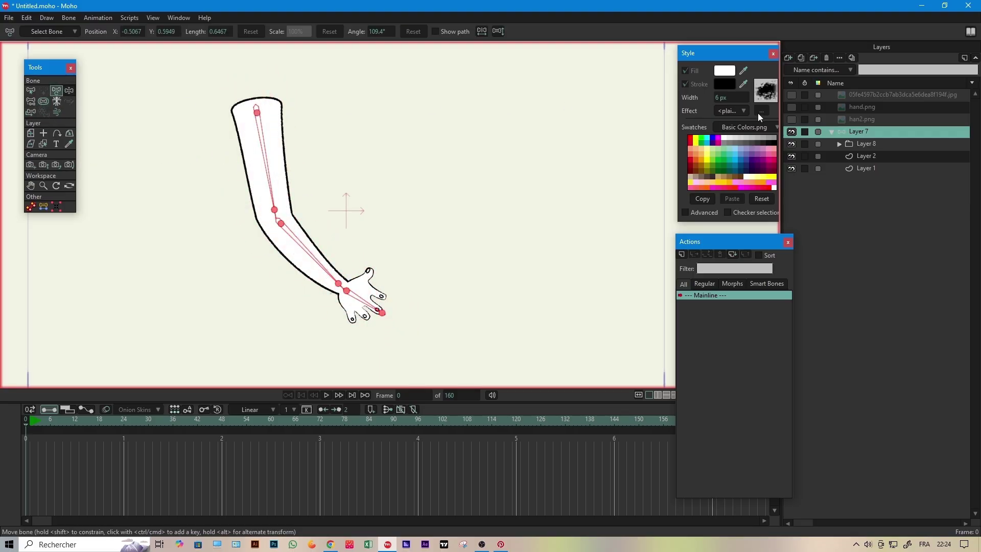
pyautogui.click(849, 143)
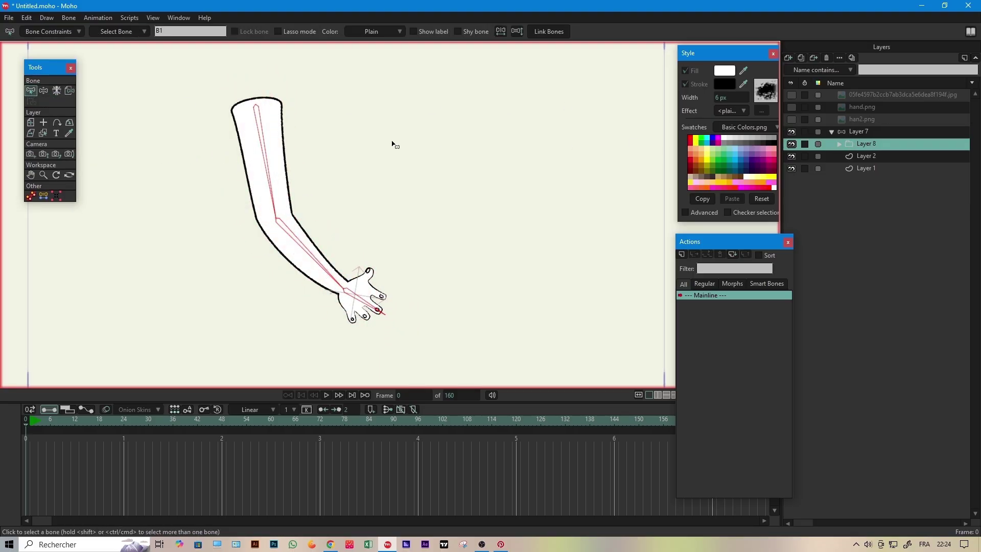
pyautogui.keyDown('ctrl'); pyautogui.keyDown('alt'); pyautogui.click(270, 152); pyautogui.keyUp('alt'); pyautogui.keyUp('ctrl')
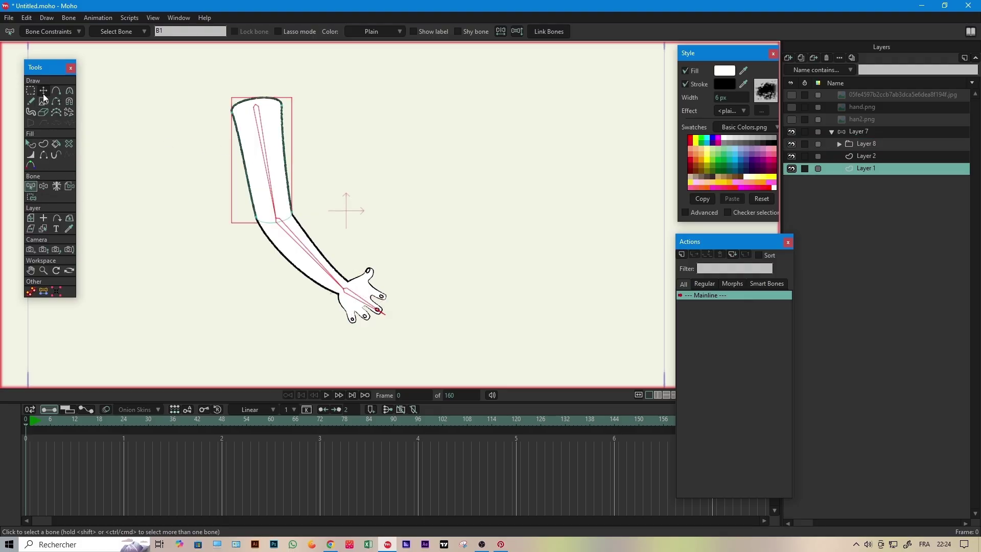
pyautogui.click(69, 187)
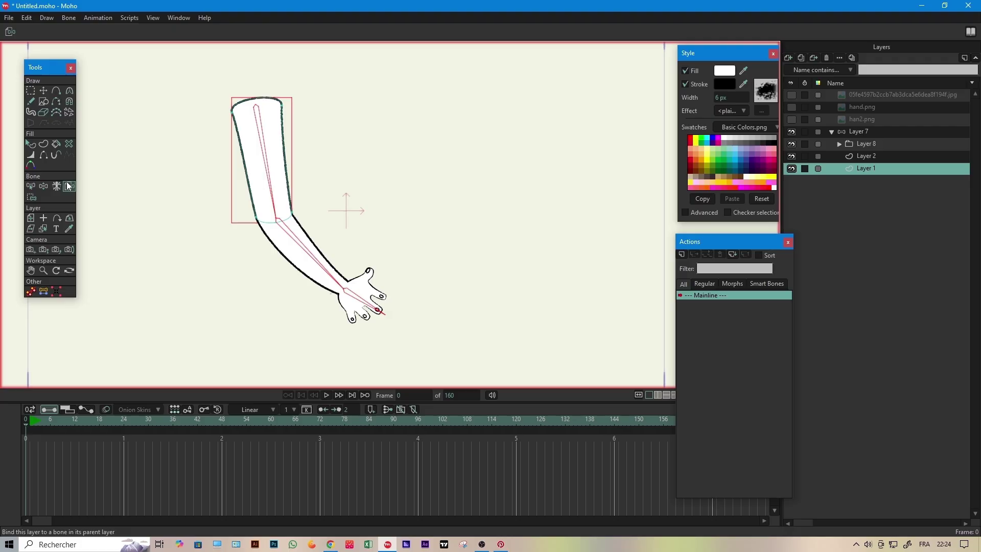
pyautogui.click(271, 175)
pyautogui.keyDown('ctrl'); pyautogui.keyDown('alt'); pyautogui.click(292, 236); pyautogui.keyUp('alt'); pyautogui.keyUp('ctrl')
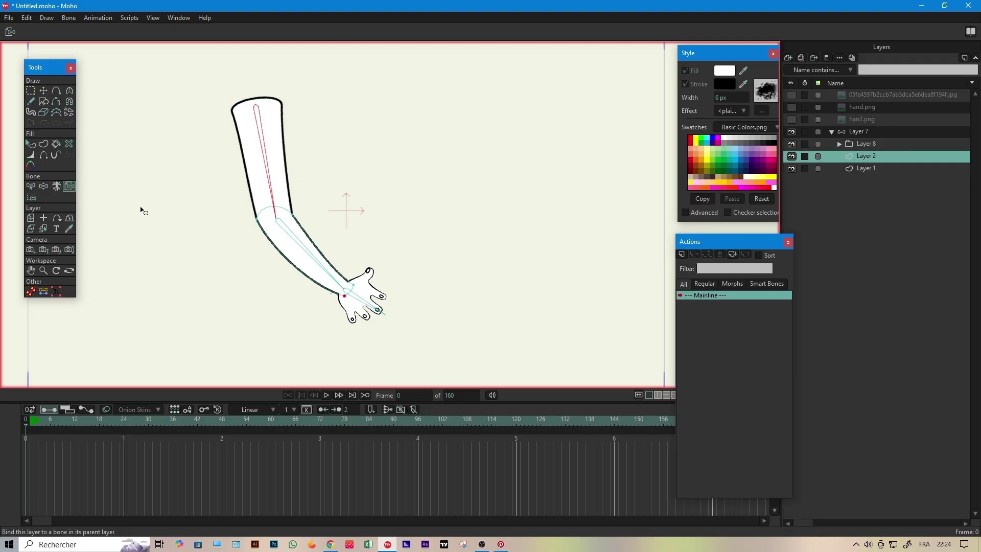
pyautogui.click(299, 231)
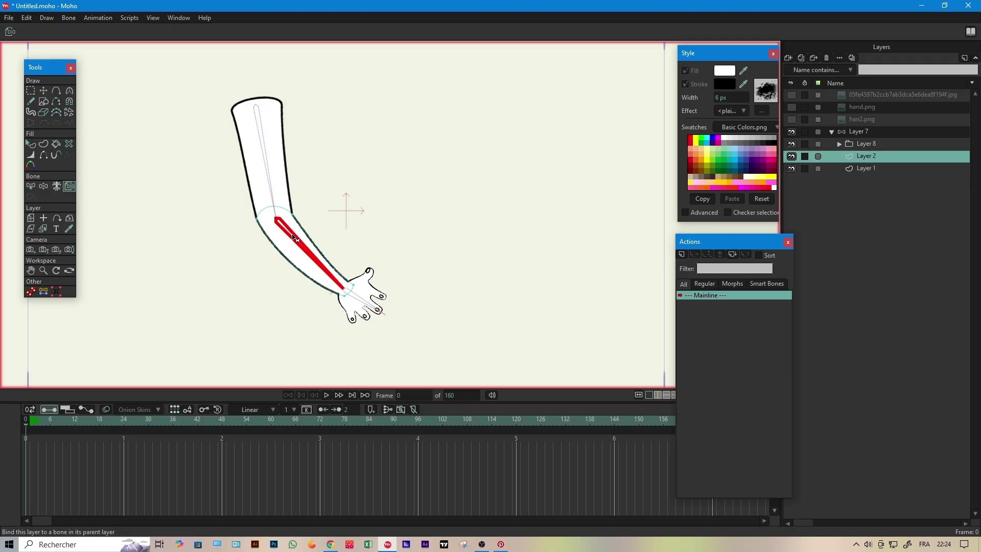
# Step: Bind Layer 3 inside the Layer 8 group to the hand bone
pyautogui.keyDown('ctrl'); pyautogui.keyDown('alt'); pyautogui.click(356, 286); pyautogui.keyUp('alt'); pyautogui.keyUp('ctrl')
pyautogui.click(355, 292)
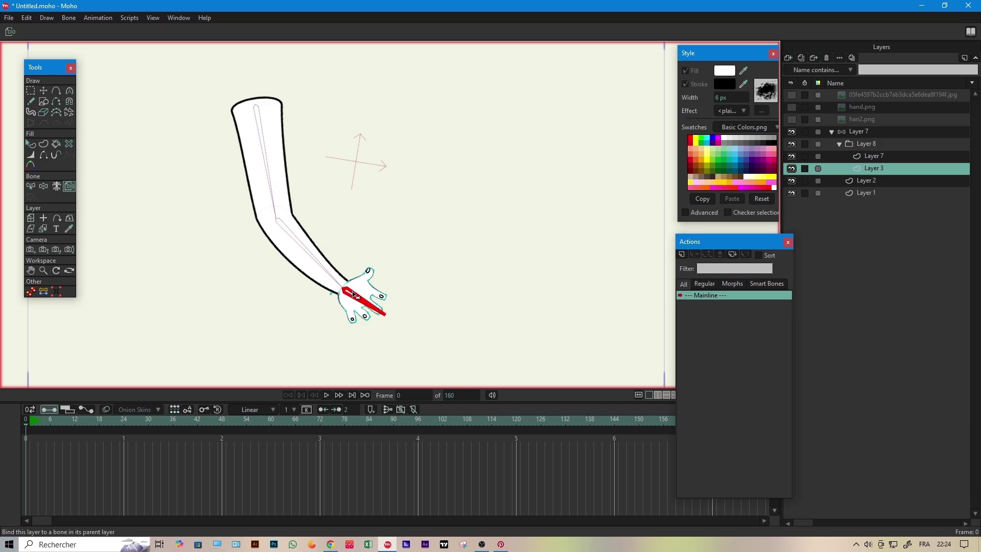
pyautogui.scroll(2, 349, 277)
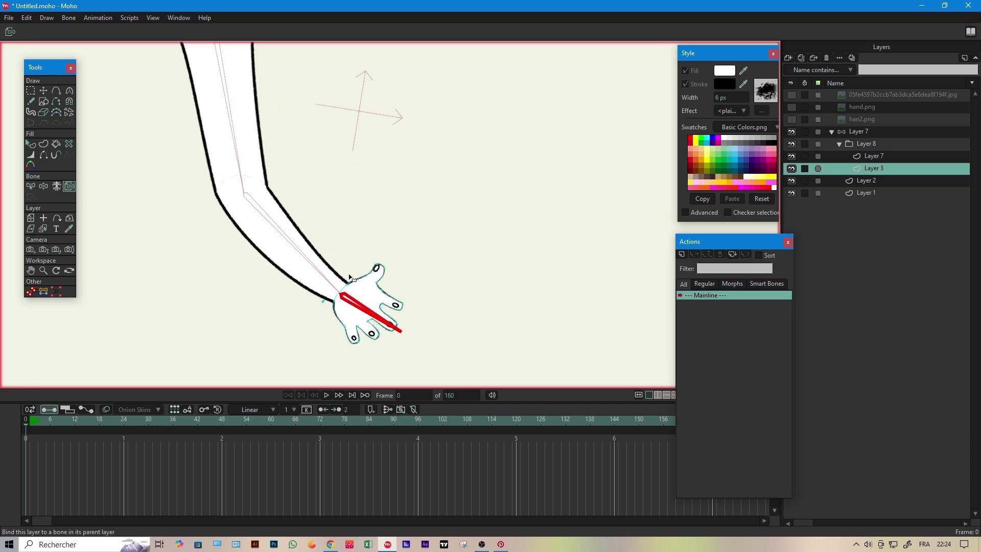
pyautogui.scroll(-3, 350, 278)
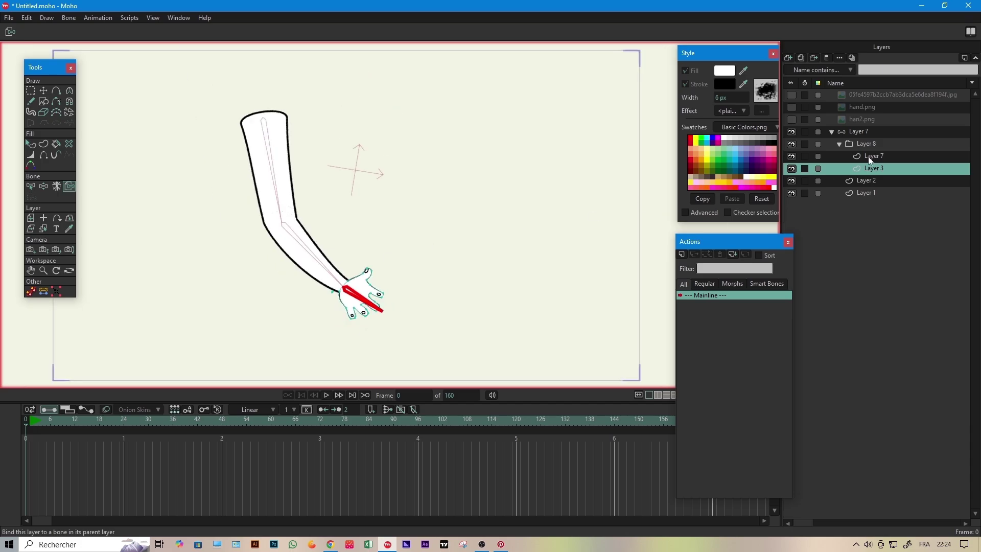
# Step: Test the forearm's movement by manipulating the bones in Layer 7
pyautogui.click(857, 131)
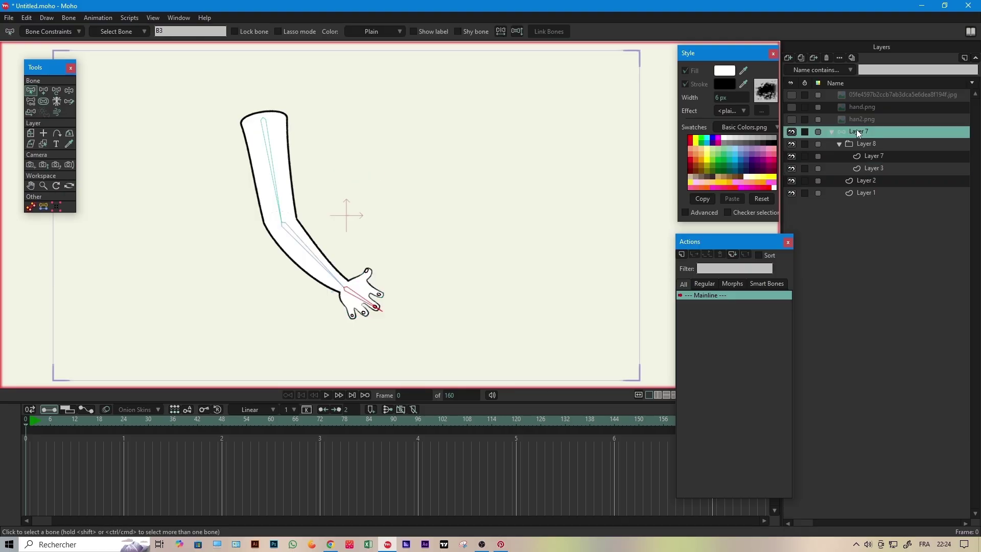
pyautogui.click(65, 89)
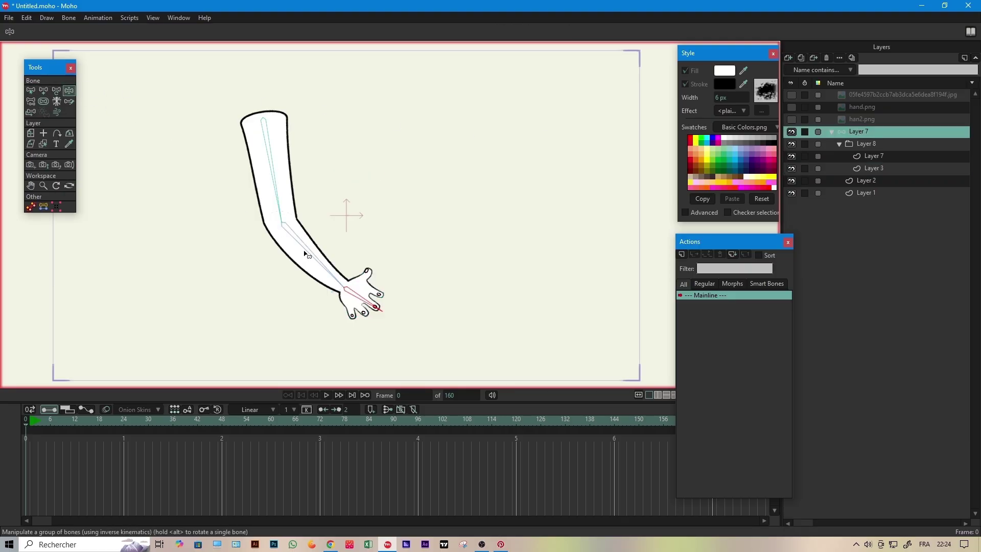
pyautogui.moveTo(307, 251); pyautogui.dragTo(370, 179)
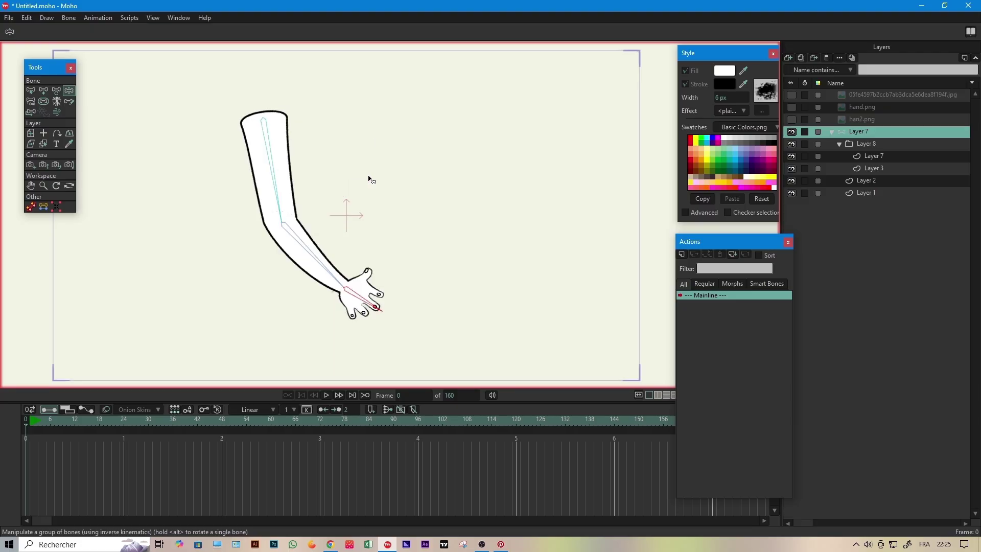
# Step: Bind the whole Layer 8 hand group to the hand bone
pyautogui.click(875, 169)
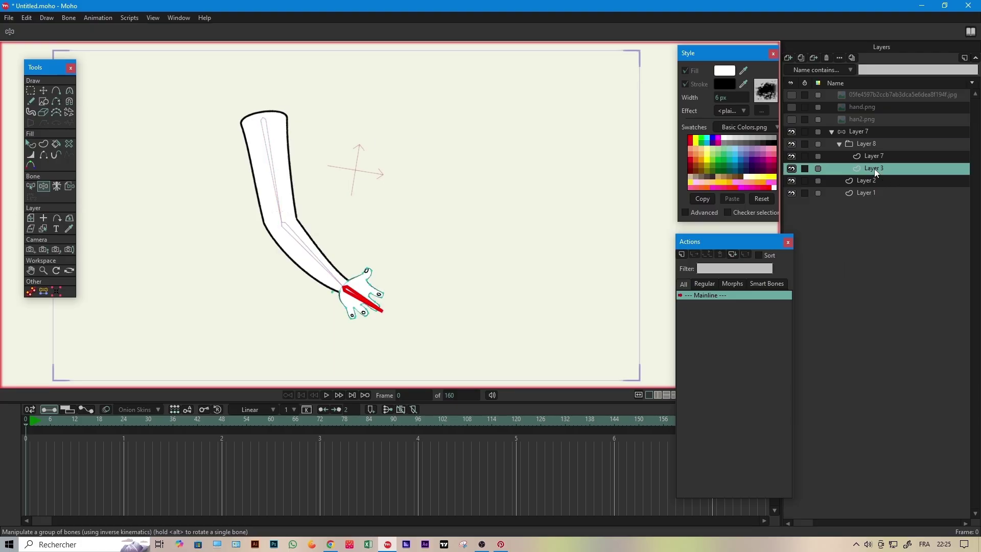
pyautogui.click(864, 145)
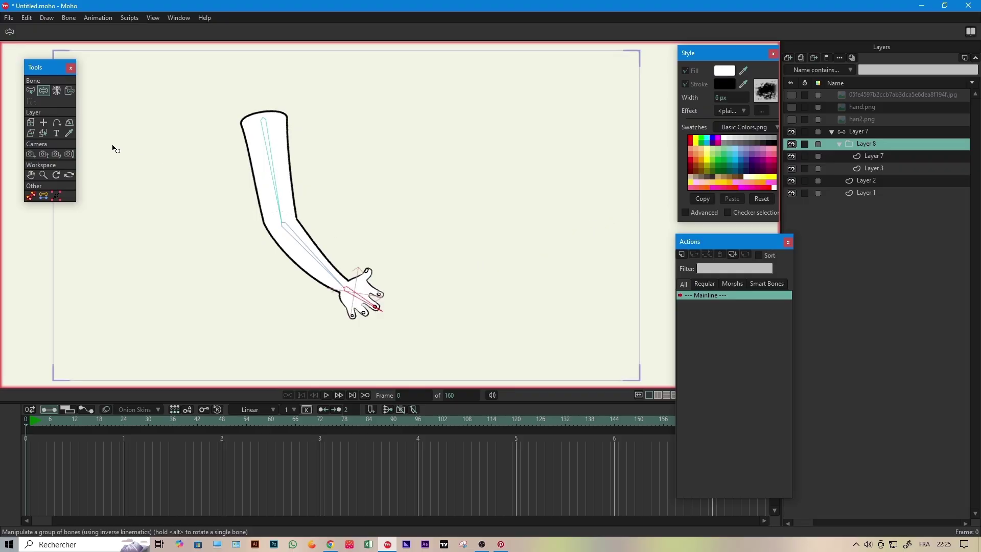
pyautogui.click(70, 91)
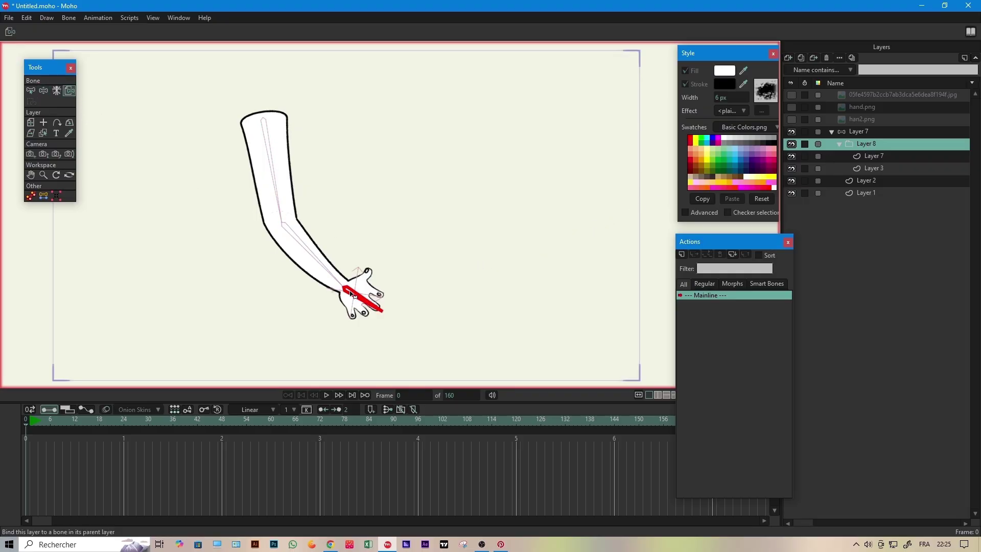
# Step: Manipulate the arm bones in Layer 7 to check how the hand and elbow follow
pyautogui.click(867, 135)
pyautogui.click(69, 91)
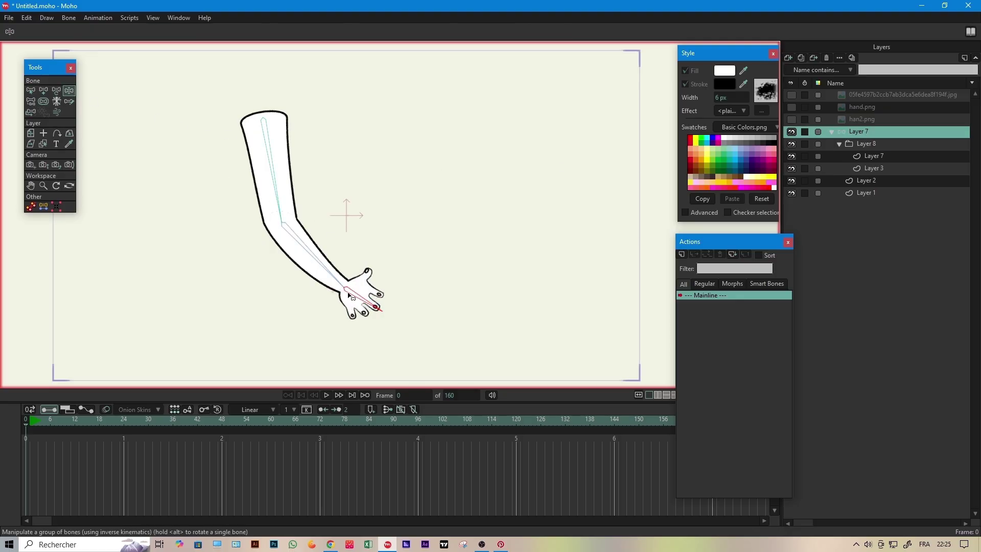
pyautogui.moveTo(349, 296); pyautogui.dragTo(346, 139)
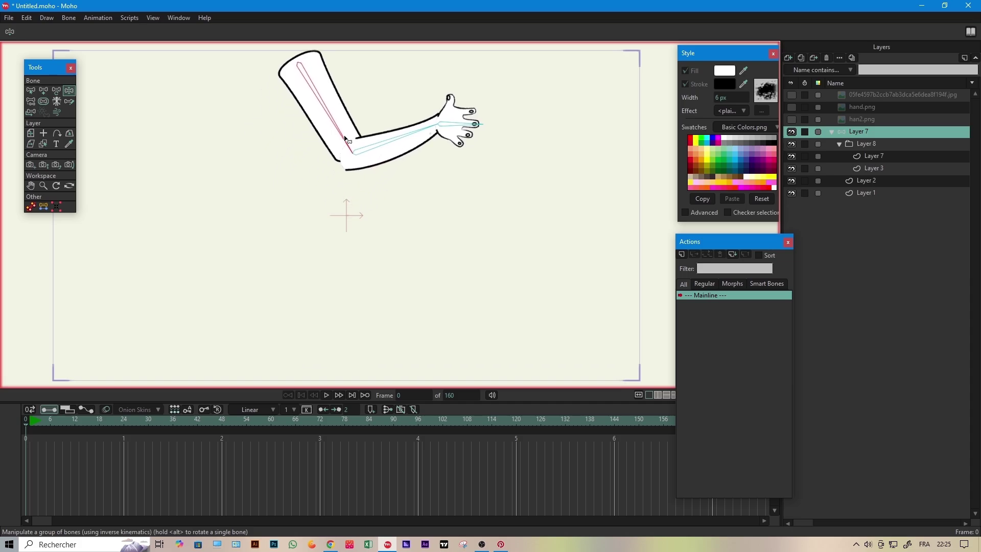
# Step: Review the bone constraints of the upper-arm bone B1
pyautogui.click(29, 90)
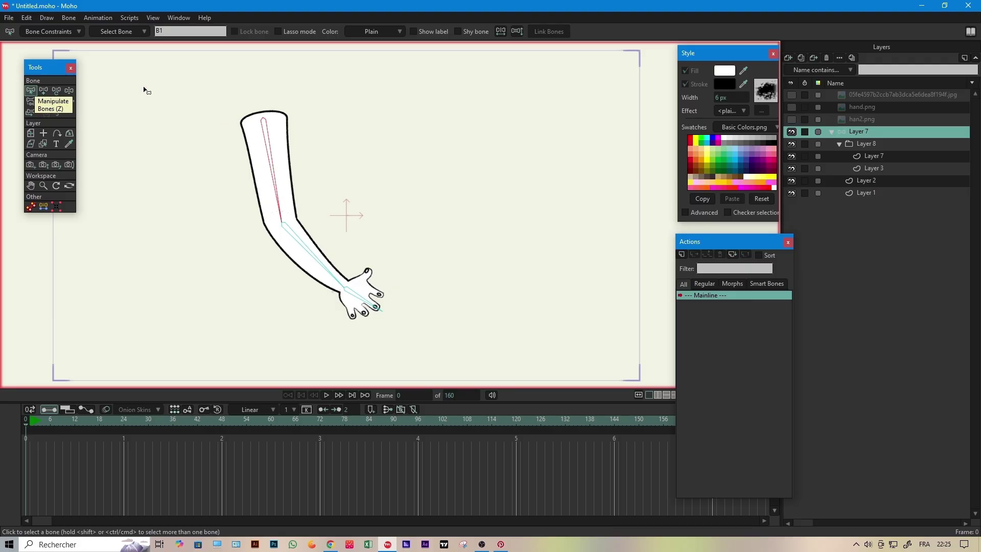
pyautogui.click(51, 31)
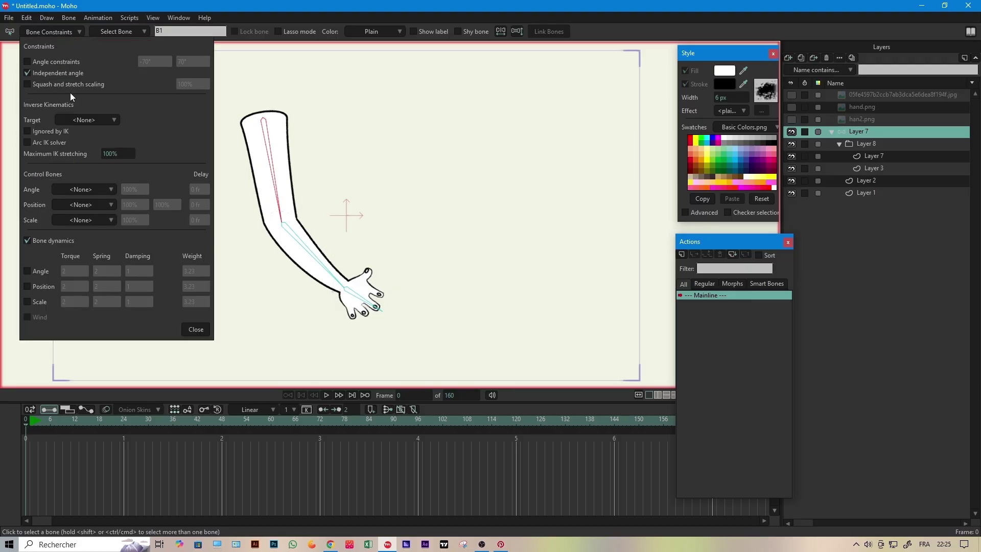
pyautogui.click(195, 332)
pyautogui.scroll(-1, 331, 299)
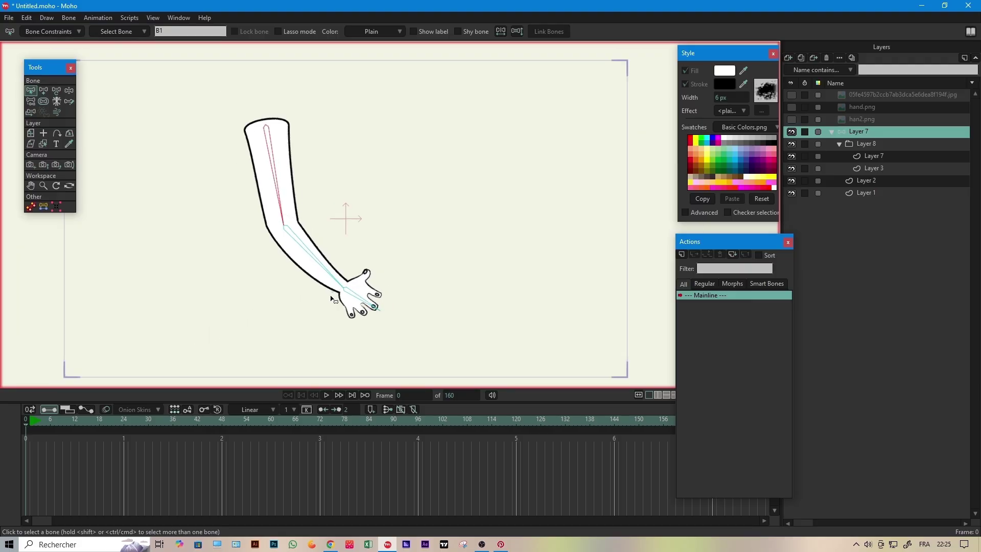
# Step: Create a smart bone action named B2 for the forearm bone
pyautogui.moveTo(747, 245); pyautogui.dragTo(731, 234)
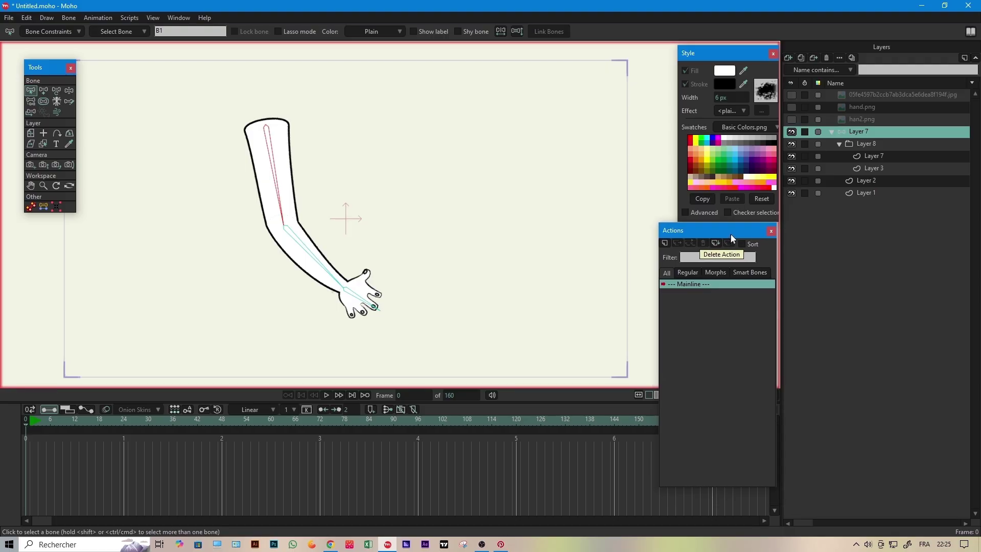
pyautogui.click(68, 91)
pyautogui.moveTo(316, 225); pyautogui.dragTo(410, 346)
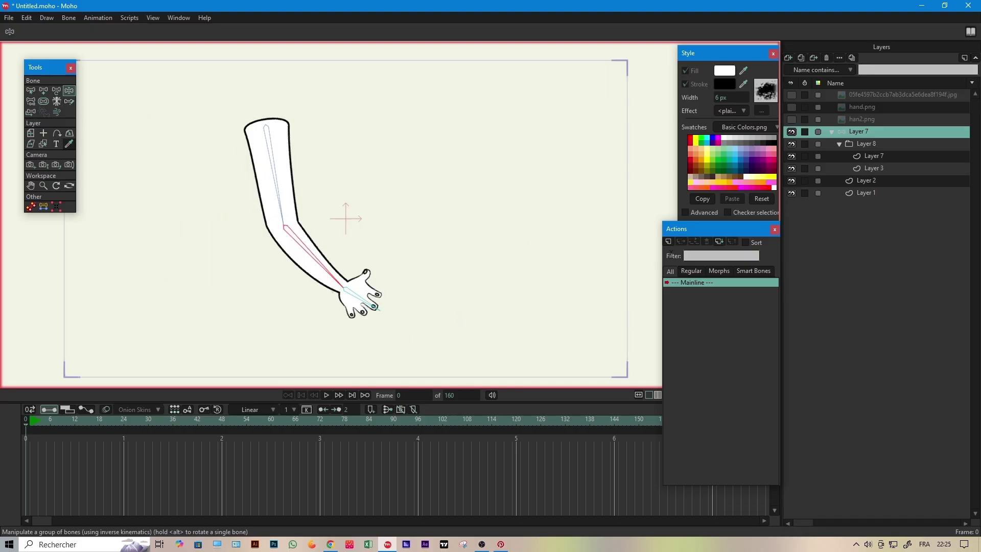
pyautogui.click(669, 241)
pyautogui.write('B2')
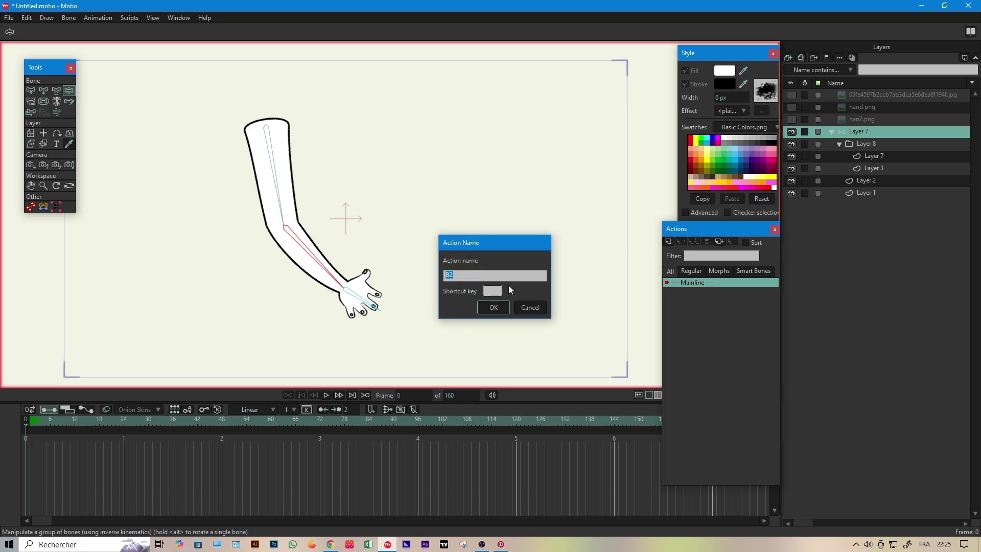
pyautogui.click(502, 305)
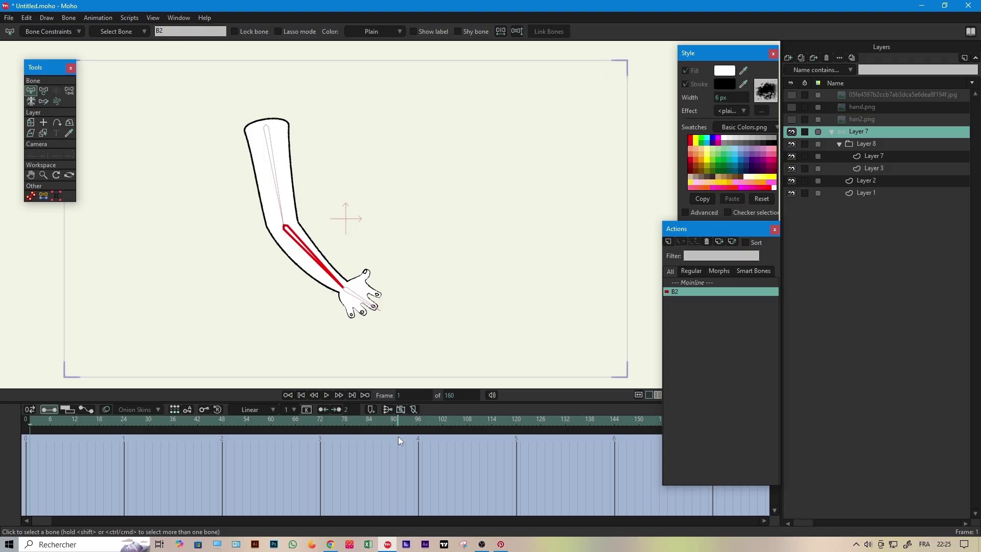
# Step: At frame 96 of action B2, rotate the forearm bone a full turn to 393.6°
pyautogui.click(418, 427)
pyautogui.scroll(1, 316, 273)
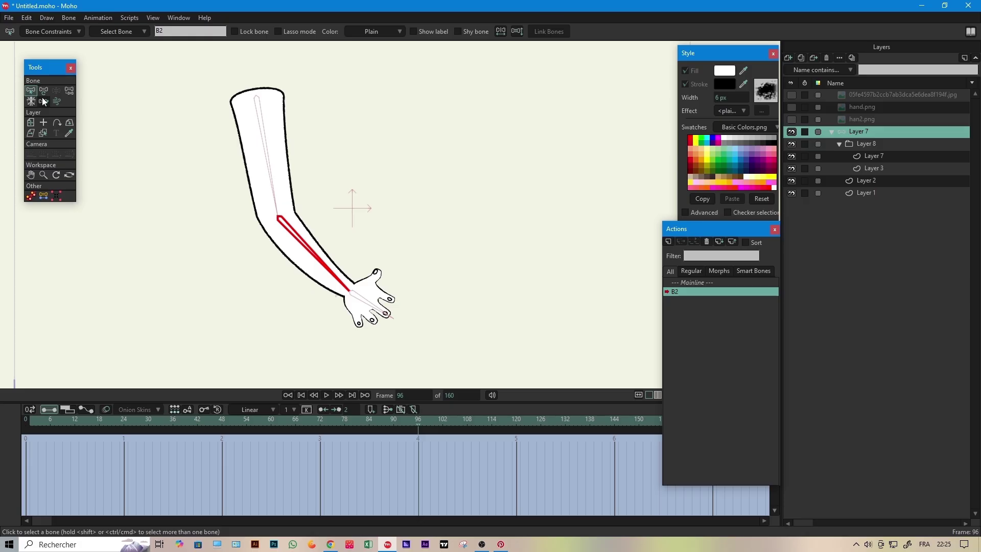
pyautogui.click(44, 91)
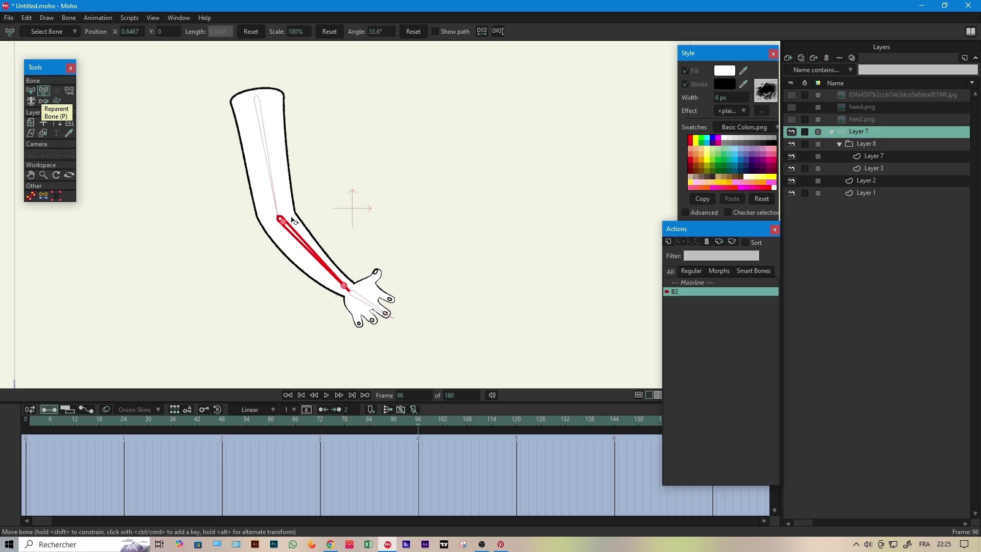
pyautogui.moveTo(310, 258); pyautogui.dragTo(333, 263)
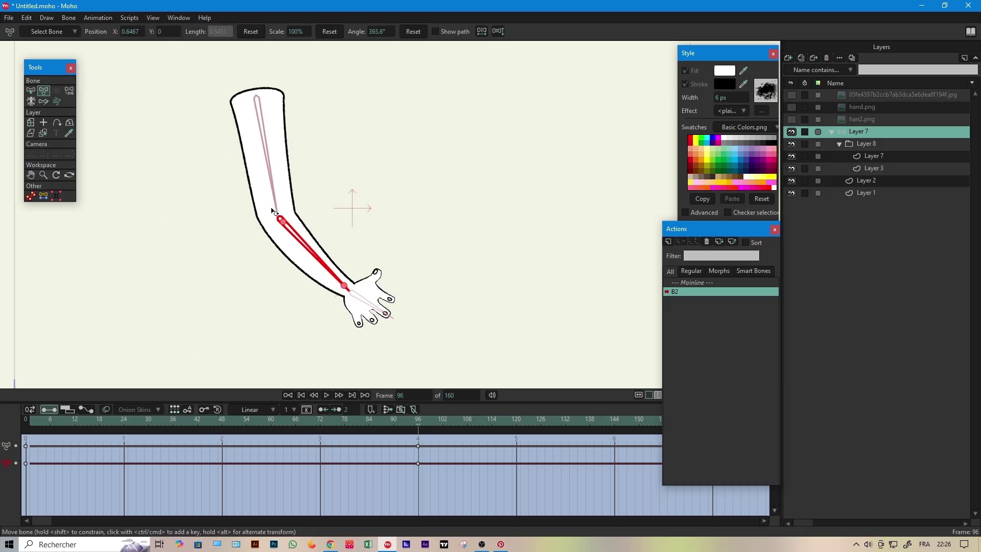
# Step: Go to frame 24 of action B2 and set up Layer 2 for transforming its elbow points
pyautogui.moveTo(418, 425); pyautogui.dragTo(127, 435)
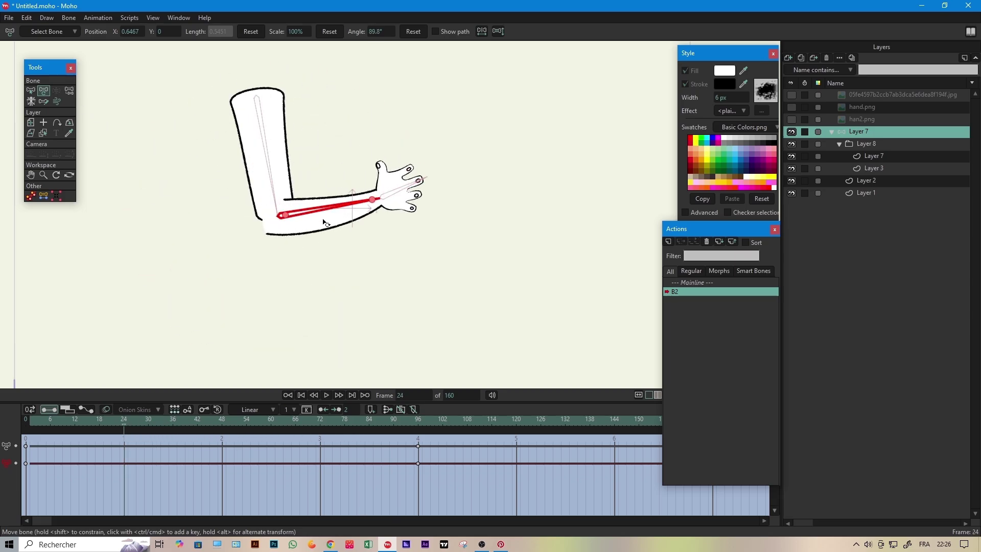
pyautogui.keyDown('alt'); pyautogui.rightClick(301, 225); pyautogui.keyUp('alt')
pyautogui.scroll(5, 301, 225)
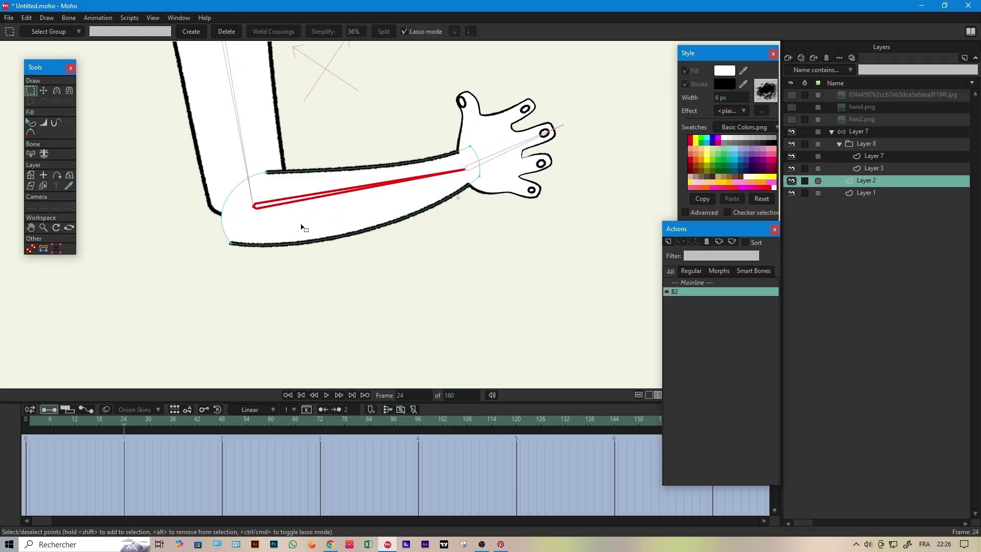
pyautogui.click(43, 91)
pyautogui.scroll(1, 222, 162)
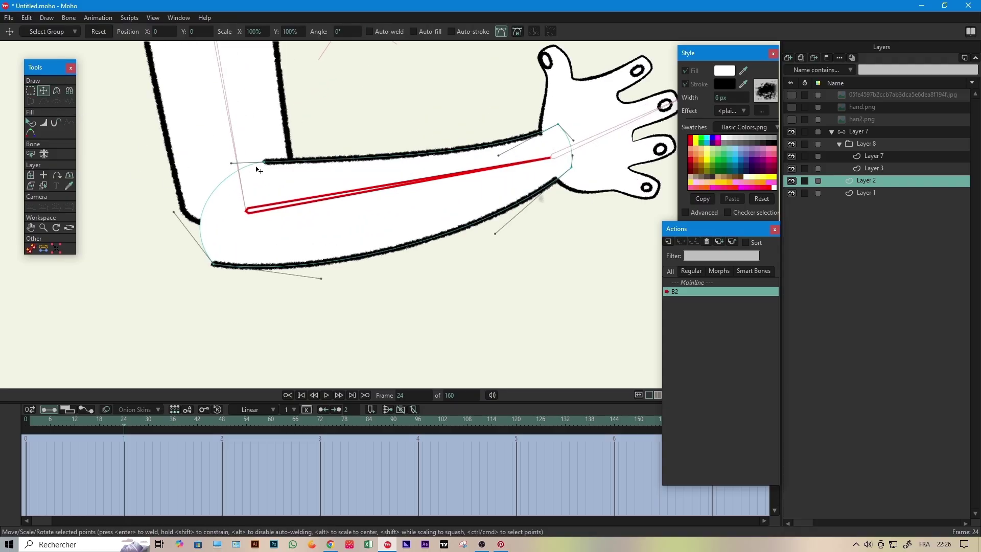
pyautogui.moveTo(269, 162); pyautogui.dragTo(268, 158)
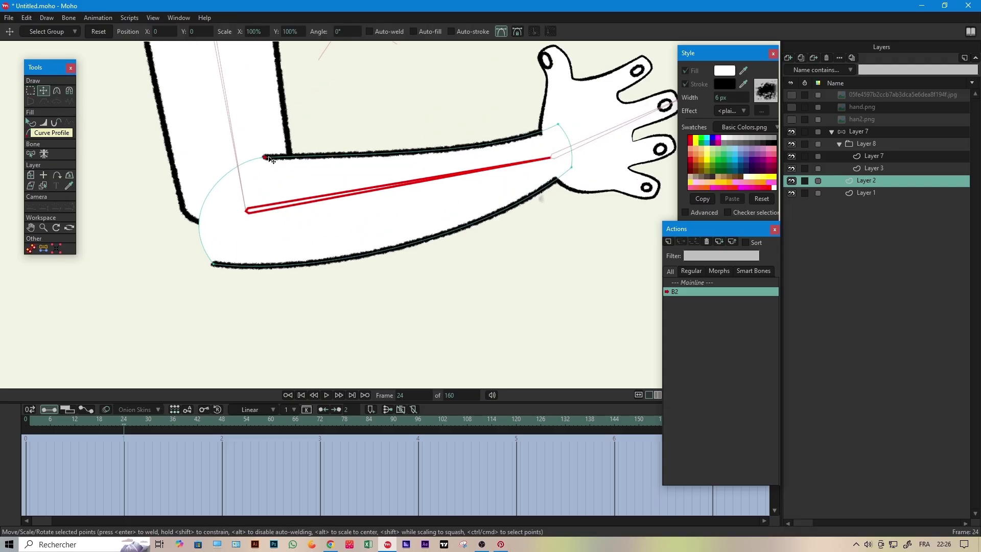
pyautogui.moveTo(218, 268); pyautogui.dragTo(196, 224)
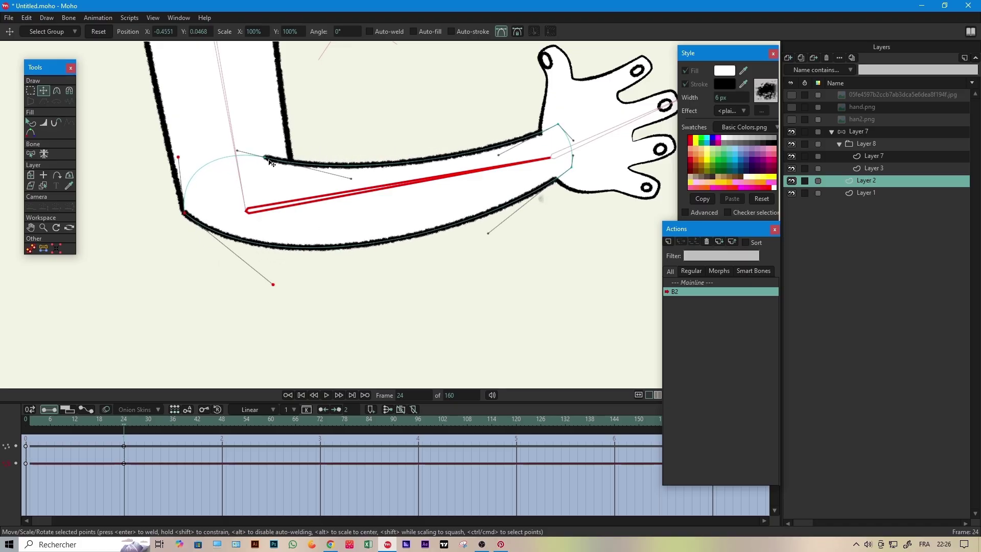
pyautogui.moveTo(269, 161); pyautogui.dragTo(269, 136)
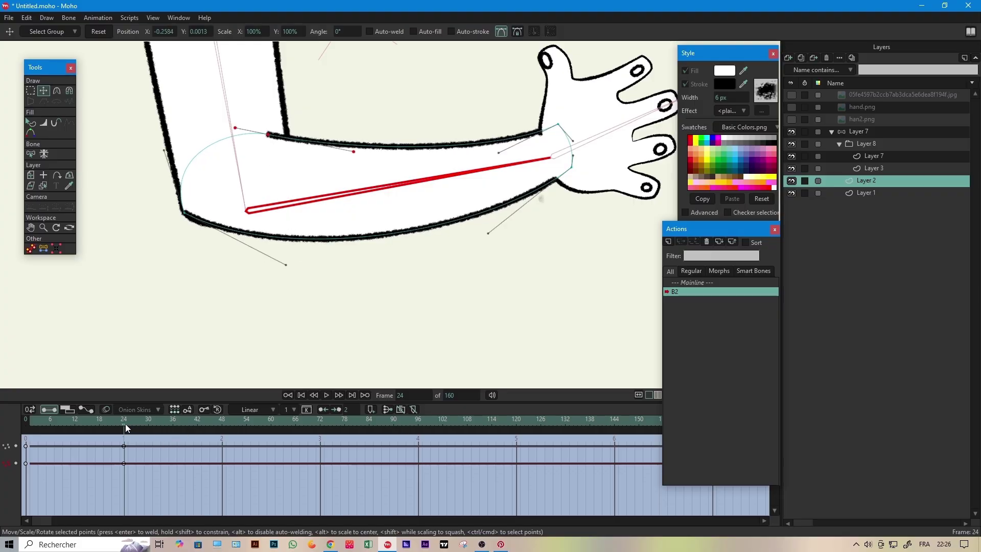
pyautogui.moveTo(125, 424); pyautogui.dragTo(121, 466)
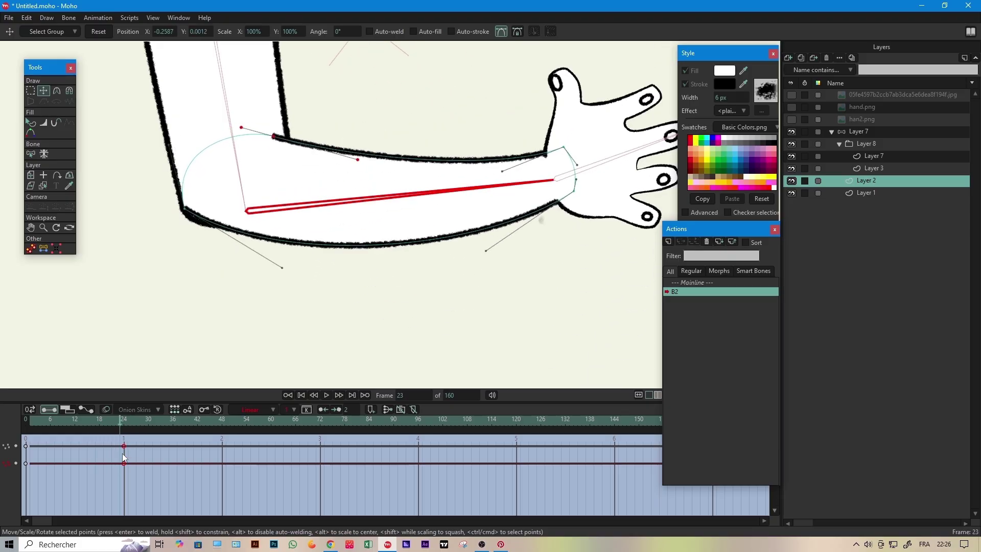
pyautogui.press('Delete')
# Step: At frame 24, move Layer 2's outer and inner elbow points and adjust the curve handle to meet the upper-arm outline
pyautogui.moveTo(122, 422)
pyautogui.mouseDown()
pyautogui.moveTo(32, 423)
pyautogui.moveTo(125, 432)
pyautogui.mouseUp()
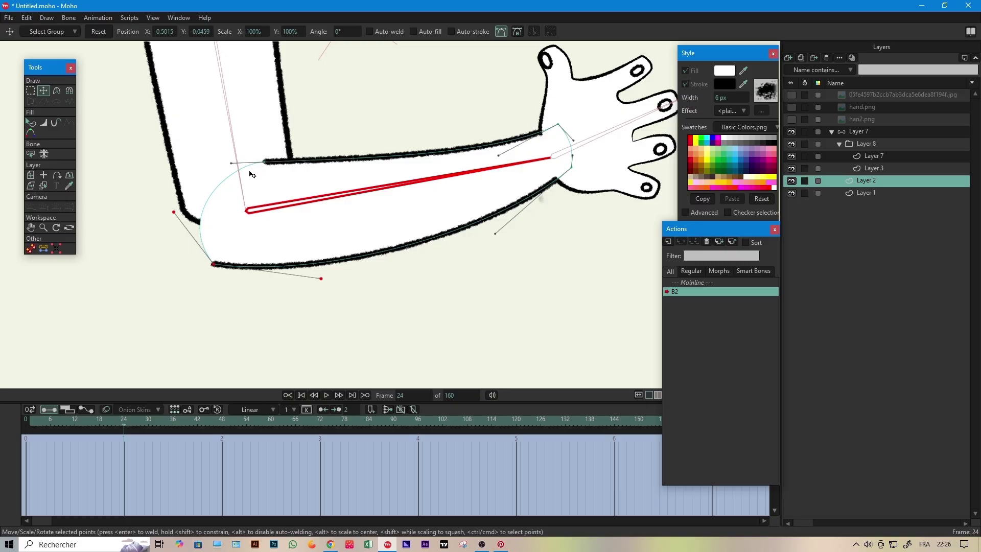
pyautogui.moveTo(219, 268); pyautogui.dragTo(192, 220)
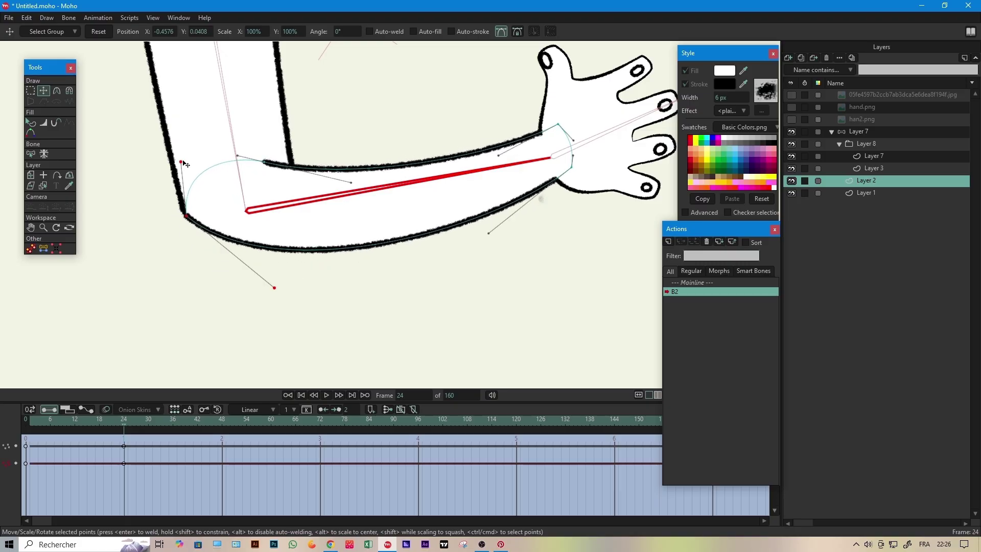
pyautogui.moveTo(180, 163); pyautogui.dragTo(279, 139)
pyautogui.press('super')
pyautogui.press('super')
# Step: At frame 11, align Layer 2's inner and outer elbow points with the upper arm and adjust the outer point's curve handle
pyautogui.moveTo(116, 419); pyautogui.dragTo(72, 432)
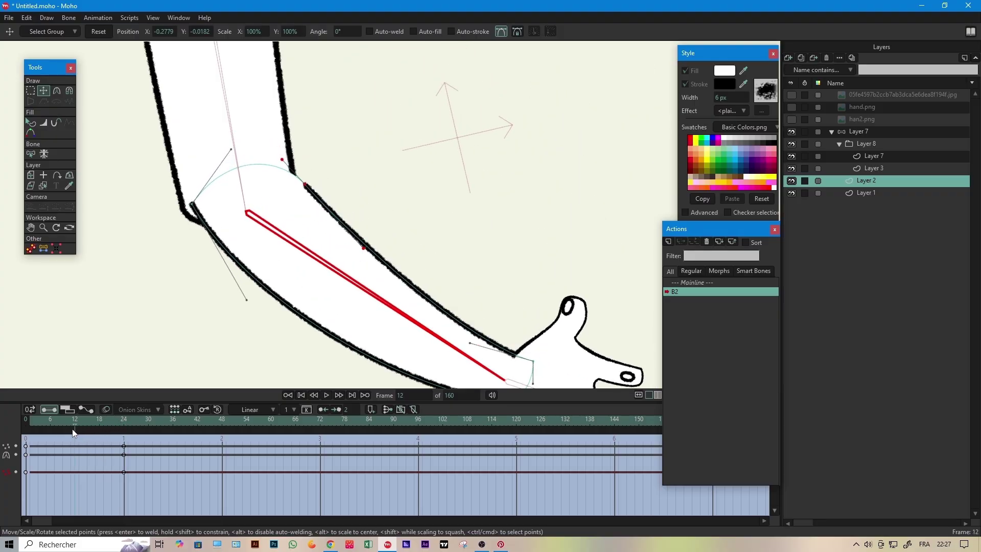
pyautogui.moveTo(306, 186); pyautogui.dragTo(293, 178)
pyautogui.moveTo(195, 212); pyautogui.dragTo(187, 213)
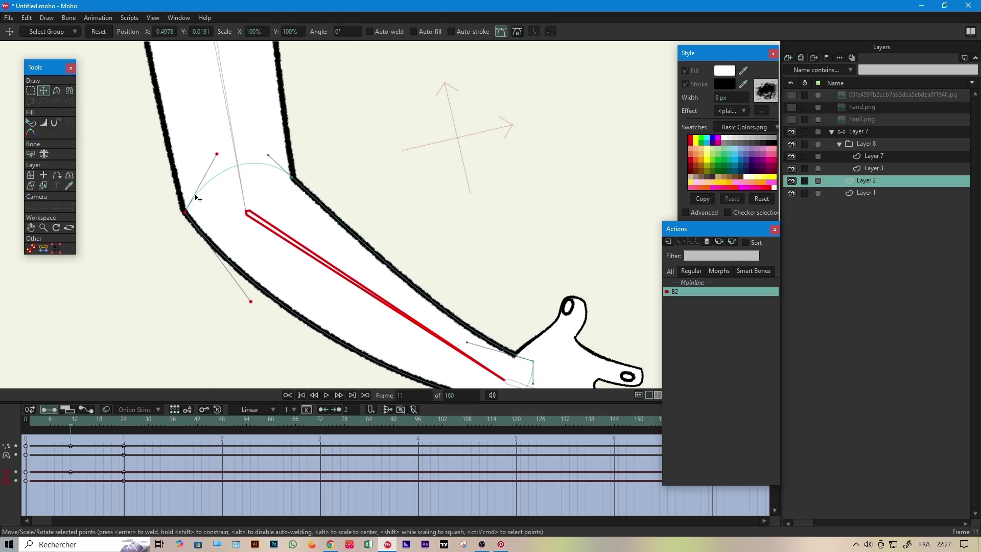
pyautogui.moveTo(215, 156); pyautogui.dragTo(191, 159)
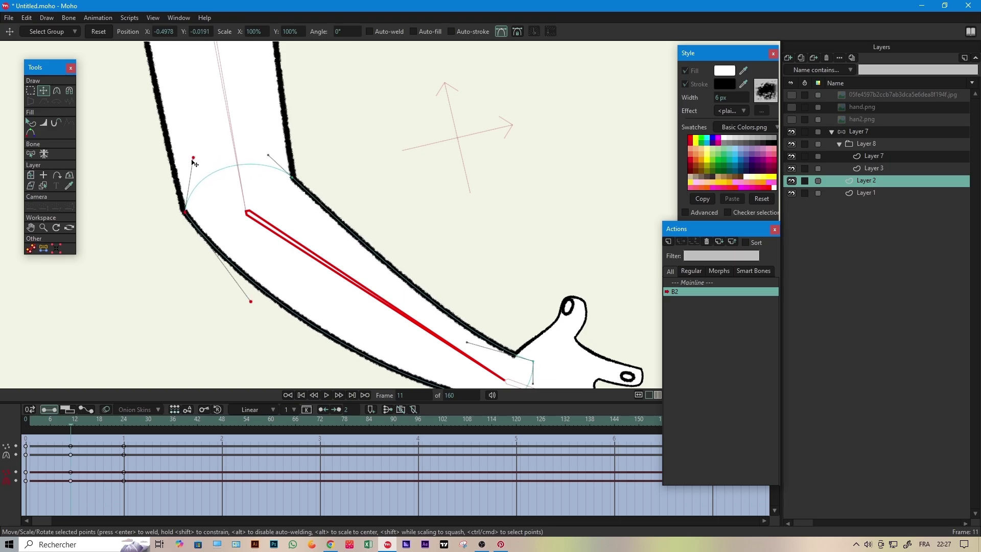
# Step: At frame 4 of action B2, align Layer 2's elbow points with the upper arm and adjust their inner curve handles
pyautogui.moveTo(70, 424); pyautogui.dragTo(41, 433)
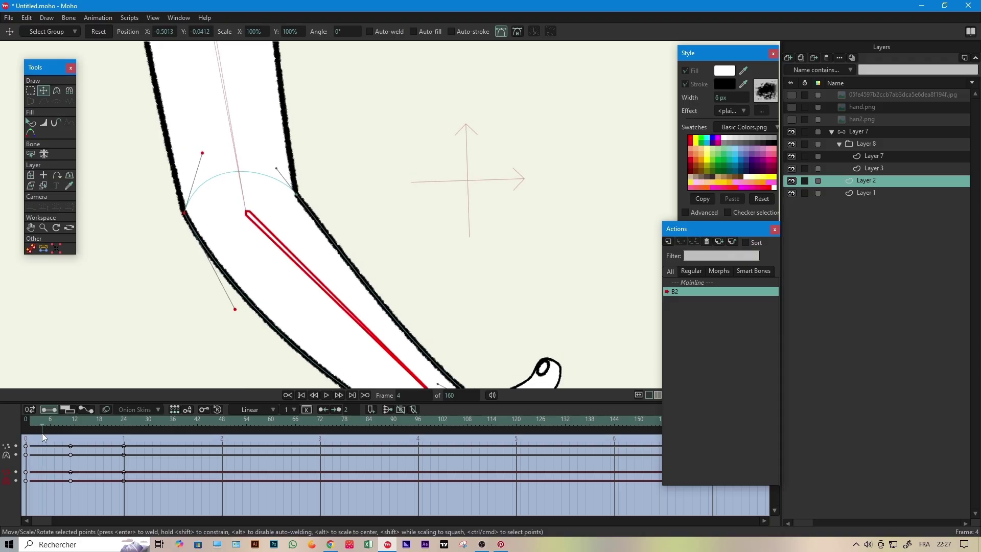
pyautogui.click(295, 196)
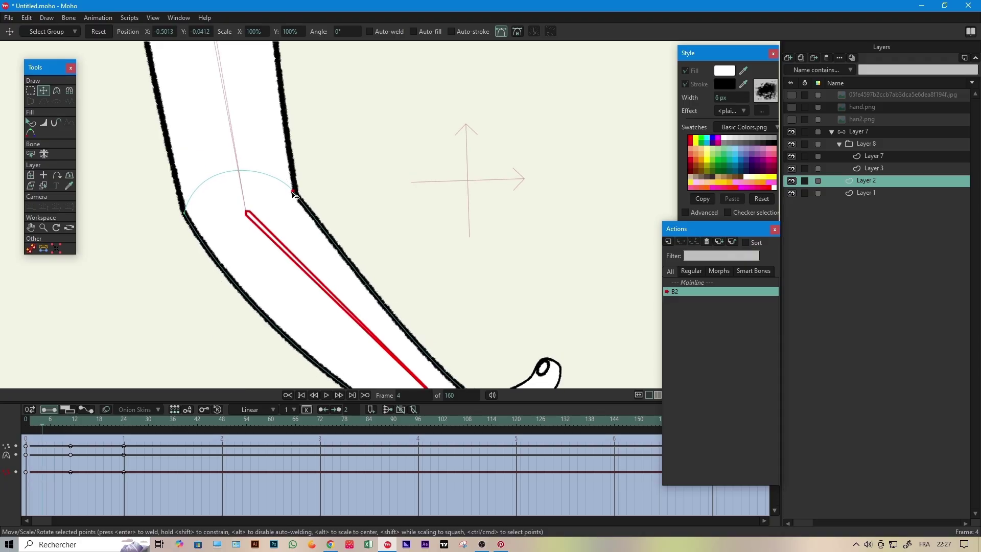
pyautogui.moveTo(276, 165); pyautogui.dragTo(273, 161)
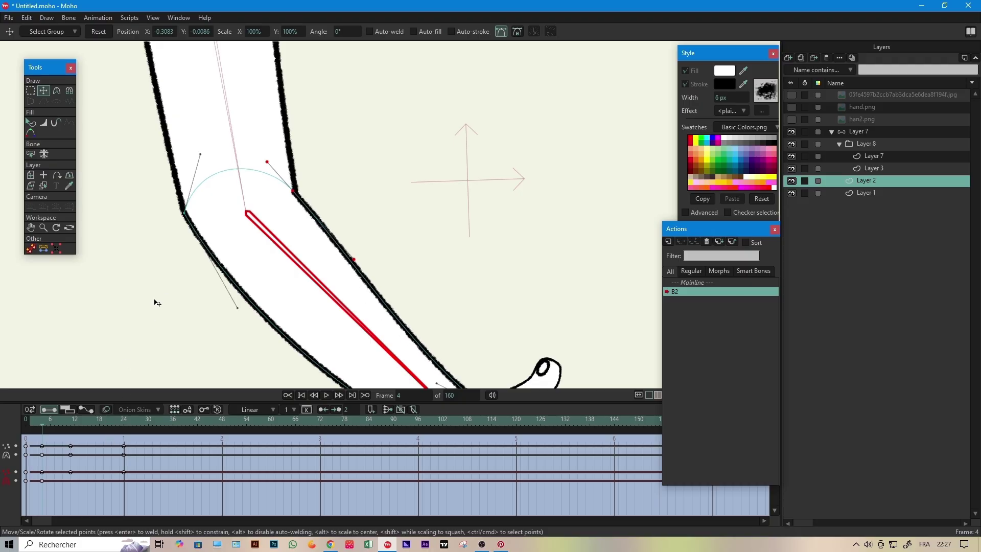
pyautogui.moveTo(201, 154); pyautogui.dragTo(259, 159)
pyautogui.press('super')
pyautogui.press('super')
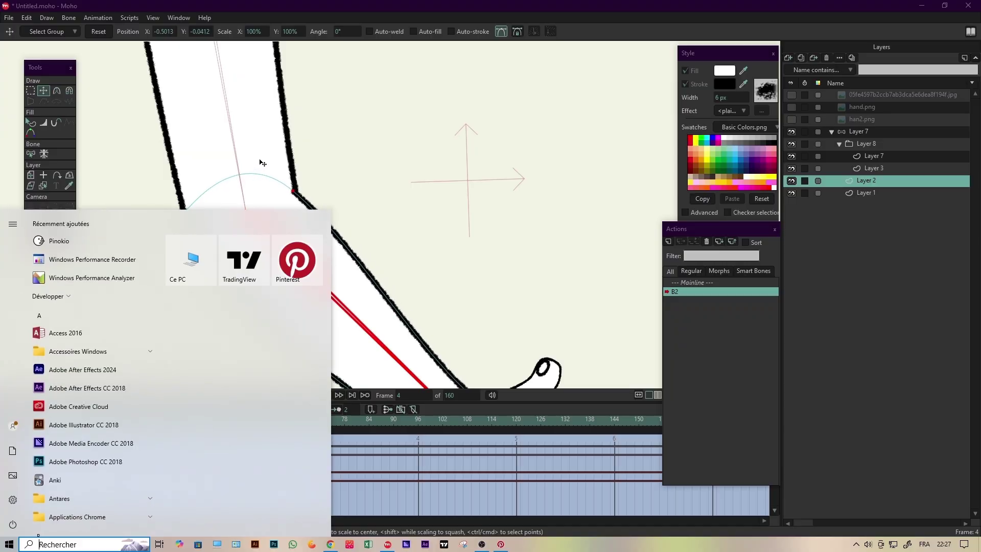
pyautogui.click(310, 183)
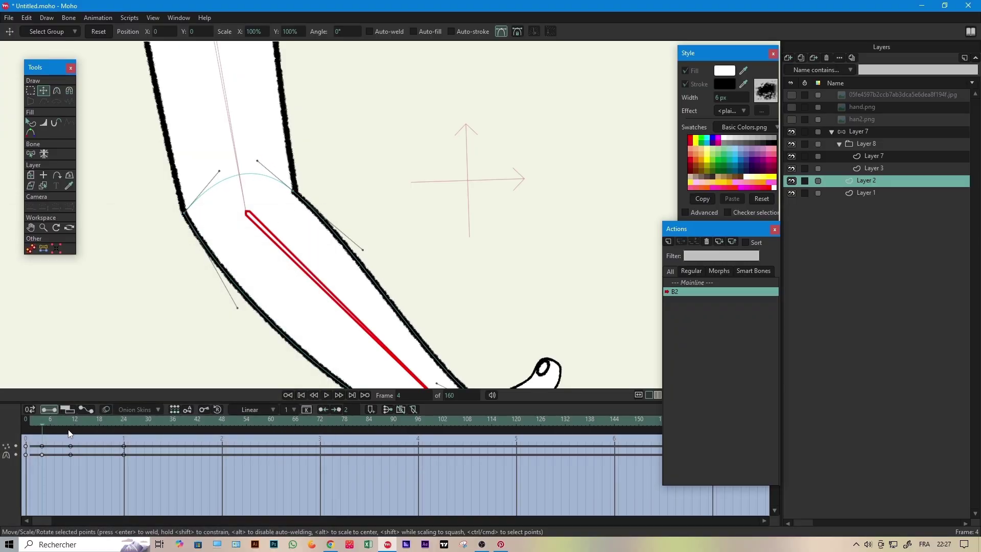
# Step: At frame 18, move Layer 2's outer and inner elbow points onto the upper-arm outline and reshape the outer point's curve handles
pyautogui.moveTo(42, 424); pyautogui.dragTo(99, 437)
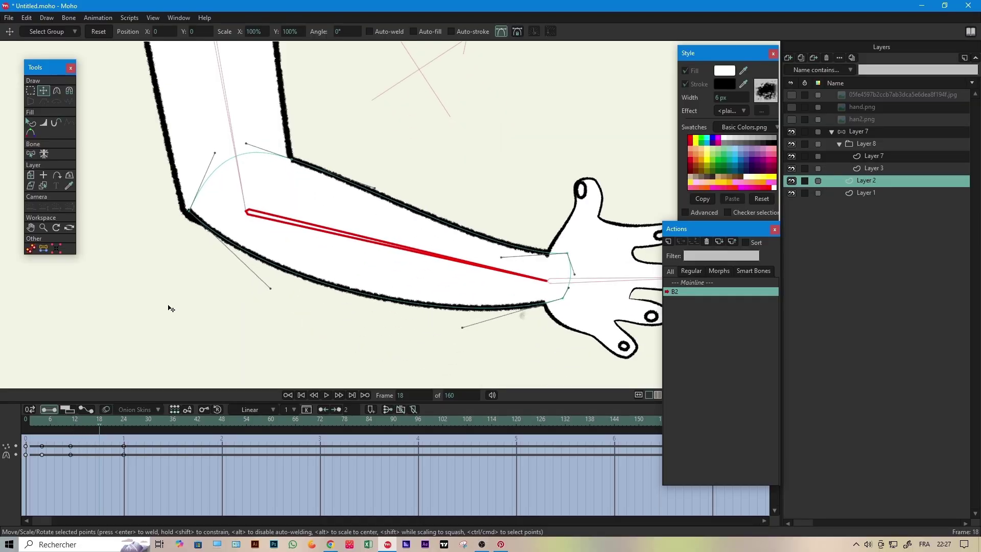
pyautogui.moveTo(189, 210); pyautogui.dragTo(185, 206)
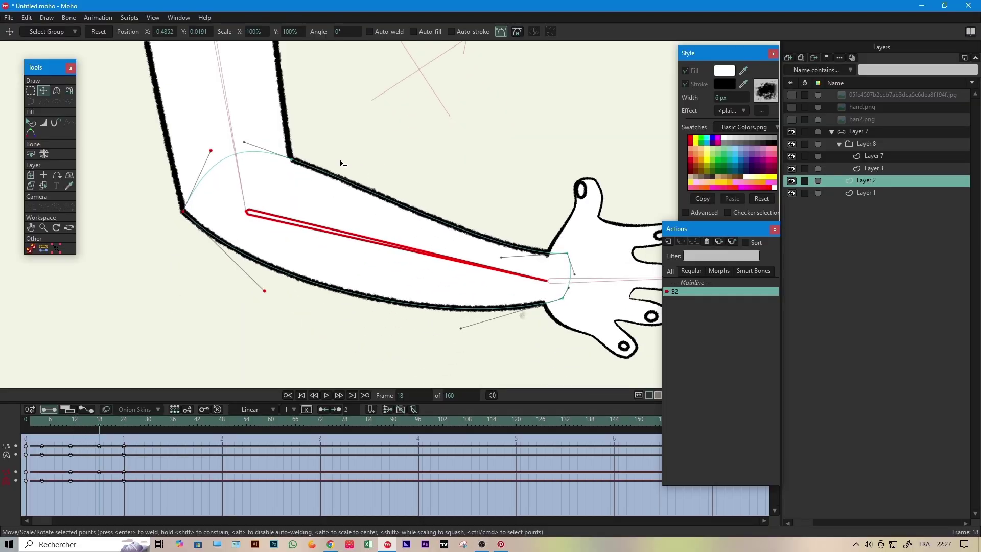
pyautogui.click(294, 161)
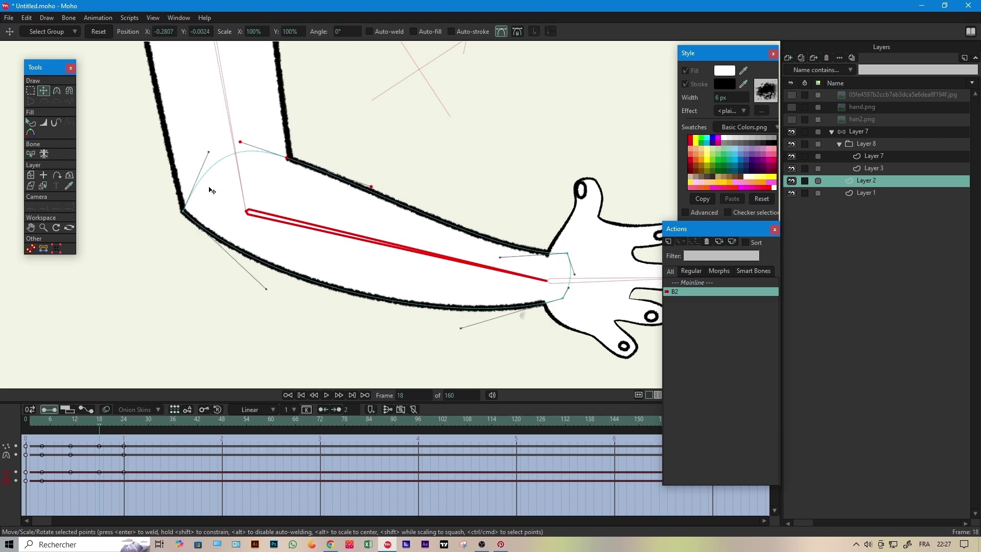
pyautogui.click(183, 210)
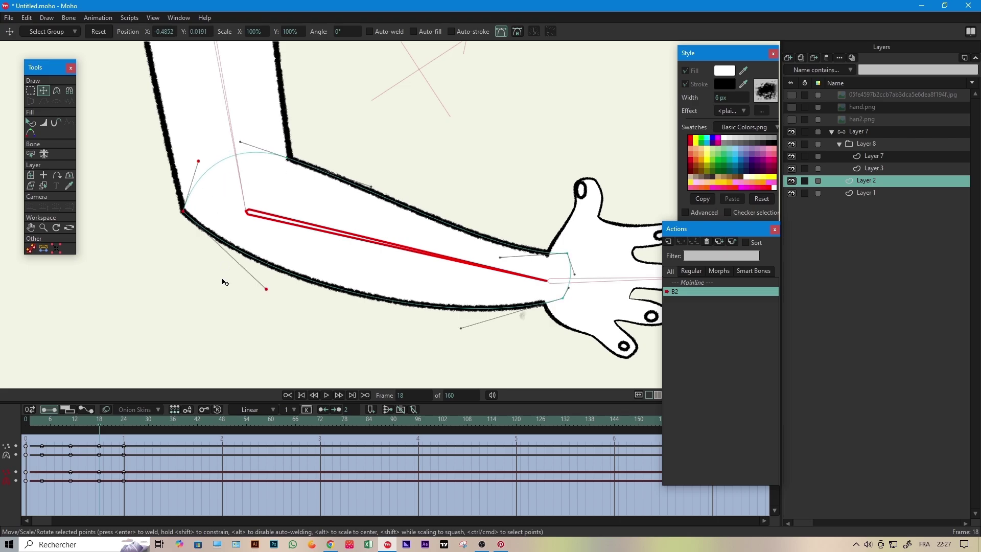
pyautogui.click(245, 288)
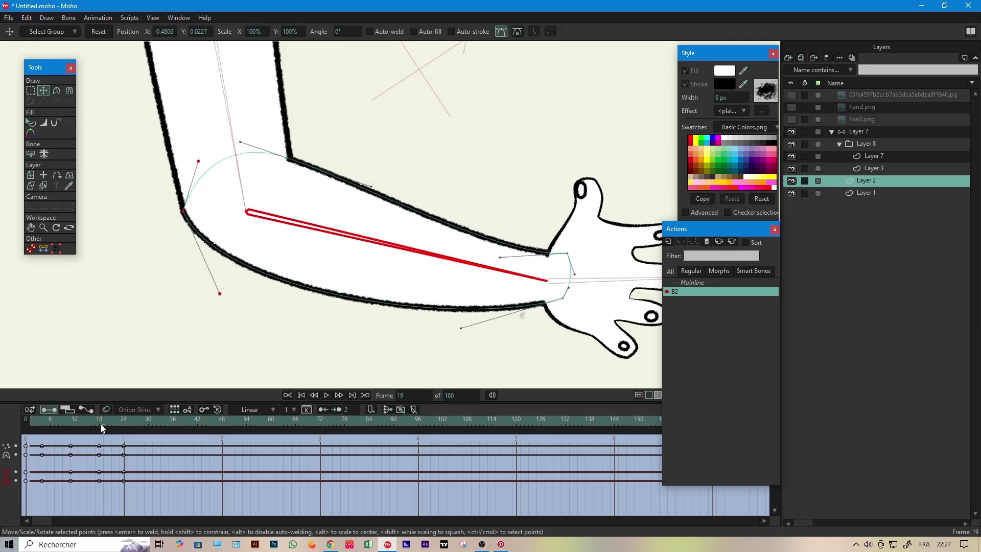
# Step: At frame 11, flatten Layer 2's elbow arc by lowering the inward curve handles of the outer and inner elbow points
pyautogui.moveTo(100, 424); pyautogui.dragTo(72, 433)
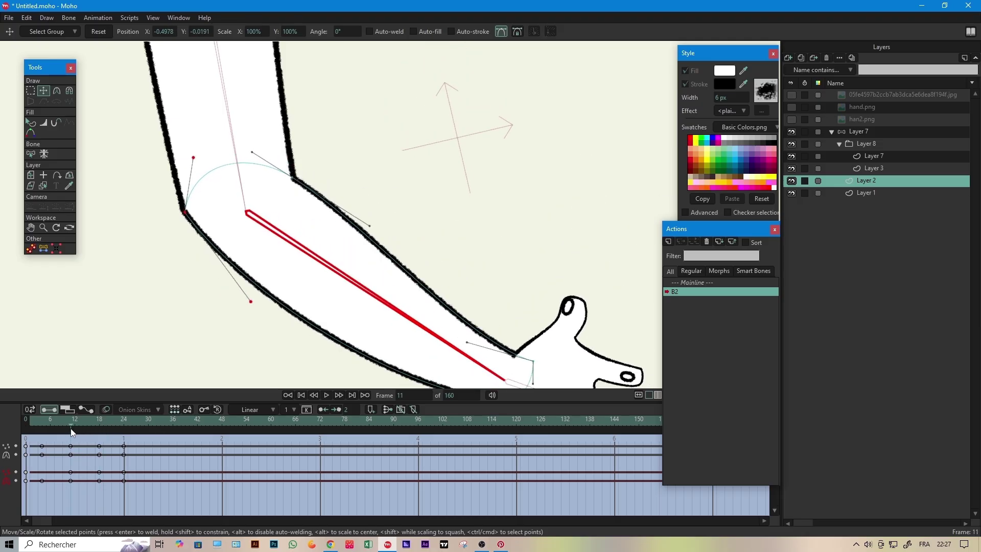
pyautogui.scroll(3, 195, 103)
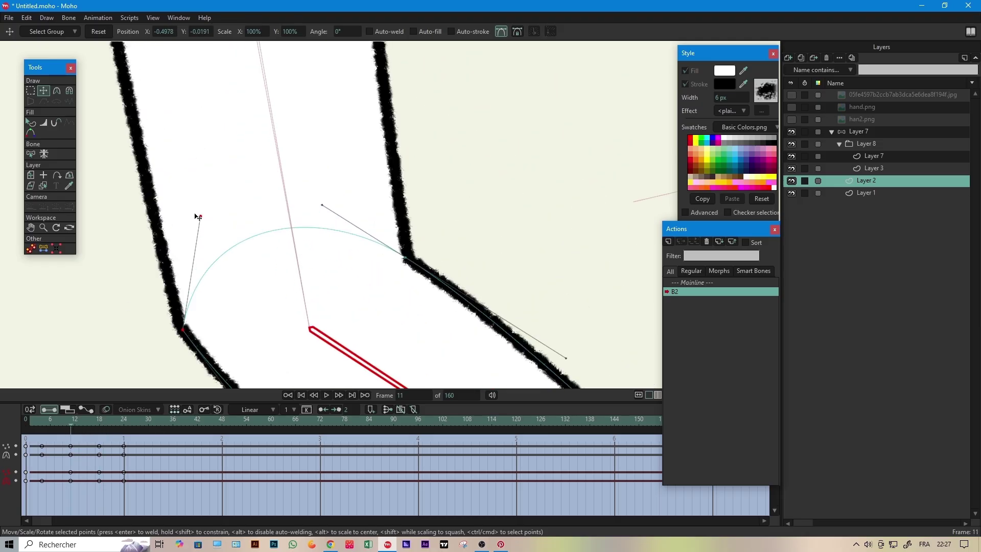
pyautogui.moveTo(203, 221); pyautogui.dragTo(241, 271)
pyautogui.press('super')
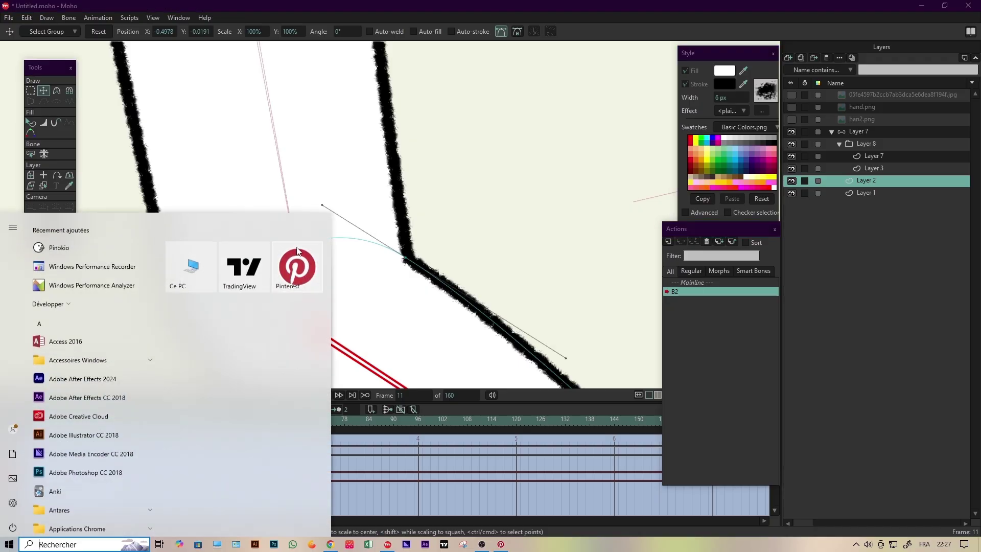
pyautogui.press('super')
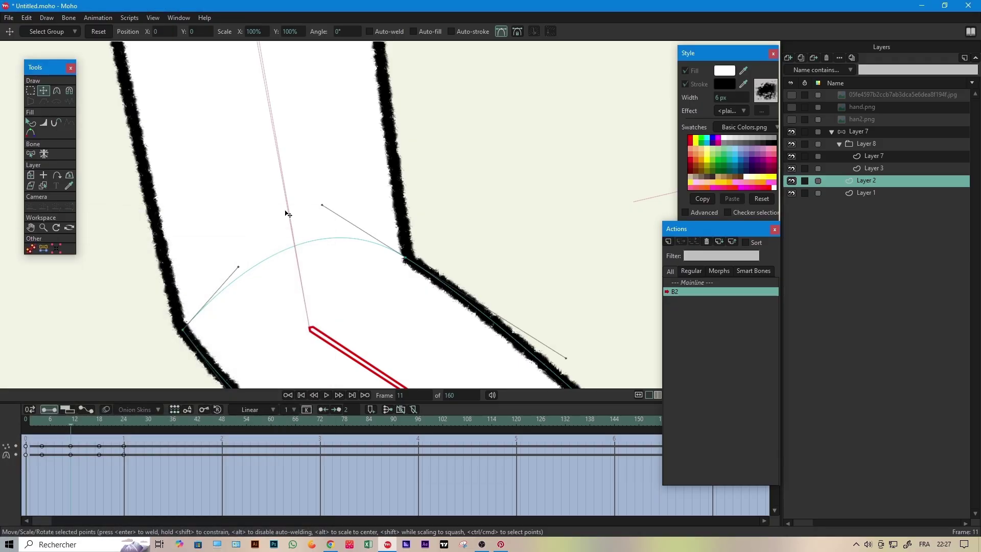
pyautogui.moveTo(321, 206); pyautogui.dragTo(298, 240)
pyautogui.scroll(-1, 373, 309)
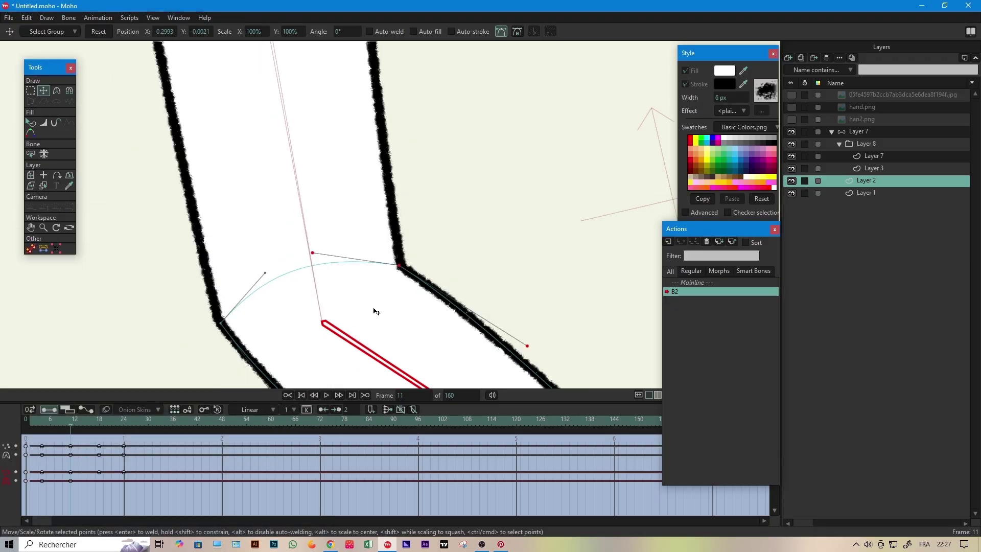
pyautogui.moveTo(377, 311); pyautogui.dragTo(325, 134)
pyautogui.scroll(-3, 327, 136)
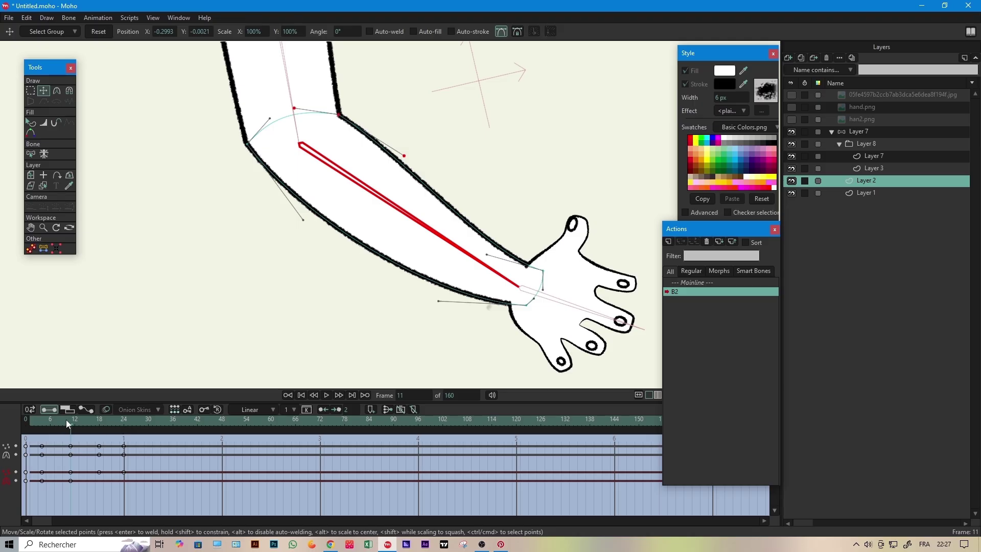
# Step: At frame 41, move Layer 2's two elbow points to opposite sides inside the upper arm's rounded end
pyautogui.moveTo(66, 419); pyautogui.dragTo(126, 435)
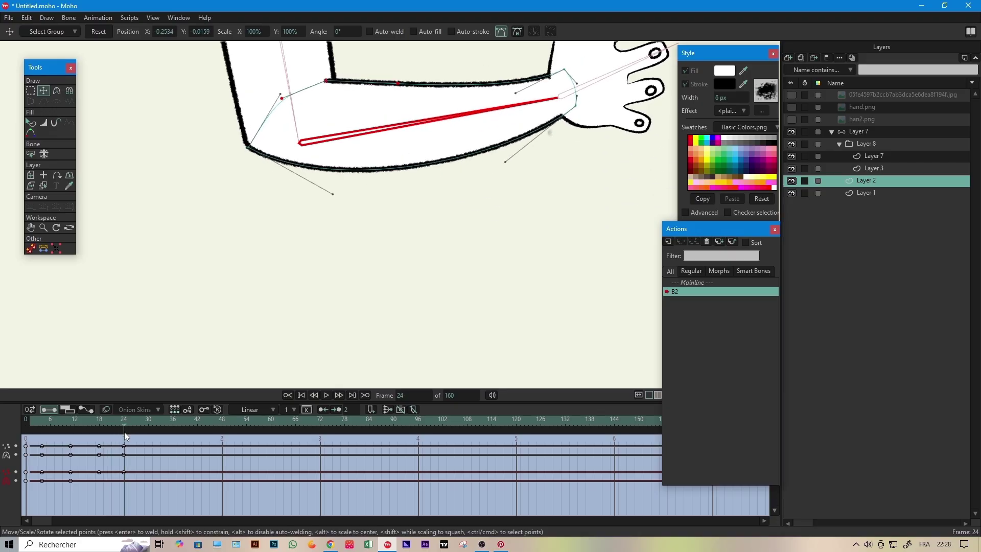
pyautogui.scroll(-2, 275, 329)
pyautogui.moveTo(325, 240); pyautogui.dragTo(291, 320)
pyautogui.scroll(-2, 291, 322)
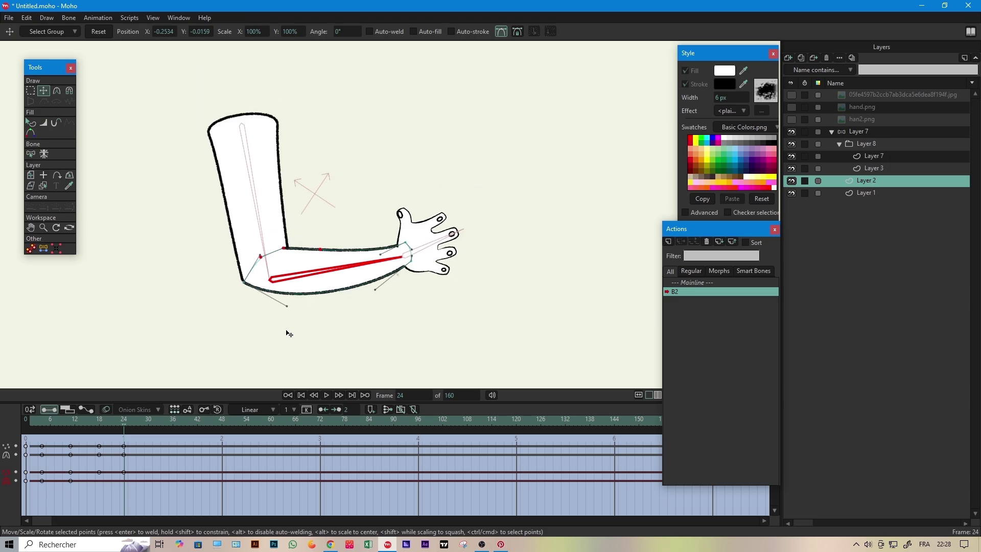
pyautogui.moveTo(125, 428); pyautogui.dragTo(194, 434)
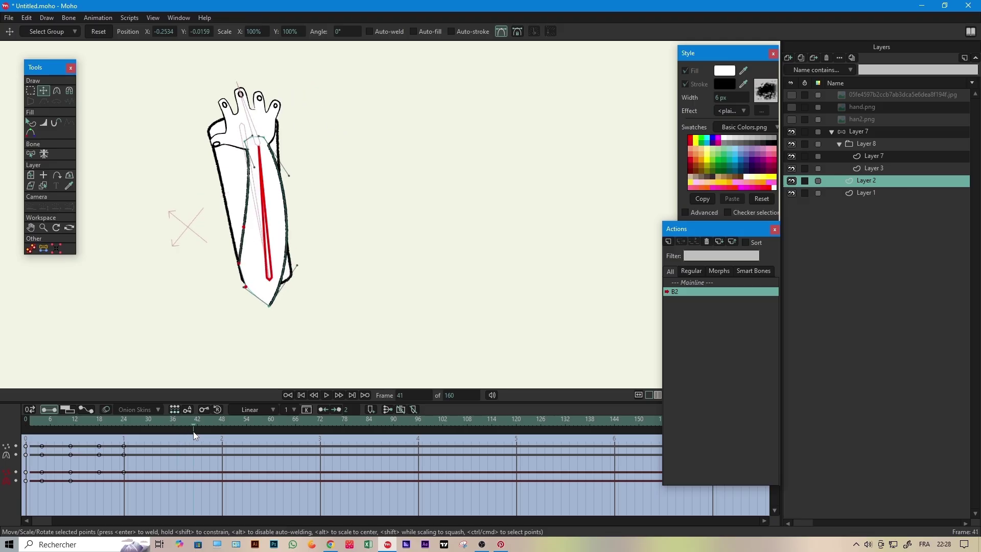
pyautogui.scroll(2, 276, 269)
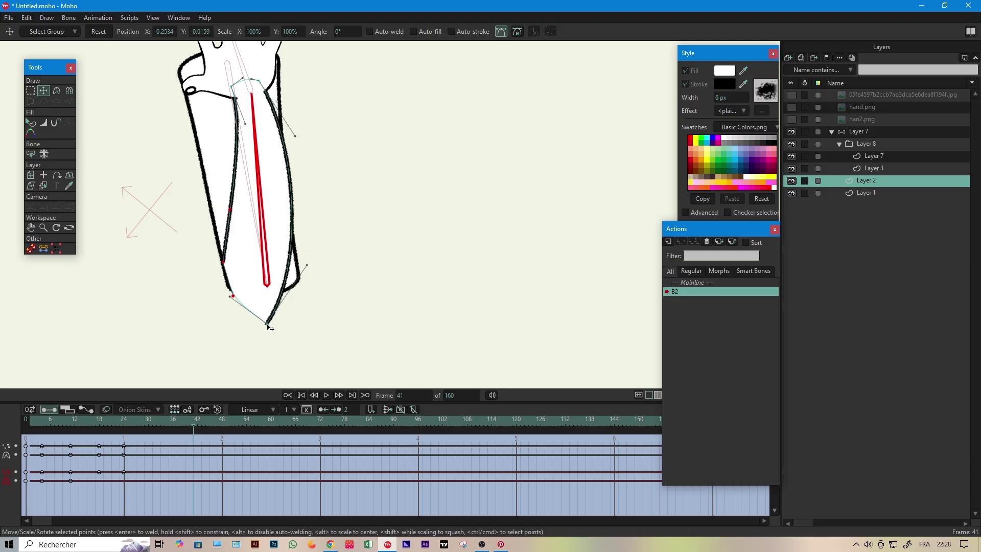
pyautogui.moveTo(270, 325); pyautogui.dragTo(296, 282)
pyautogui.scroll(2, 296, 281)
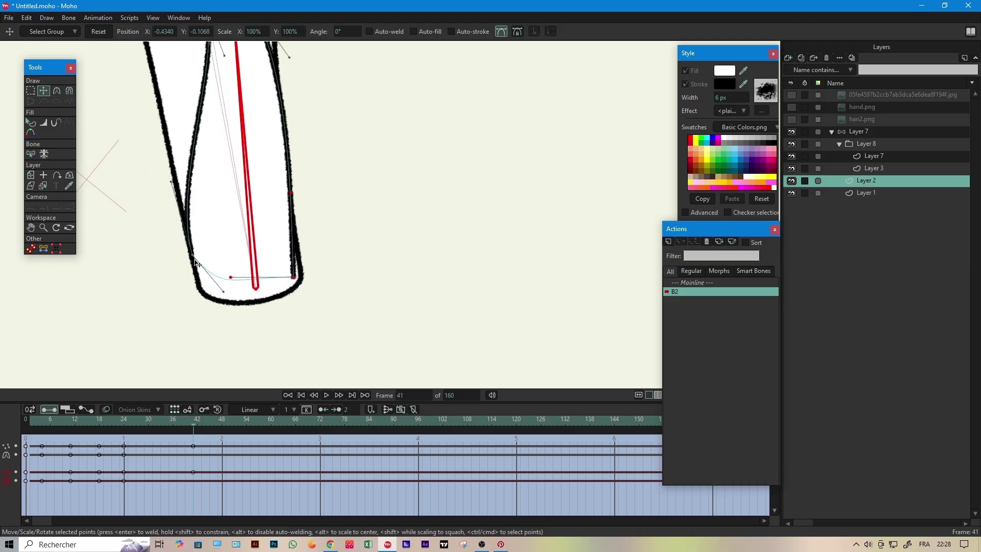
pyautogui.click(202, 279)
pyautogui.moveTo(201, 276); pyautogui.dragTo(209, 284)
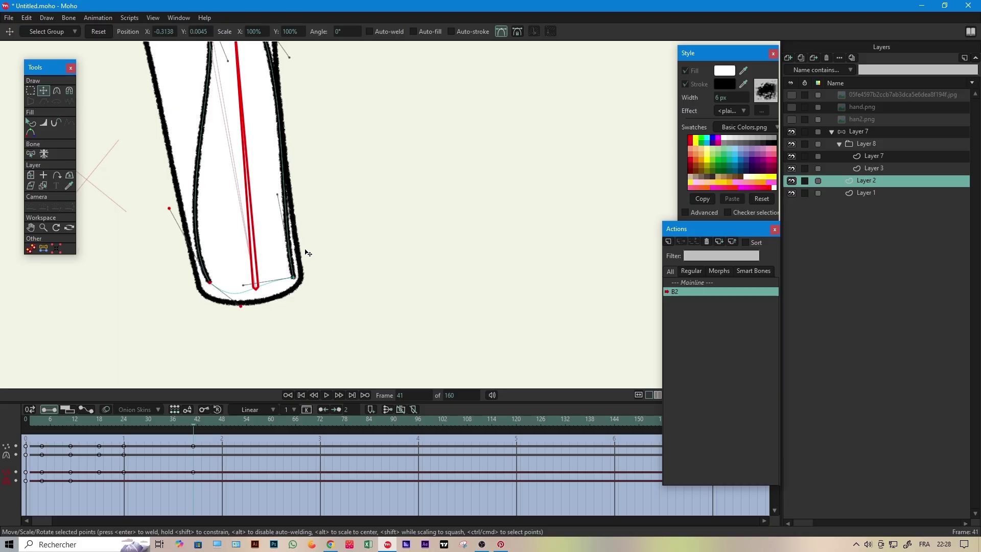
# Step: At frame 41, adjust the curve handles of Layer 2's elbow points to round the folded forearm's sides and end
pyautogui.moveTo(275, 201)
pyautogui.mouseDown()
pyautogui.moveTo(307, 191)
pyautogui.moveTo(284, 203)
pyautogui.mouseUp()
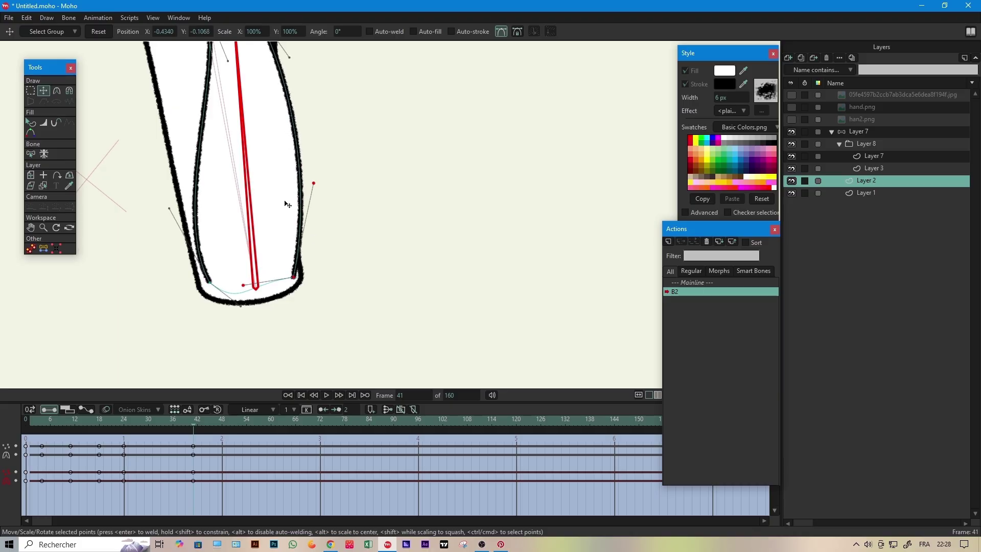
pyautogui.scroll(-3, 262, 215)
pyautogui.scroll(1, 263, 215)
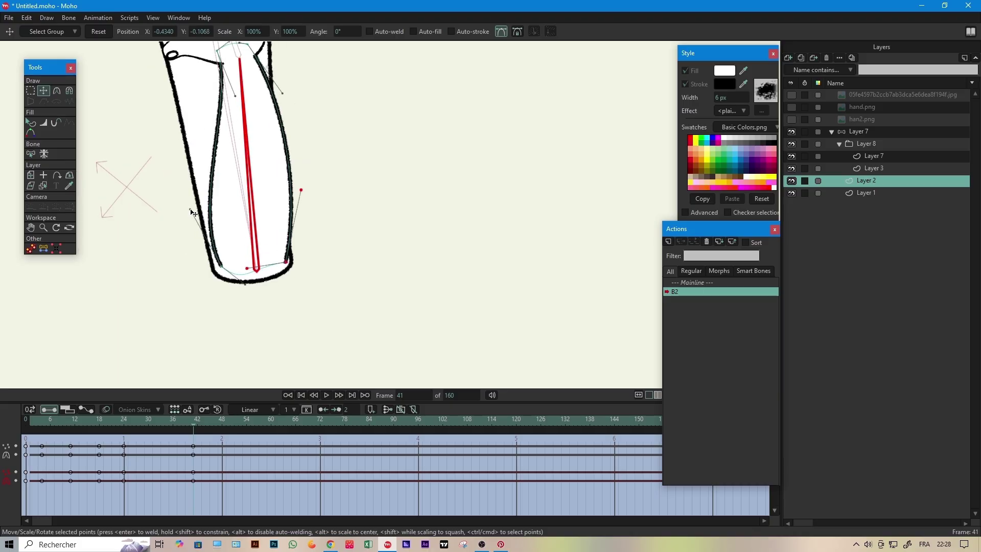
pyautogui.moveTo(190, 210)
pyautogui.mouseDown()
pyautogui.moveTo(202, 208)
pyautogui.moveTo(190, 206)
pyautogui.mouseUp()
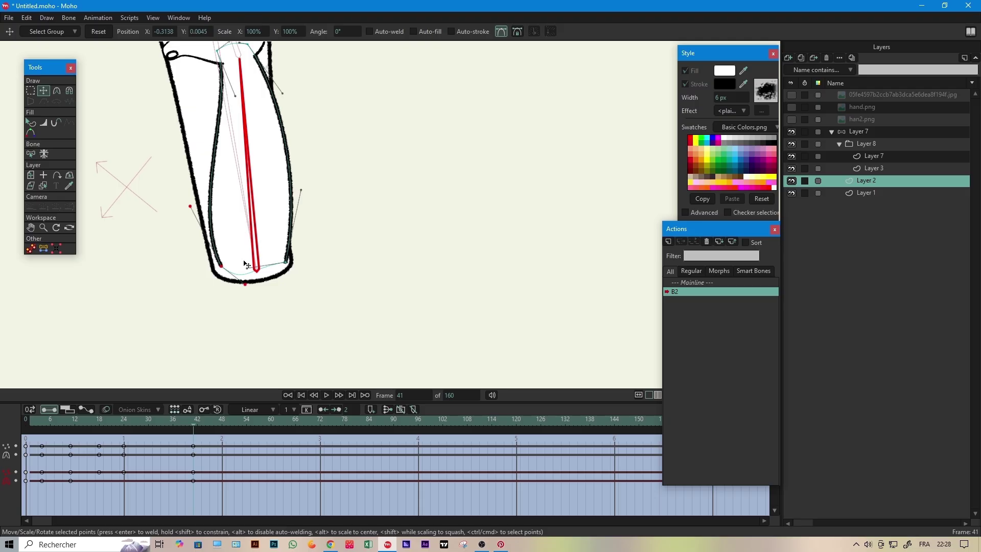
pyautogui.moveTo(253, 272); pyautogui.dragTo(278, 273)
pyautogui.press('super')
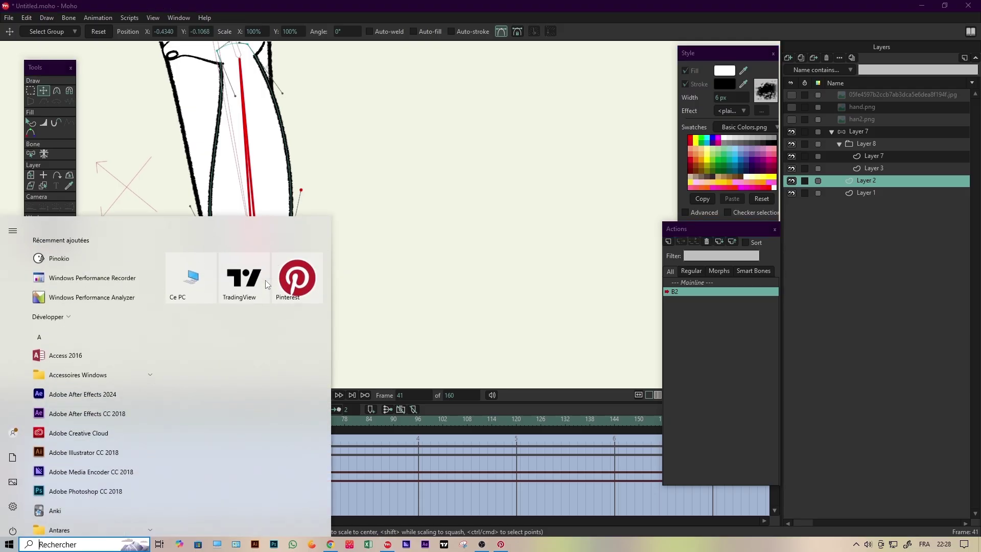
pyautogui.press('super')
# Step: Select Layer 1 and extend its lower curve handles at frame 41 to make the upper arm's elbow end rounder
pyautogui.keyDown('alt'); pyautogui.rightClick(265, 280); pyautogui.keyUp('alt')
pyautogui.scroll(3, 265, 281)
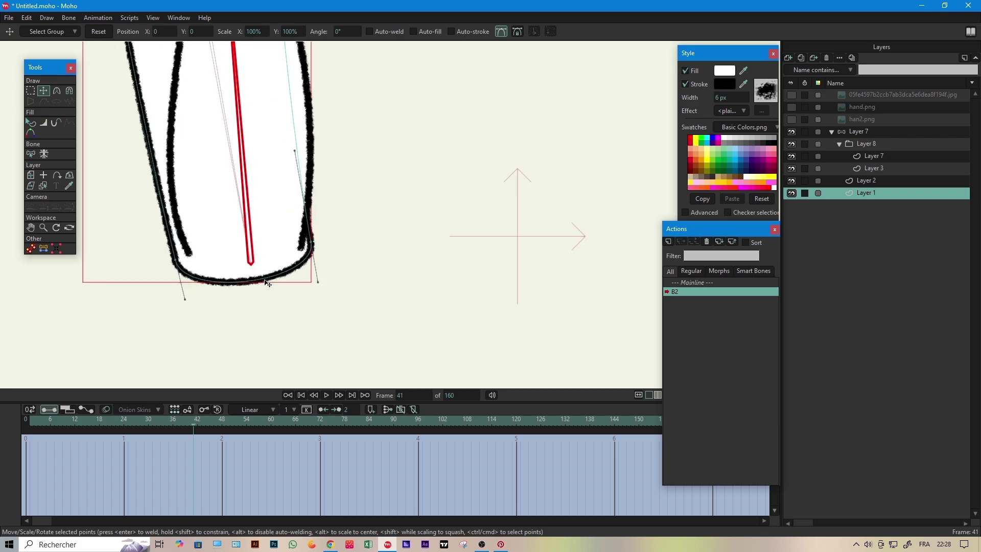
pyautogui.moveTo(185, 298); pyautogui.dragTo(194, 328)
pyautogui.moveTo(318, 286); pyautogui.dragTo(324, 296)
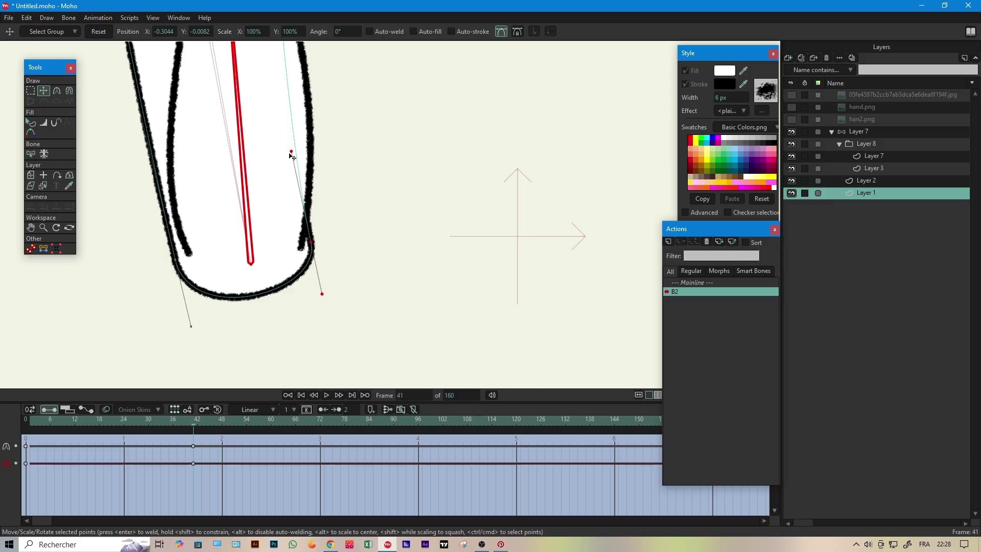
pyautogui.click(195, 322)
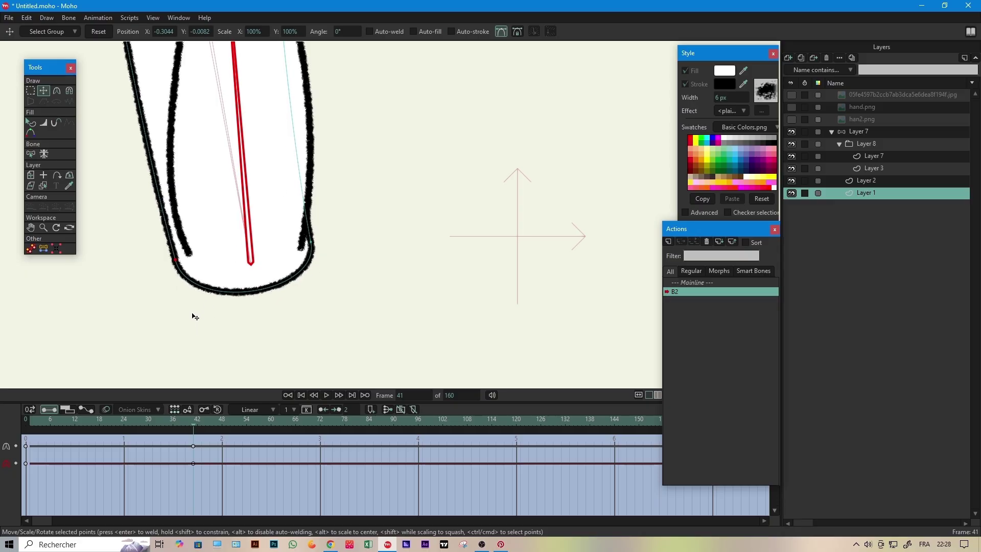
pyautogui.click(177, 261)
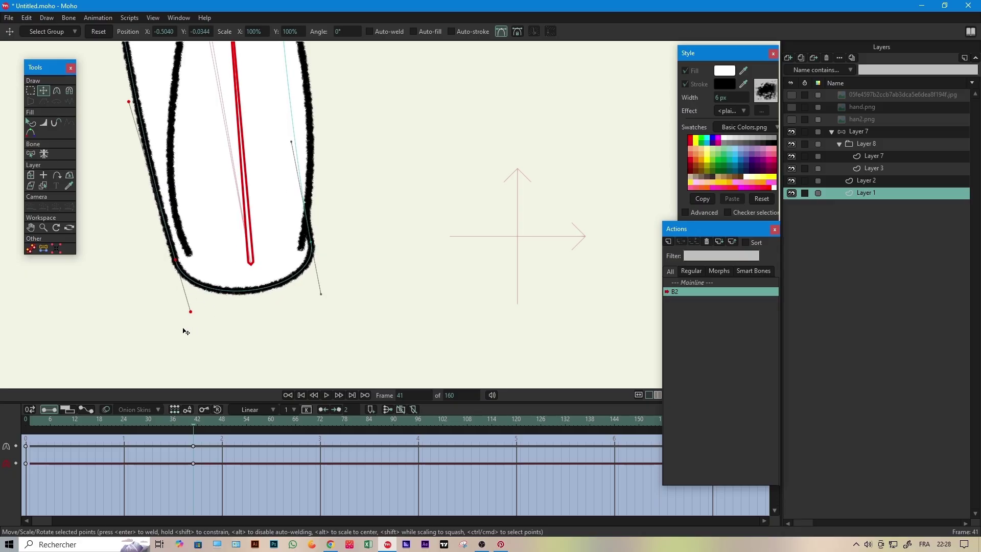
# Step: Copy Layer 1's curvature keyframes from frame 0 and paste them at frame 35
pyautogui.moveTo(191, 424)
pyautogui.mouseDown()
pyautogui.moveTo(115, 440)
pyautogui.moveTo(174, 443)
pyautogui.mouseUp()
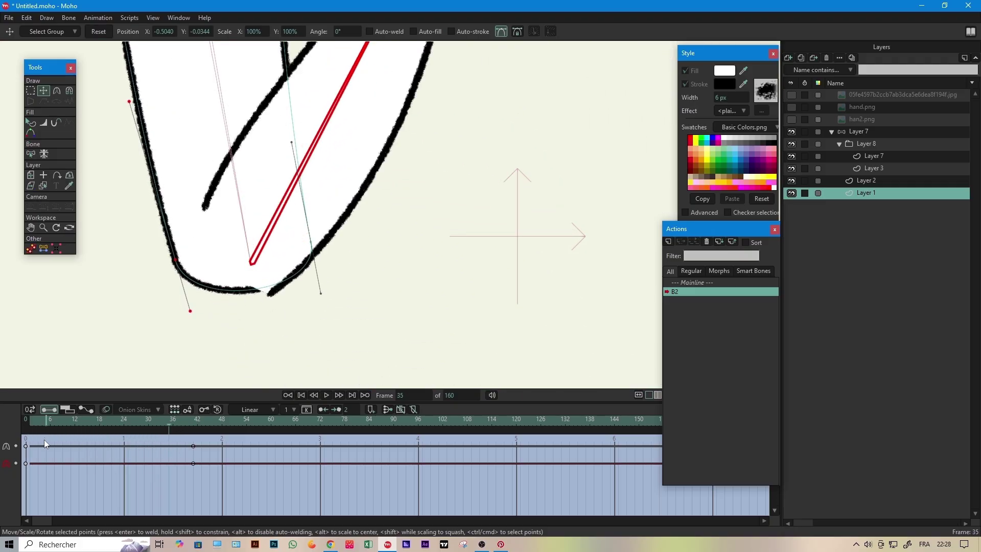
pyautogui.moveTo(22, 470); pyautogui.dragTo(22, 478)
pyautogui.hotkey('ctrl', 'c')
pyautogui.hotkey('ctrl', 'v')
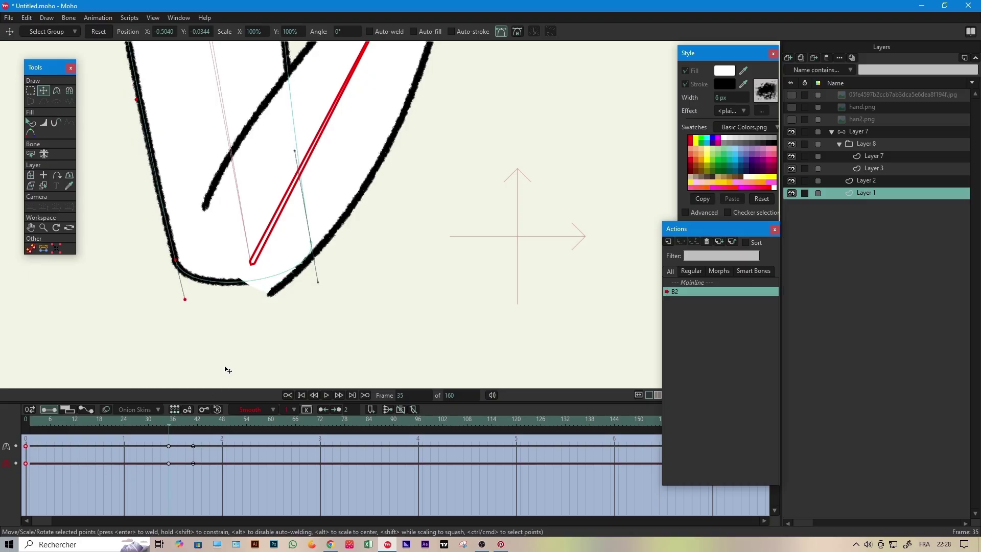
# Step: At frame 33, move Layer 2's elbow points and adjust the outer point's curve handle to follow Layer 1's rounded elbow
pyautogui.moveTo(170, 425)
pyautogui.mouseDown()
pyautogui.moveTo(195, 434)
pyautogui.moveTo(153, 439)
pyautogui.moveTo(199, 439)
pyautogui.moveTo(153, 439)
pyautogui.moveTo(184, 440)
pyautogui.moveTo(185, 466)
pyautogui.mouseUp()
pyautogui.moveTo(182, 425)
pyautogui.mouseDown()
pyautogui.moveTo(190, 430)
pyautogui.moveTo(177, 432)
pyautogui.moveTo(193, 444)
pyautogui.moveTo(148, 440)
pyautogui.mouseUp()
pyautogui.click(870, 181)
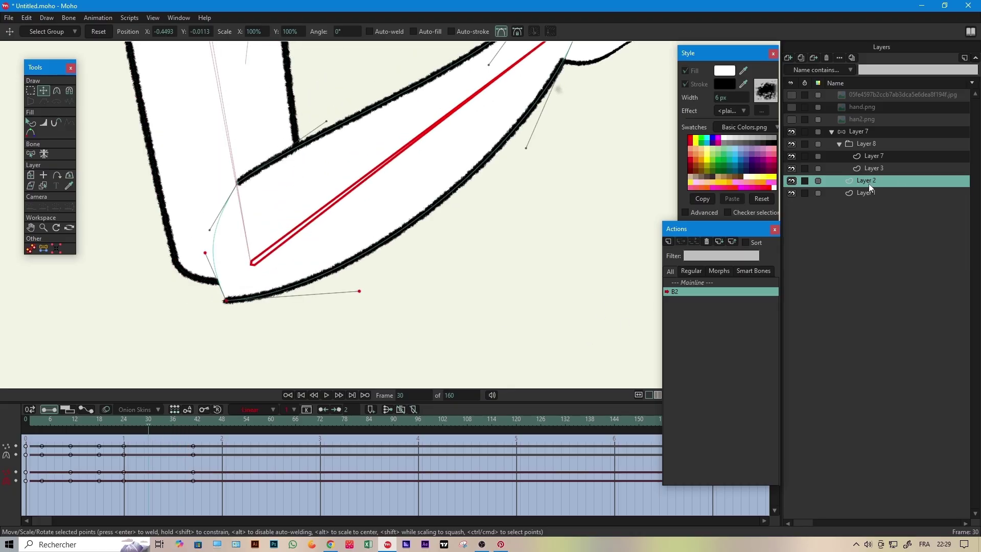
pyautogui.moveTo(144, 425); pyautogui.dragTo(160, 429)
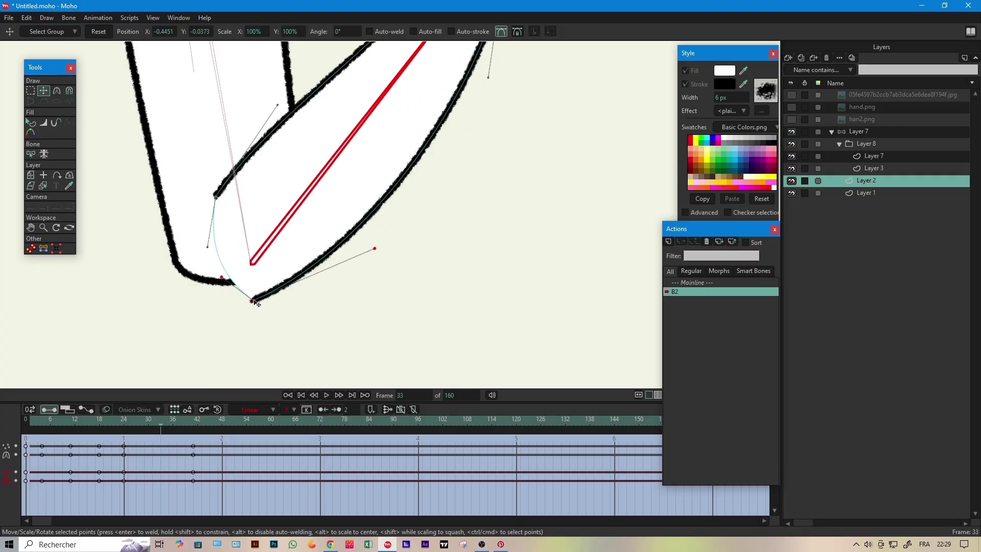
pyautogui.moveTo(257, 303); pyautogui.dragTo(225, 289)
pyautogui.moveTo(359, 261); pyautogui.dragTo(405, 282)
pyautogui.moveTo(221, 201); pyautogui.dragTo(207, 183)
pyautogui.moveTo(407, 261); pyautogui.dragTo(372, 288)
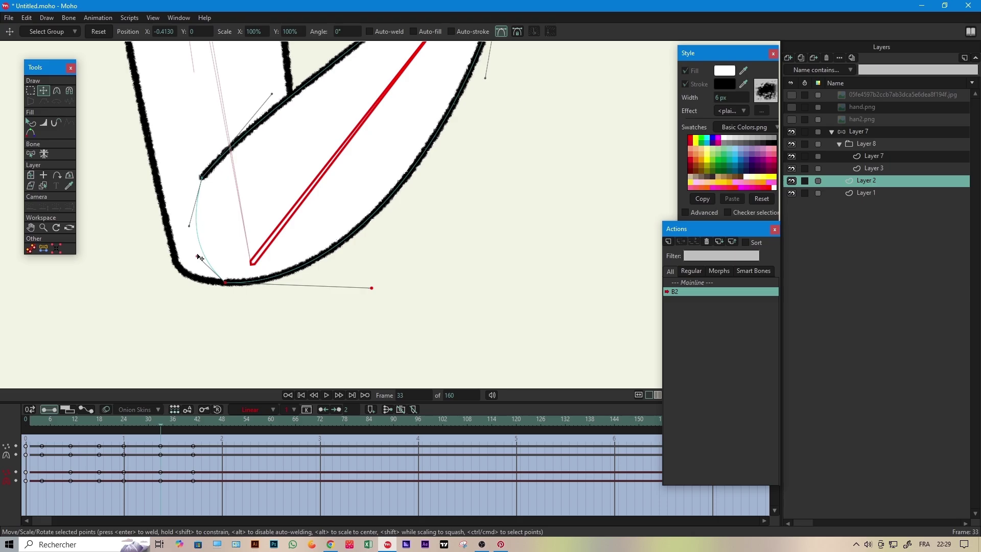
# Step: At frame 33, straighten Layer 2's inner elbow curve with the points' handles and nudge the outer elbow point onto Layer 1's outline
pyautogui.moveTo(199, 257); pyautogui.dragTo(220, 232)
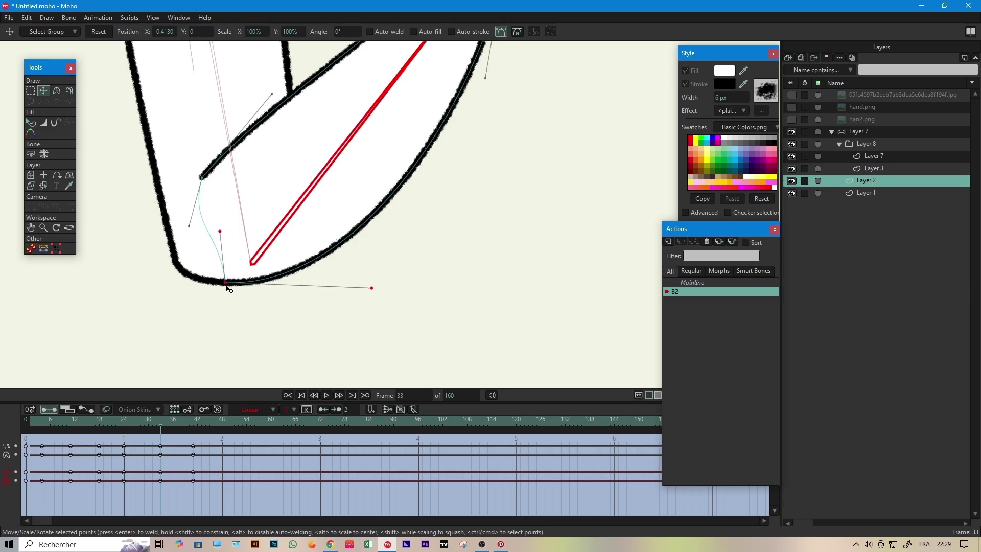
pyautogui.moveTo(227, 286); pyautogui.dragTo(227, 289)
pyautogui.moveTo(203, 227); pyautogui.dragTo(220, 218)
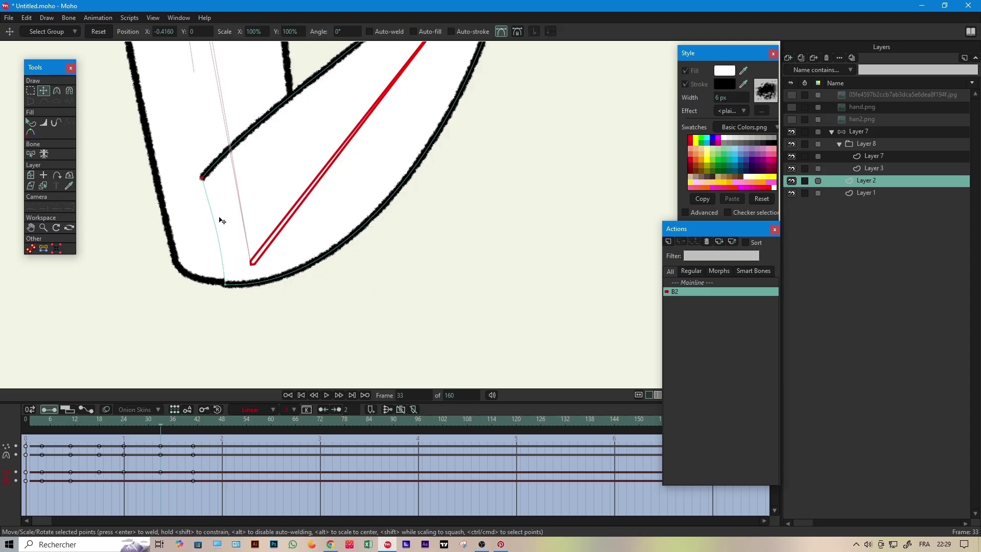
pyautogui.scroll(-3, 225, 211)
pyautogui.scroll(1, 225, 211)
pyautogui.keyDown('alt'); pyautogui.rightClick(199, 232); pyautogui.keyUp('alt')
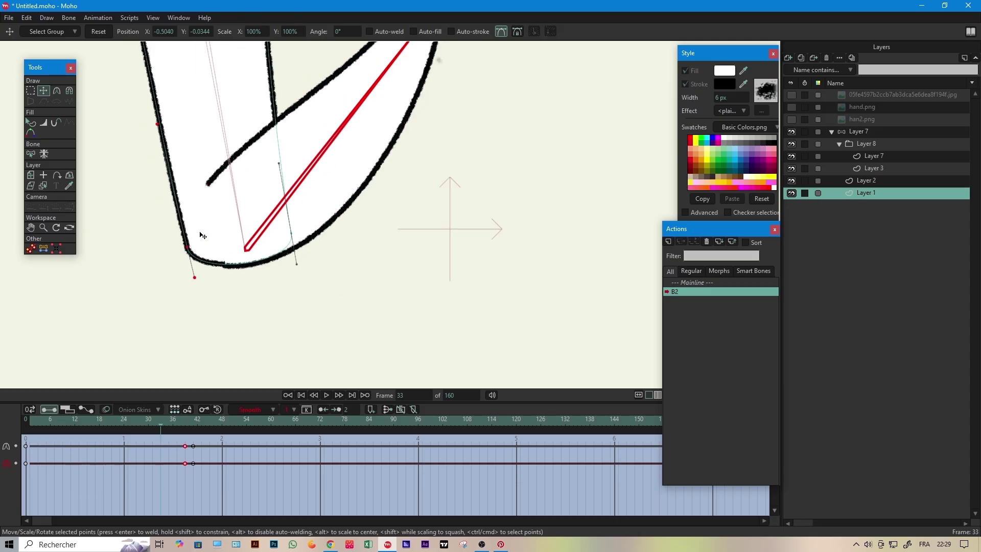
pyautogui.keyDown('alt'); pyautogui.rightClick(267, 229); pyautogui.keyUp('alt')
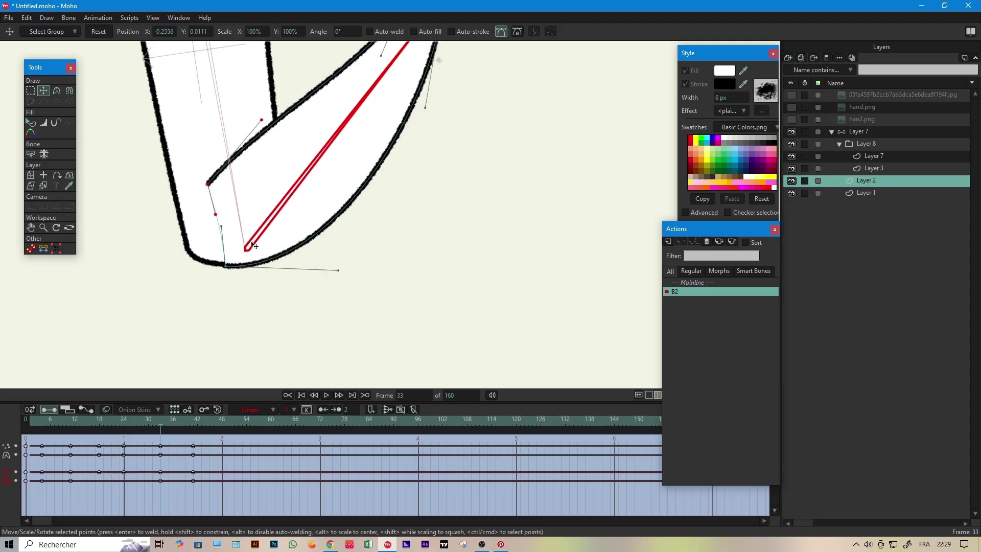
pyautogui.scroll(4, 183, 309)
pyautogui.moveTo(256, 305); pyautogui.dragTo(258, 299)
pyautogui.scroll(-3, 261, 303)
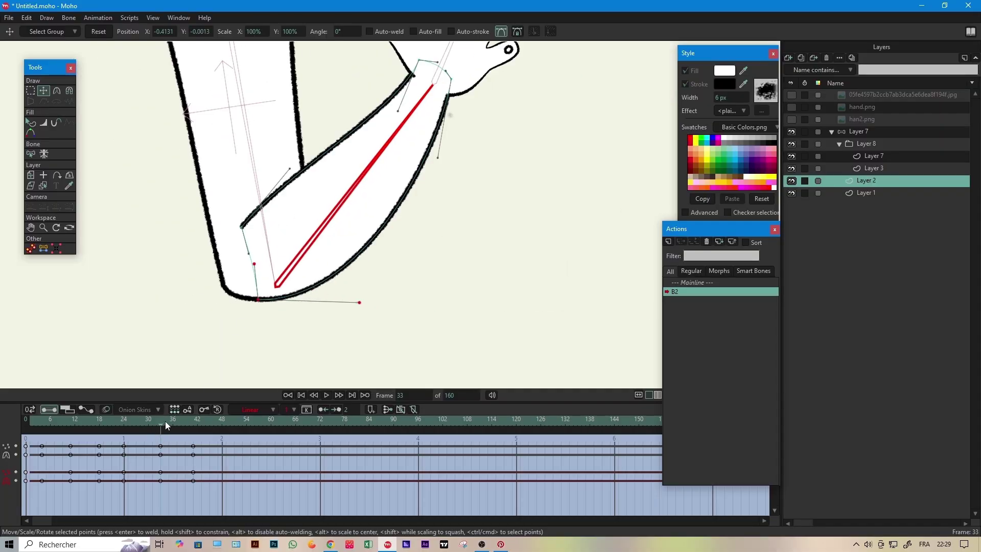
# Step: At frame 29, move Layer 2's outer elbow point so the forearm edge lines up with Layer 1's rounded elbow
pyautogui.moveTo(165, 423); pyautogui.dragTo(143, 426)
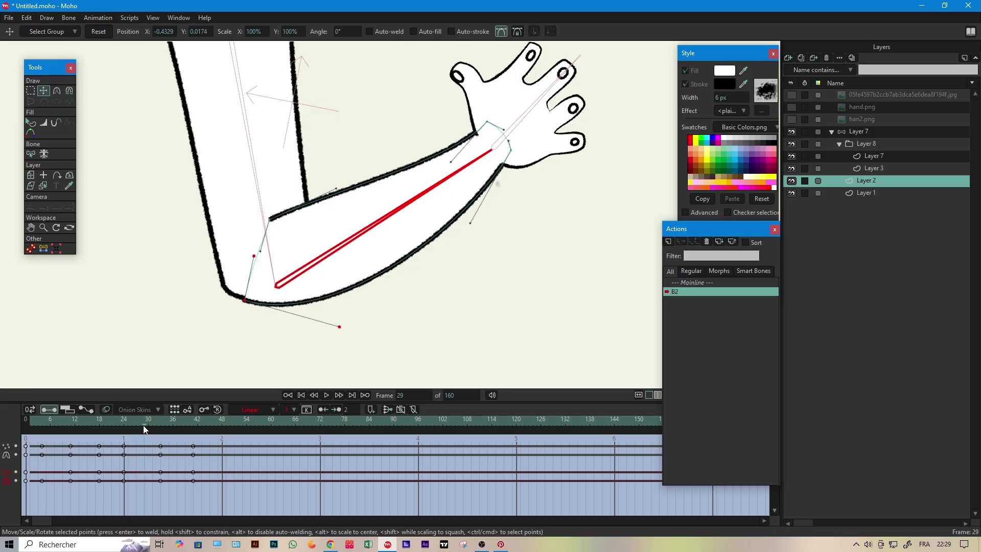
pyautogui.scroll(3, 200, 318)
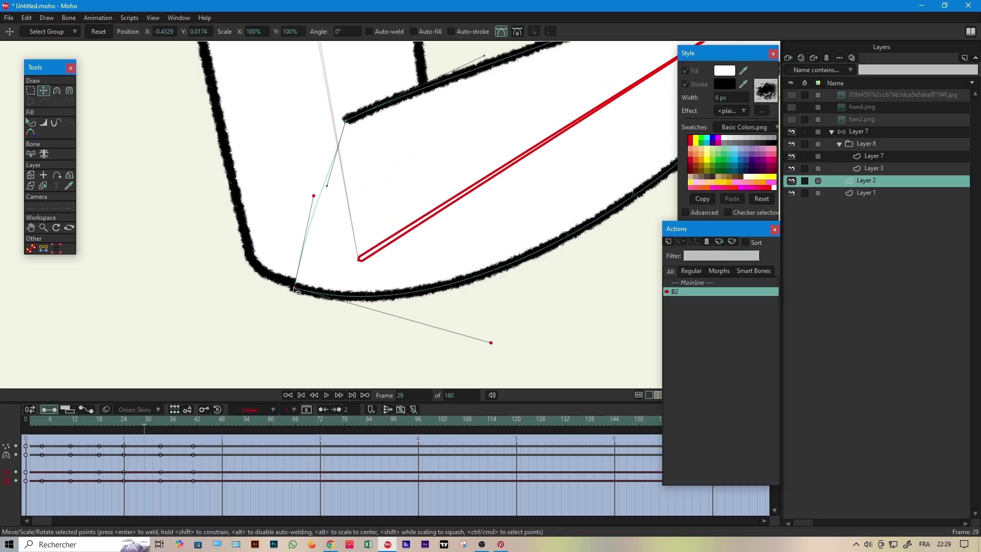
pyautogui.moveTo(294, 288); pyautogui.dragTo(292, 282)
pyautogui.moveTo(385, 145); pyautogui.dragTo(280, 233)
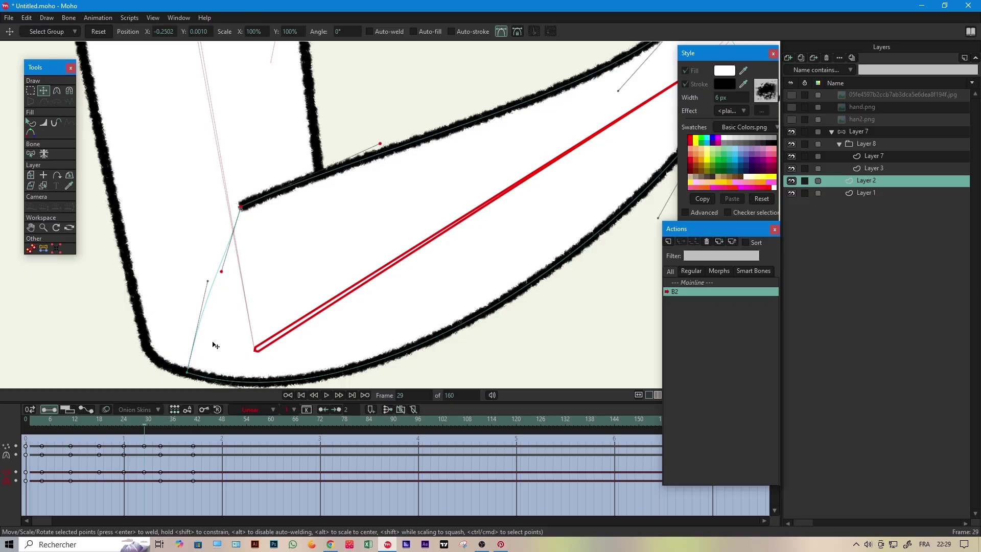
pyautogui.scroll(-3, 214, 343)
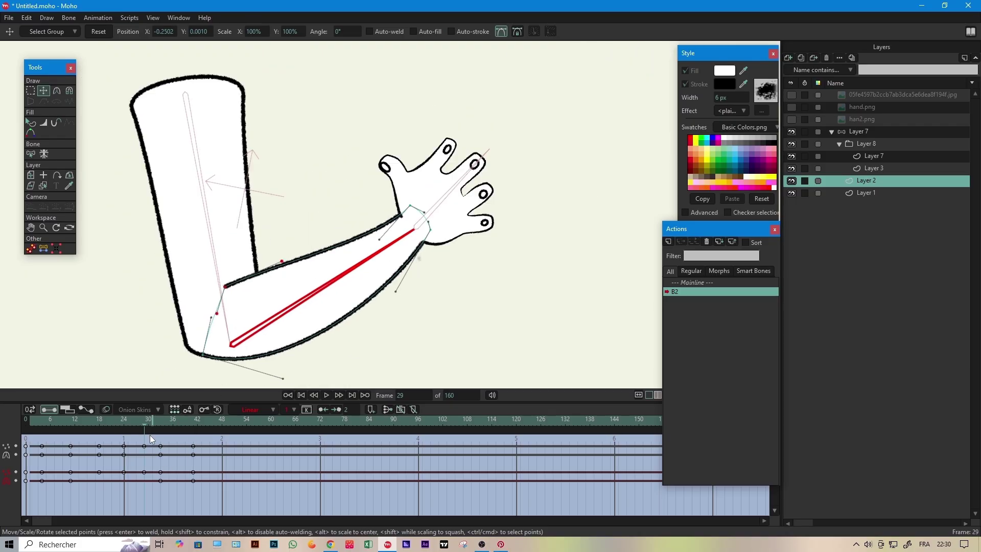
# Step: At frame 38, reposition both of Layer 2's elbow points to fit inside Layer 1's rounded elbow end
pyautogui.moveTo(145, 428); pyautogui.dragTo(181, 434)
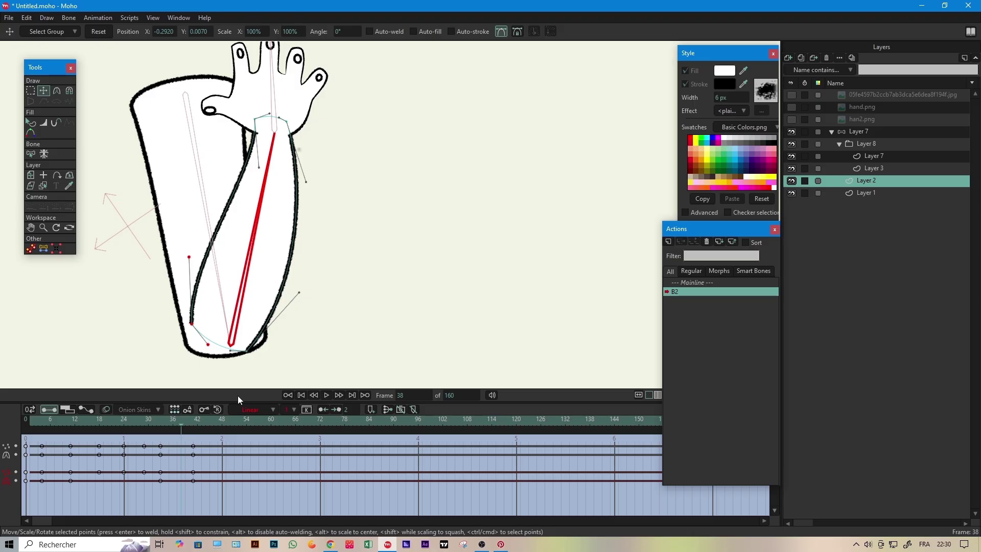
pyautogui.scroll(2, 259, 342)
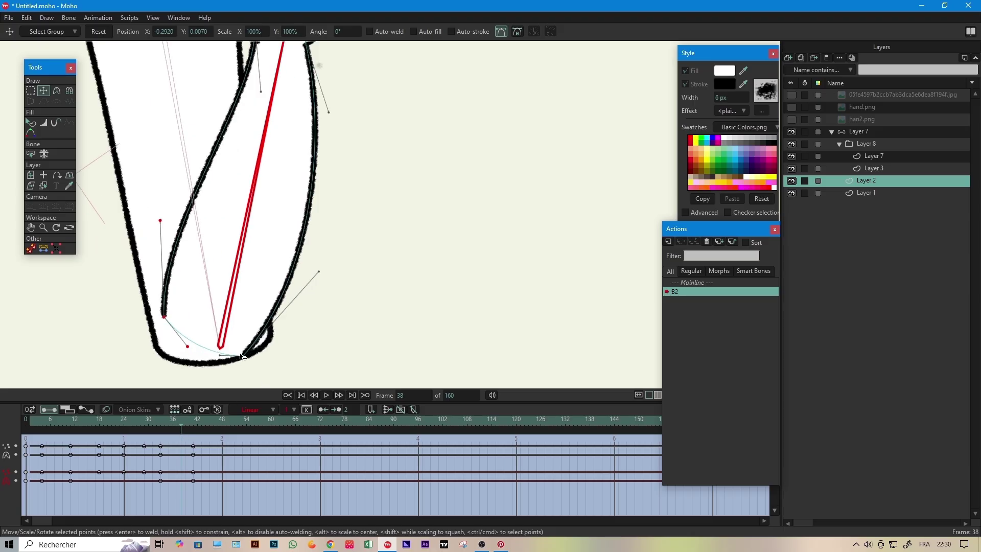
pyautogui.moveTo(250, 359); pyautogui.dragTo(262, 350)
pyautogui.moveTo(164, 318); pyautogui.dragTo(164, 326)
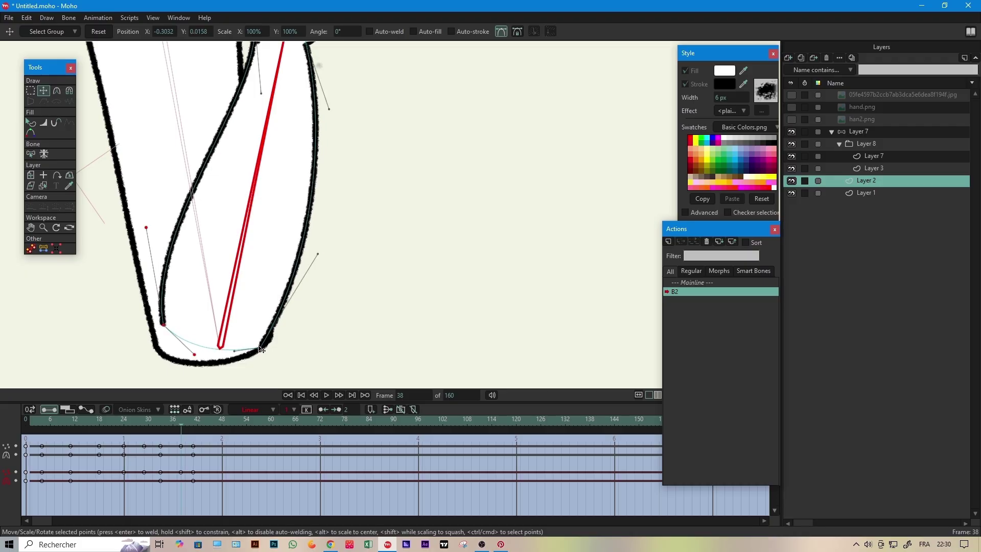
# Step: Key all of Layer 1's points at frame 38 and extend the outer elbow point's curve handles to round the upper arm
pyautogui.keyDown('alt'); pyautogui.rightClick(168, 348); pyautogui.keyUp('alt')
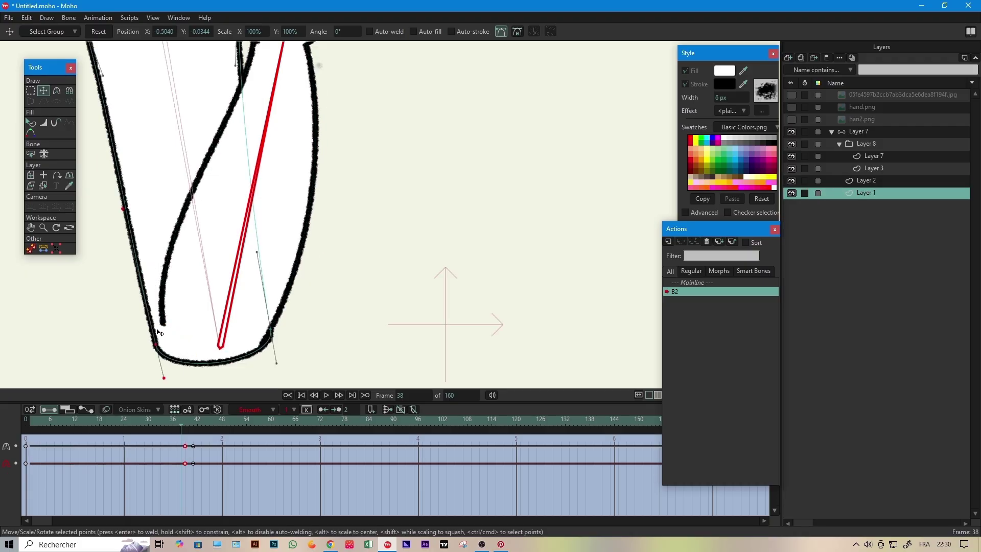
pyautogui.hotkey('ctrl', 'a')
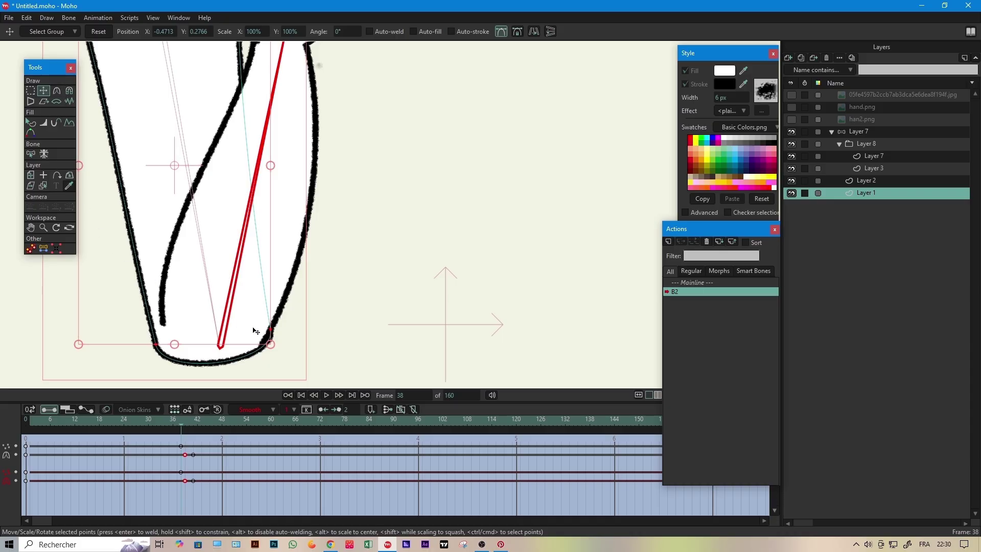
pyautogui.click(363, 333)
pyautogui.click(157, 346)
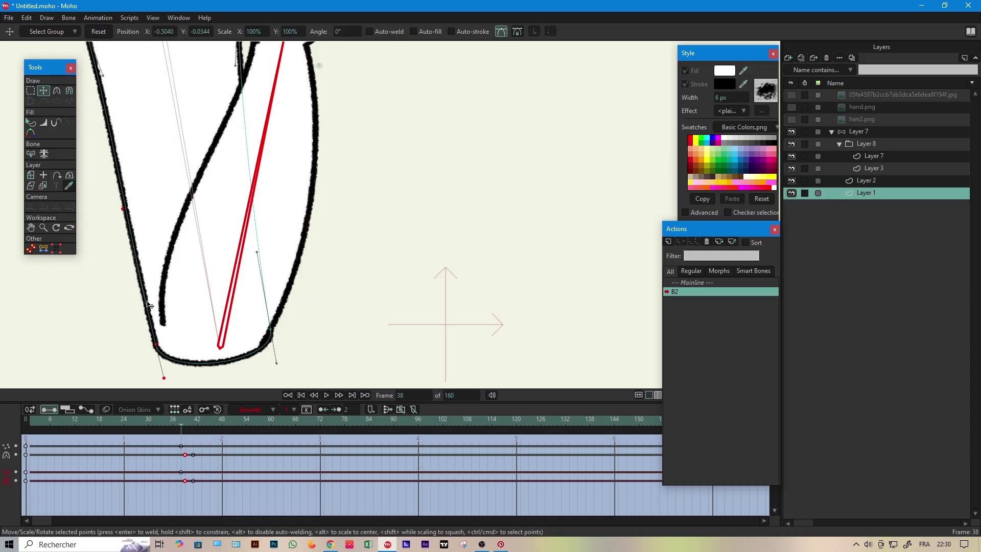
pyautogui.moveTo(125, 211)
pyautogui.mouseDown()
pyautogui.moveTo(103, 197)
pyautogui.moveTo(99, 218)
pyautogui.mouseUp()
pyautogui.moveTo(170, 376); pyautogui.dragTo(177, 386)
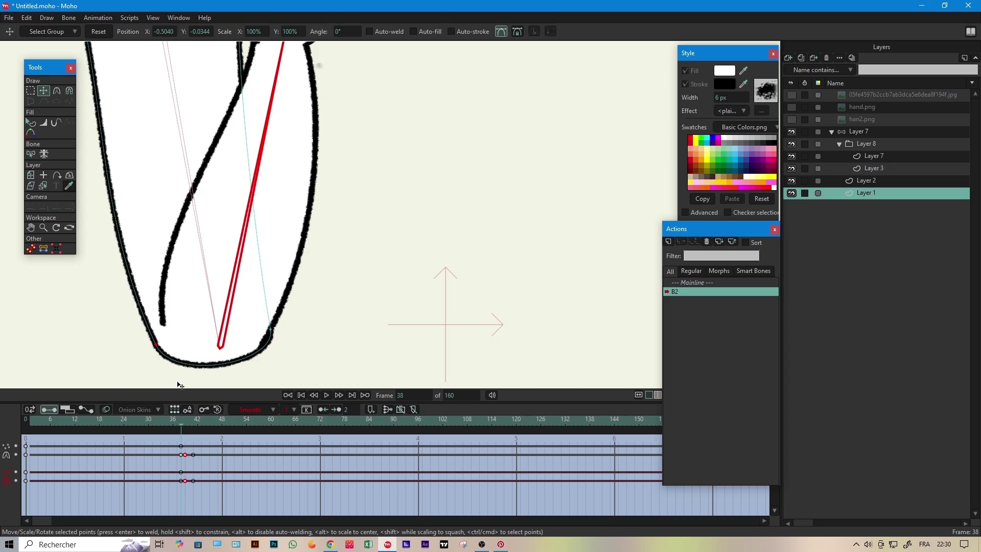
# Step: Select Layer 2 and nudge its elbow point onto Layer 1's outline at frame 38
pyautogui.keyDown('alt'); pyautogui.rightClick(275, 277); pyautogui.keyUp('alt')
pyautogui.moveTo(261, 348); pyautogui.dragTo(267, 344)
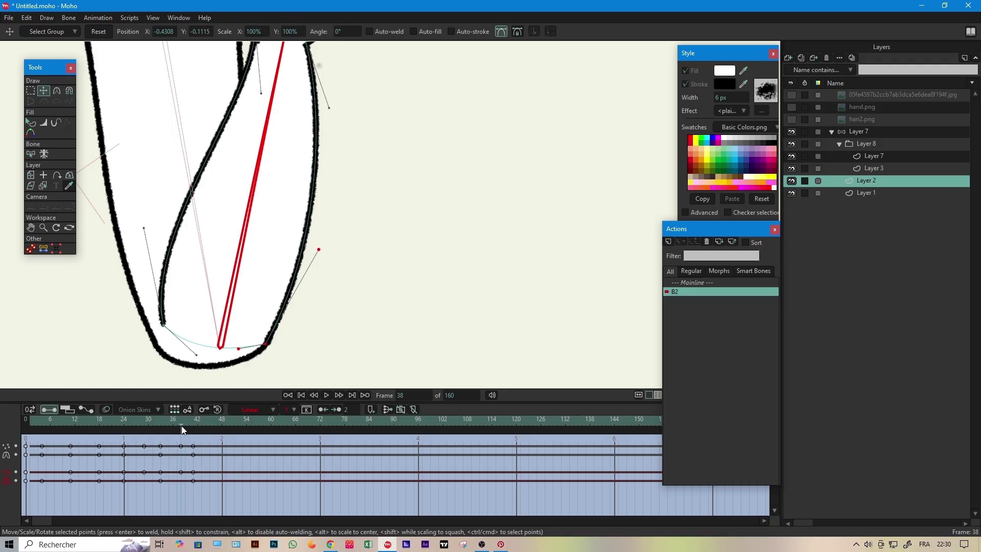
pyautogui.moveTo(182, 425); pyautogui.dragTo(122, 442)
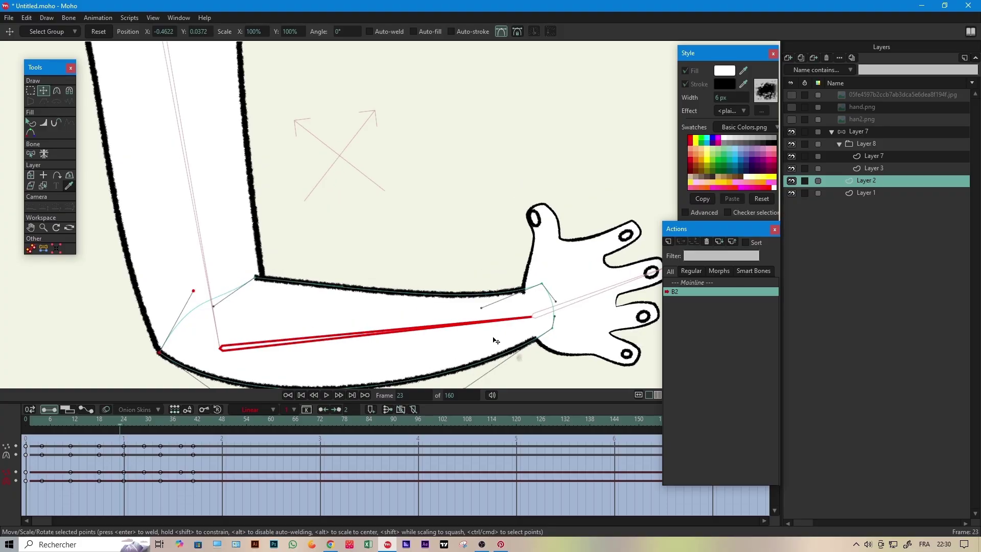
# Step: Copy Layer 1's keyframes from frame 0 and paste them at frame 34
pyautogui.click(869, 194)
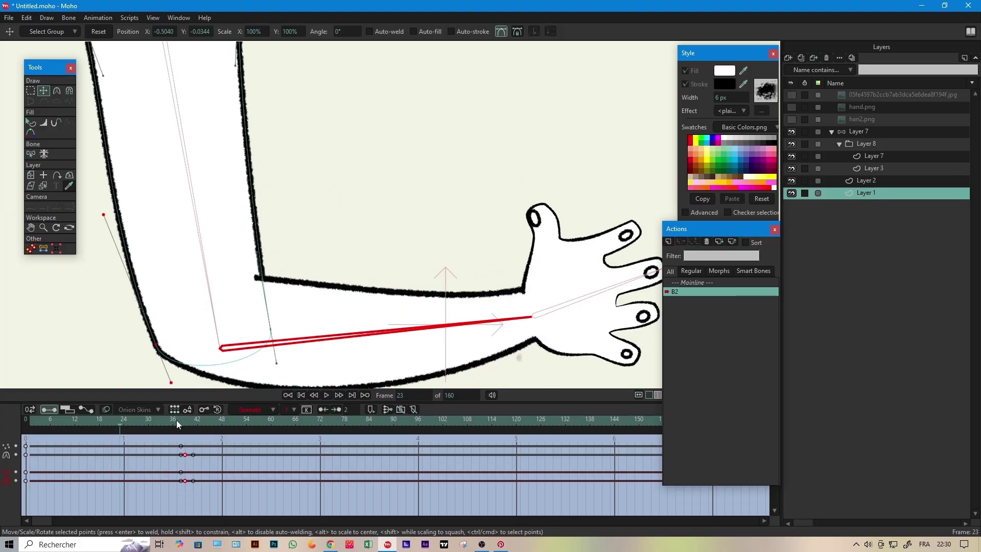
pyautogui.moveTo(125, 422); pyautogui.dragTo(165, 433)
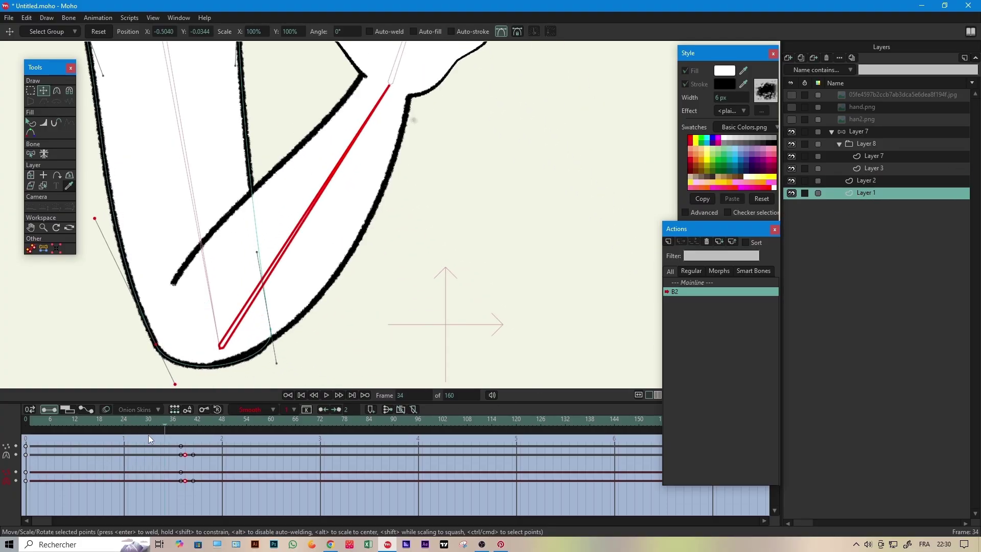
pyautogui.moveTo(46, 442); pyautogui.dragTo(26, 490)
pyautogui.hotkey('ctrl', 'v')
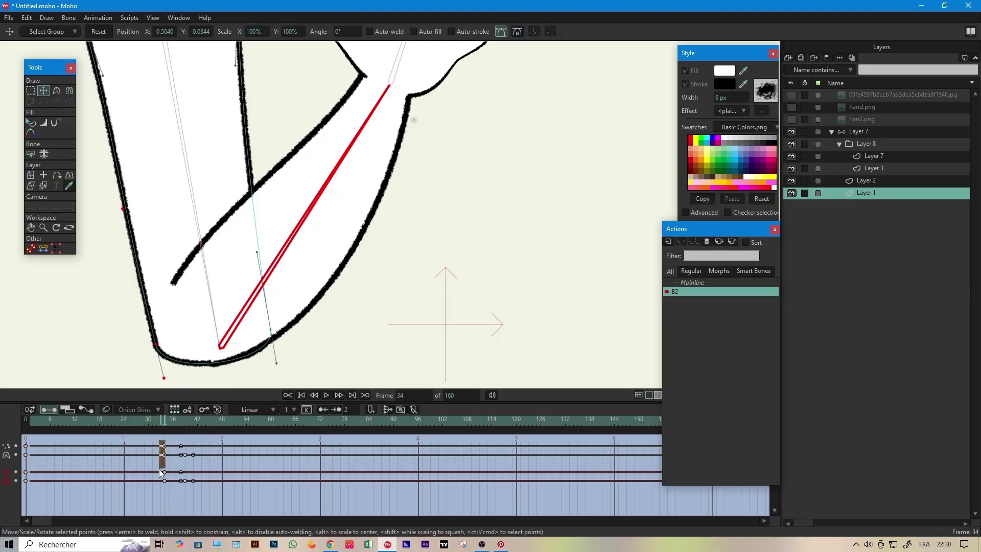
# Step: Delete Layer 1's curvature keyframes at frame 39 and check the bend back to frame 34
pyautogui.click(156, 493)
pyautogui.click(156, 427)
pyautogui.moveTo(157, 427); pyautogui.dragTo(186, 490)
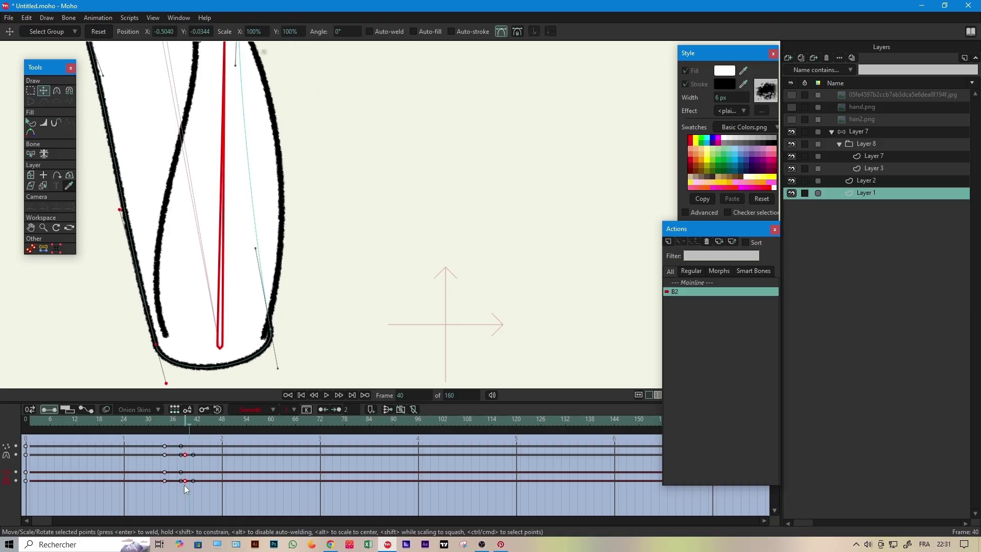
pyautogui.press('Delete')
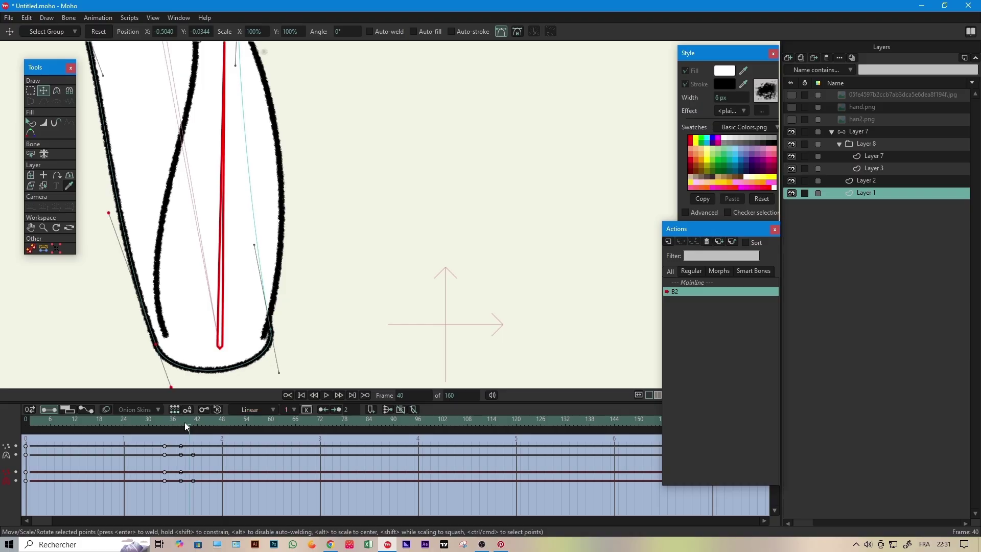
pyautogui.moveTo(186, 426); pyautogui.dragTo(167, 438)
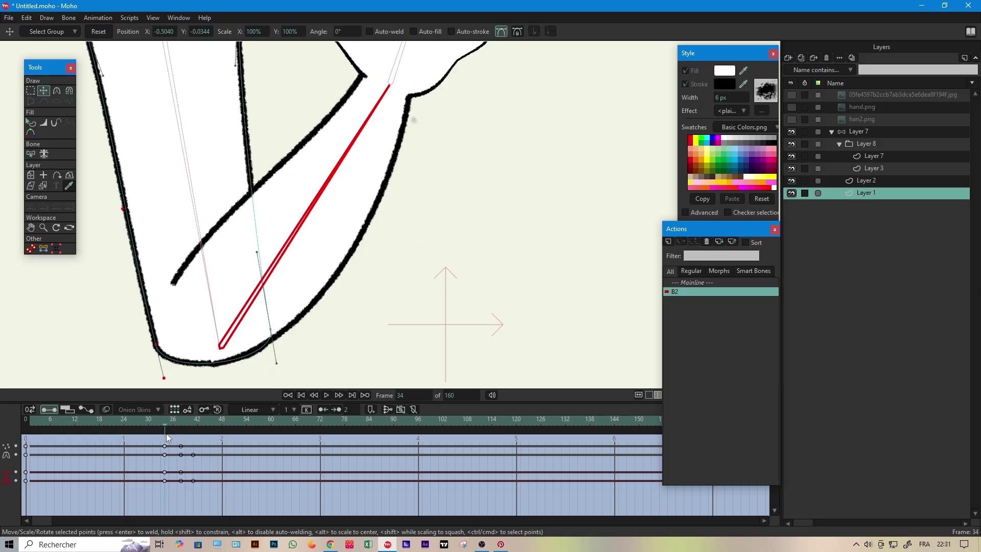
# Step: Select Layer 2 and move both of its elbow points outward at frame 39 to meet Layer 1's outline
pyautogui.click(867, 182)
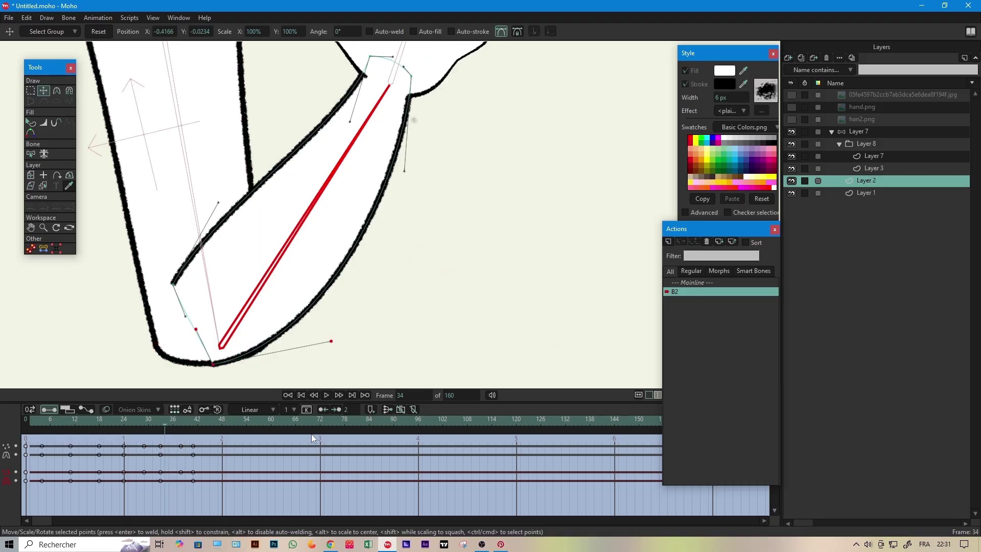
pyautogui.moveTo(172, 423); pyautogui.dragTo(185, 440)
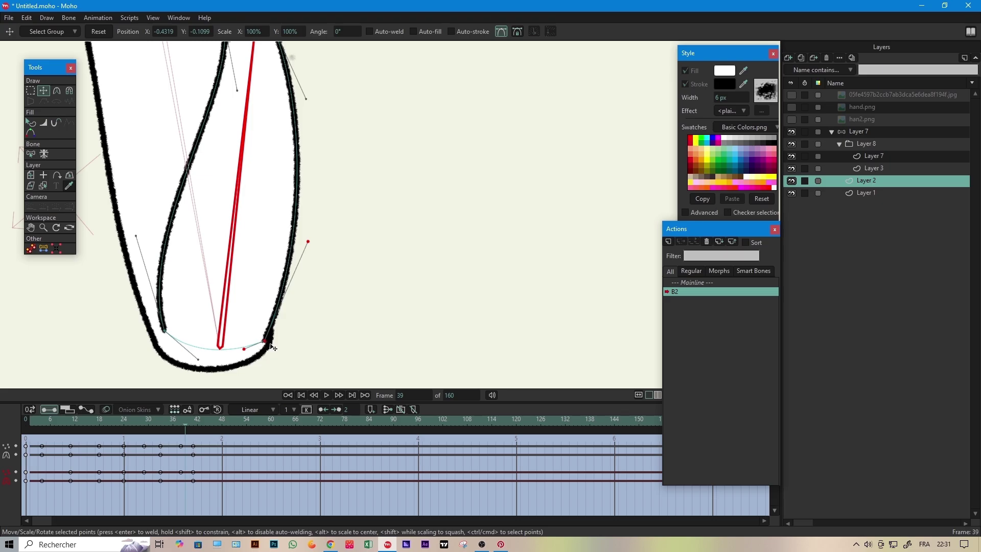
pyautogui.moveTo(270, 346); pyautogui.dragTo(272, 340)
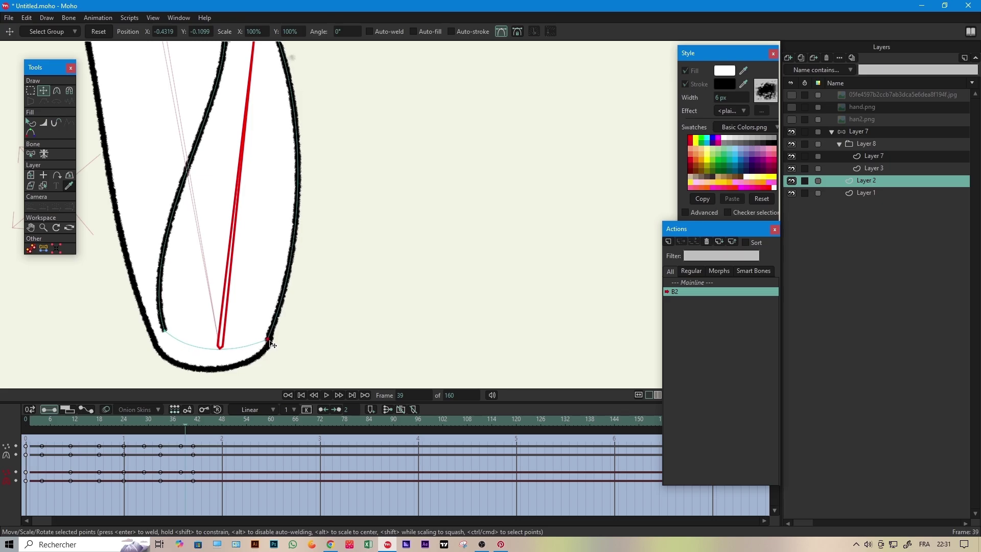
pyautogui.click(163, 331)
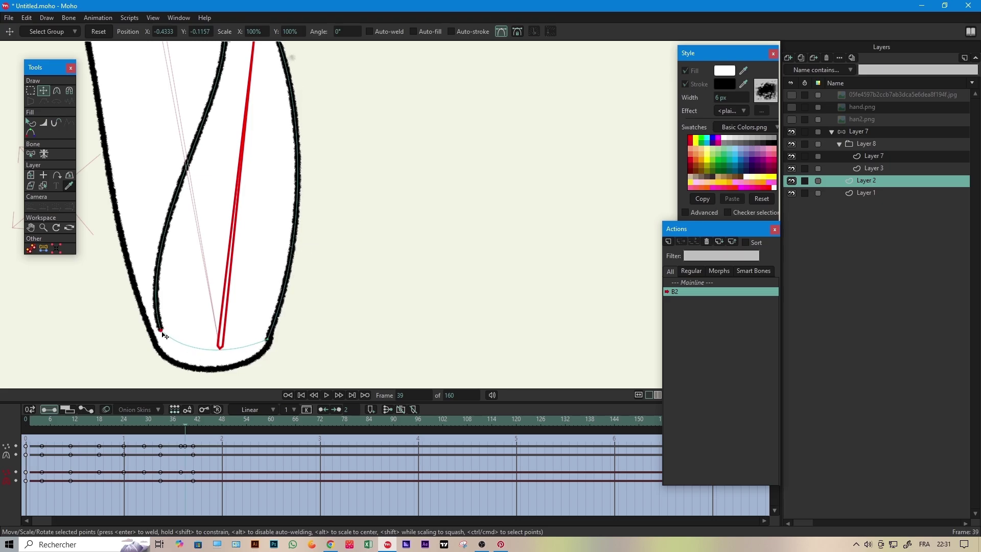
# Step: At frame 42, move both of Layer 2's elbow points closer to Layer 1's outline
pyautogui.click(189, 422)
pyautogui.click(193, 423)
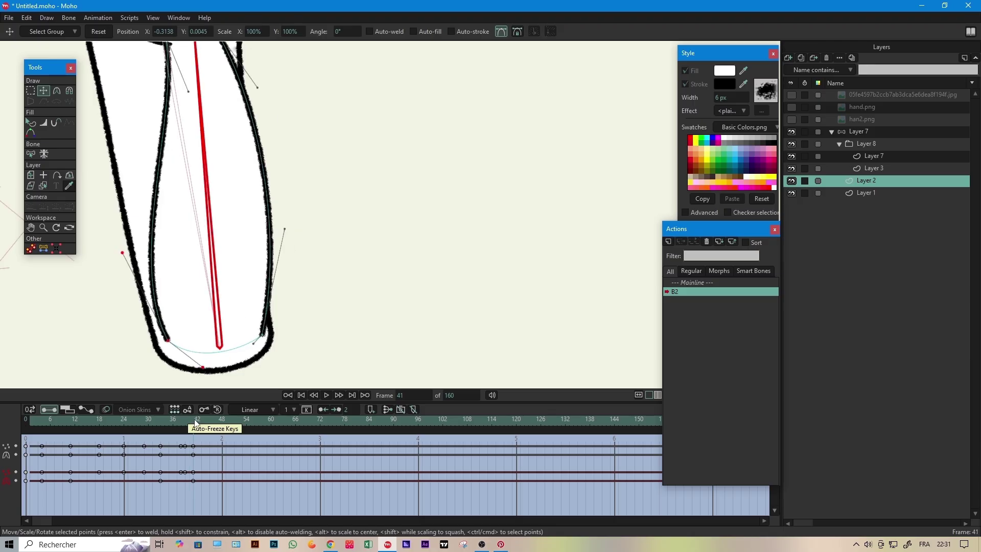
pyautogui.click(197, 422)
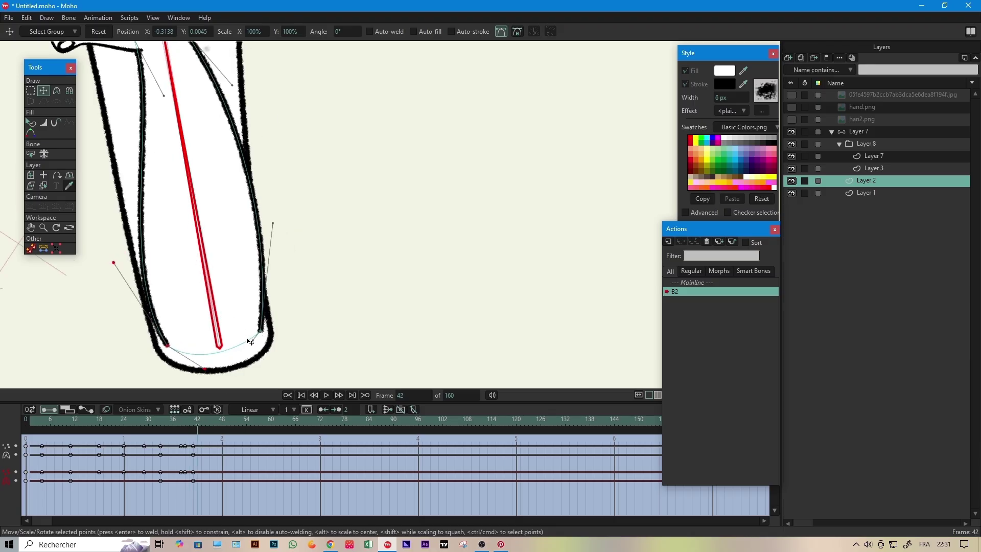
pyautogui.moveTo(266, 336); pyautogui.dragTo(266, 335)
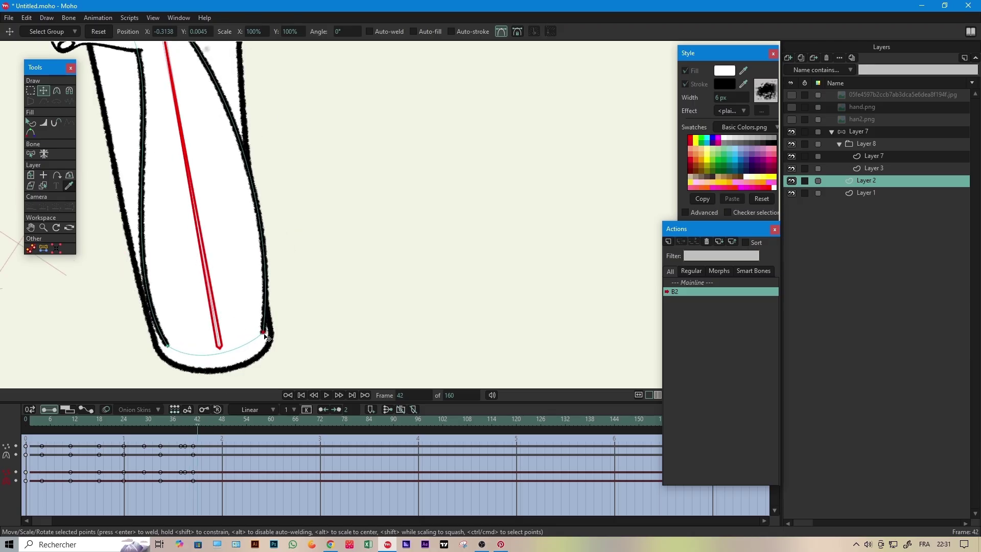
pyautogui.click(169, 349)
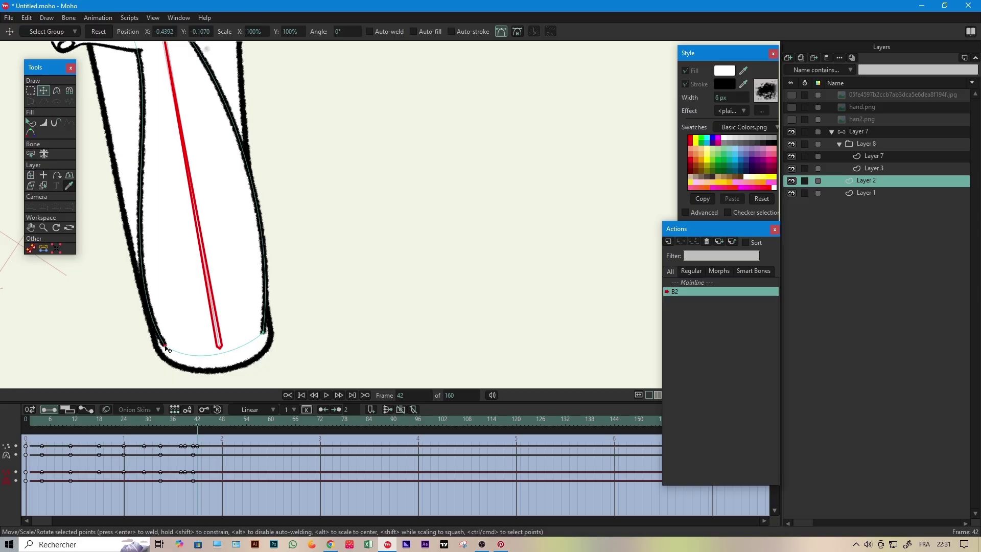
# Step: At frame 46, move both of Layer 2's elbow points slightly to align the forearm with Layer 1's outline
pyautogui.click(201, 420)
pyautogui.moveTo(202, 419); pyautogui.dragTo(216, 420)
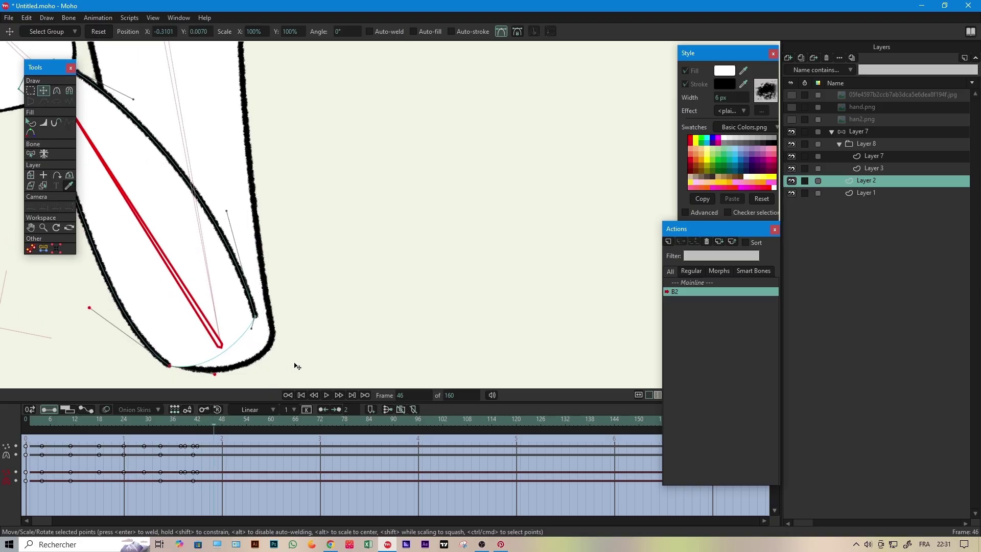
pyautogui.moveTo(294, 366); pyautogui.dragTo(323, 292)
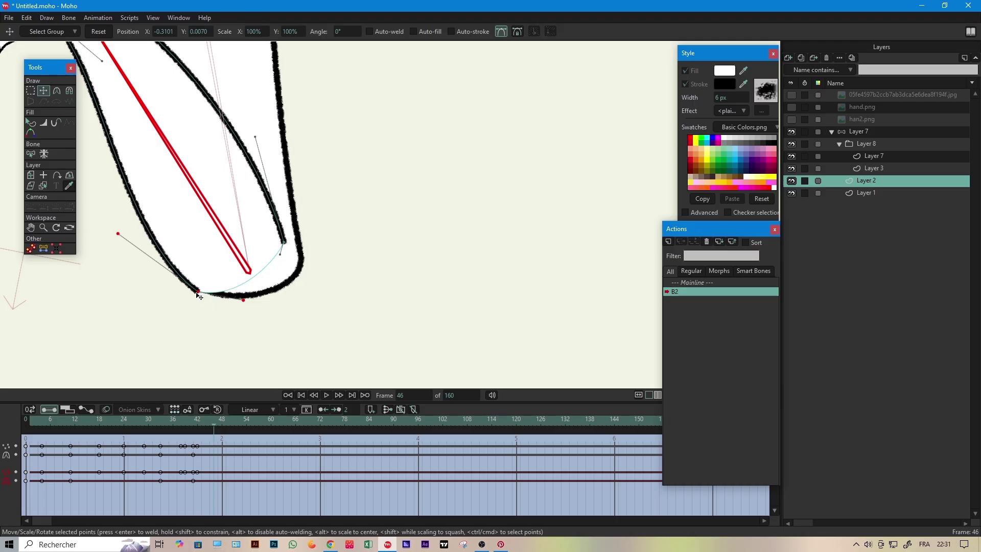
pyautogui.moveTo(199, 296); pyautogui.dragTo(204, 292)
pyautogui.click(285, 243)
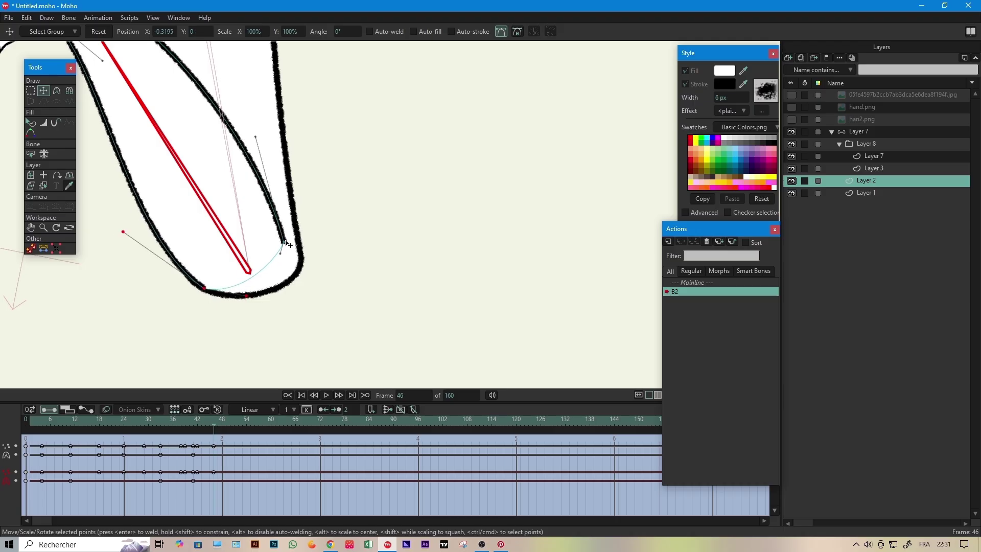
pyautogui.moveTo(285, 243); pyautogui.dragTo(284, 221)
# Step: Swing the inner curve handles of Layer 2's two elbow points into the forearm at frame 46
pyautogui.scroll(2, 175, 327)
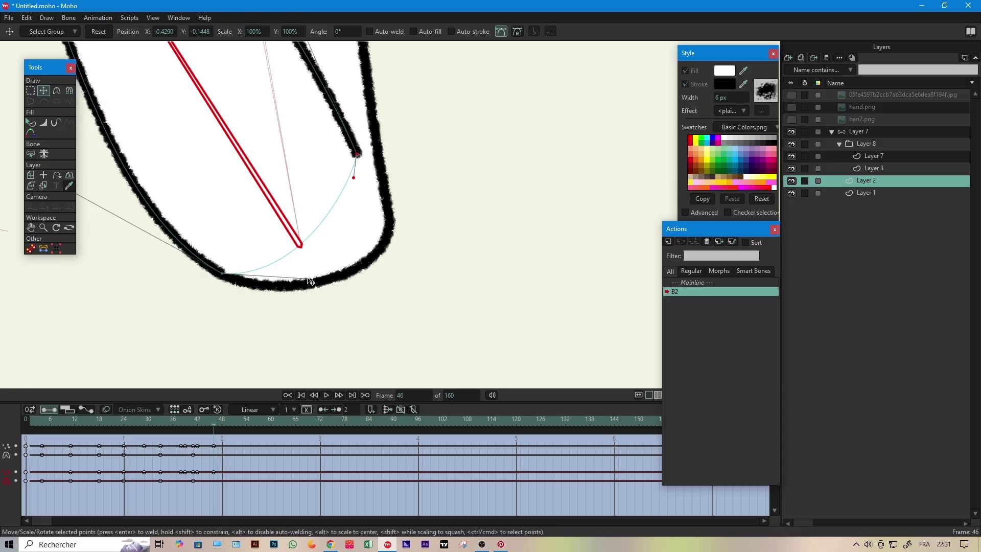
pyautogui.moveTo(309, 280); pyautogui.dragTo(288, 240)
pyautogui.click(357, 162)
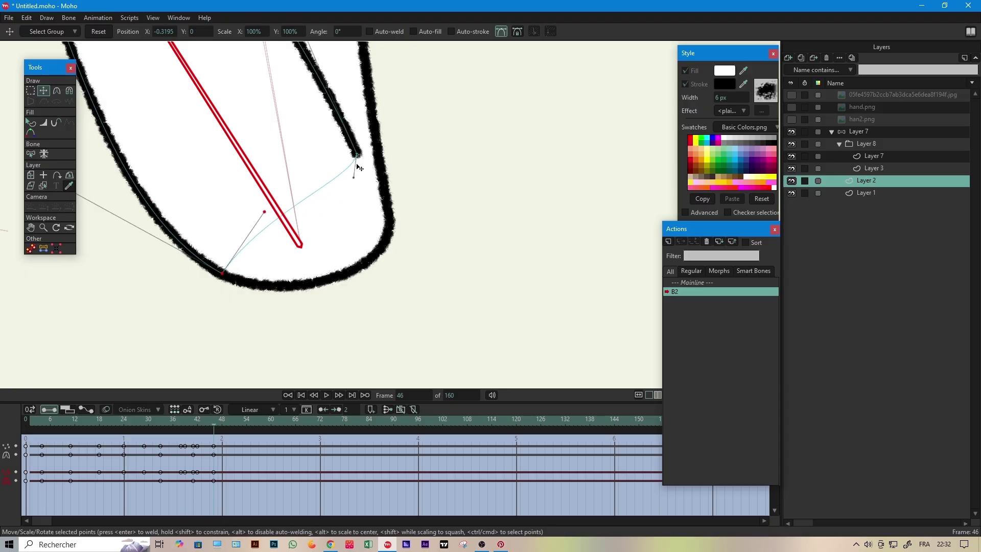
pyautogui.moveTo(357, 180); pyautogui.dragTo(358, 153)
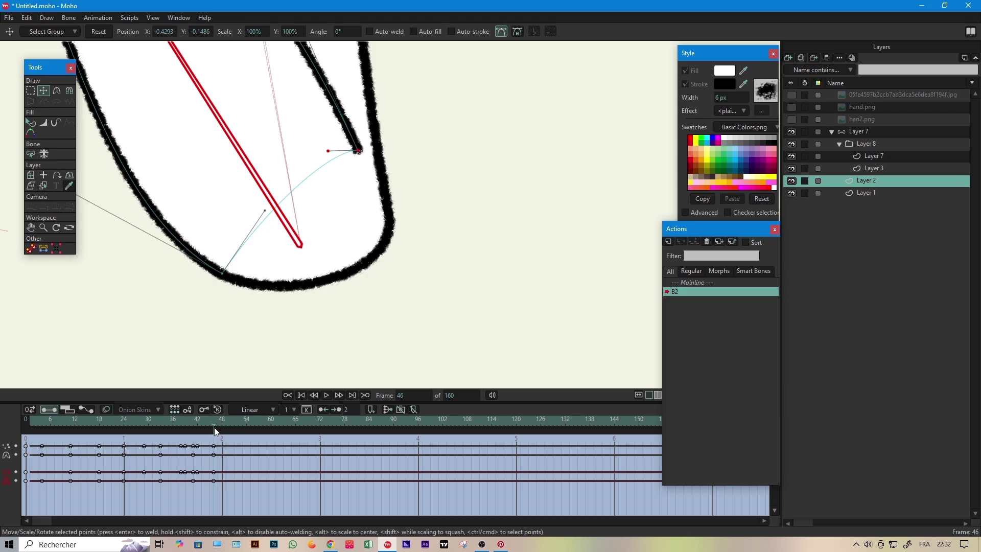
# Step: At frame 48, move Layer 2's outer elbow point onto Layer 1's outline and adjust its inner elbow point
pyautogui.moveTo(214, 427); pyautogui.dragTo(222, 429)
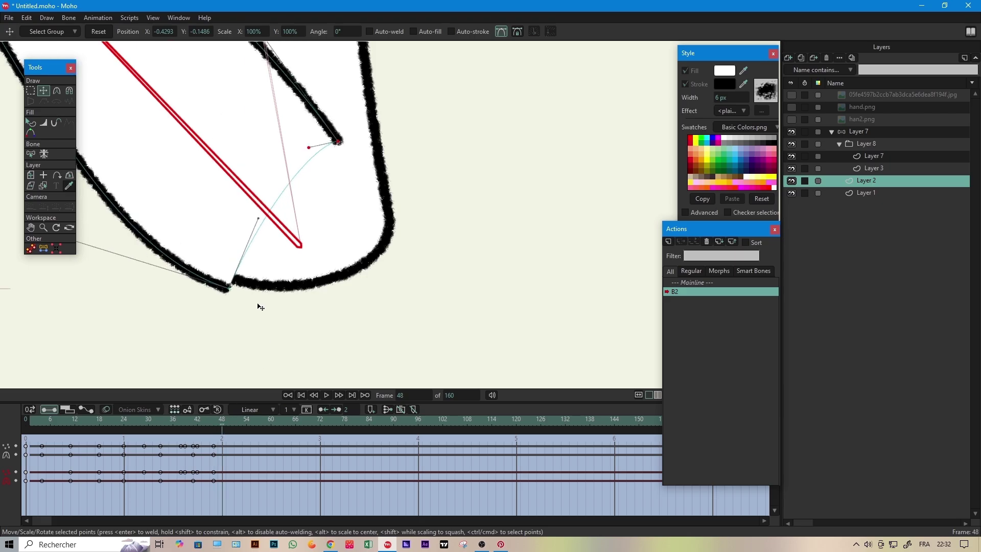
pyautogui.moveTo(228, 289); pyautogui.dragTo(241, 282)
pyautogui.moveTo(339, 142); pyautogui.dragTo(234, 259)
pyautogui.scroll(-3, 195, 133)
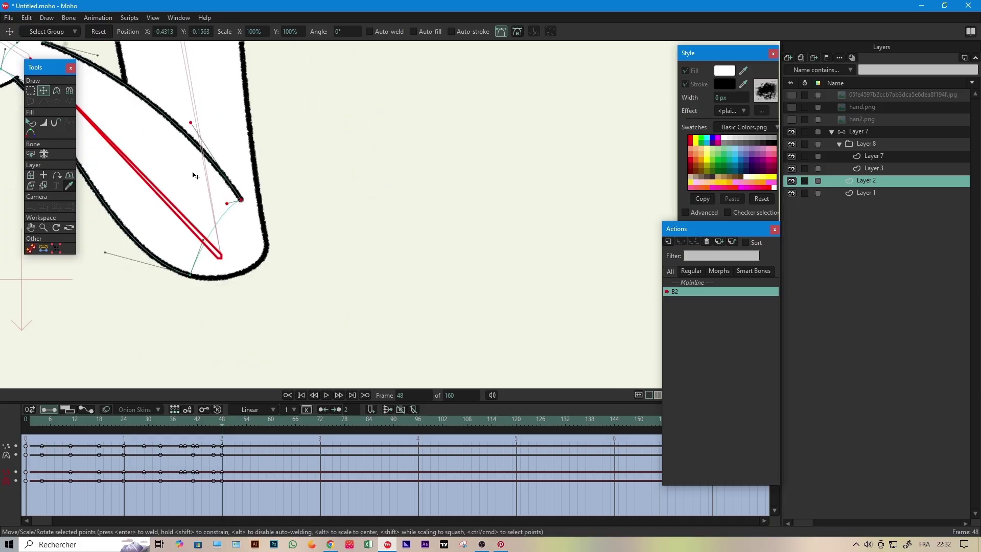
pyautogui.scroll(-1, 200, 184)
pyautogui.scroll(-1, 215, 245)
# Step: At frame 56, move Layer 2's outer elbow point onto Layer 1's elbow curve and raise its inner elbow point
pyautogui.moveTo(233, 428)
pyautogui.mouseDown()
pyautogui.moveTo(279, 433)
pyautogui.moveTo(256, 433)
pyautogui.mouseUp()
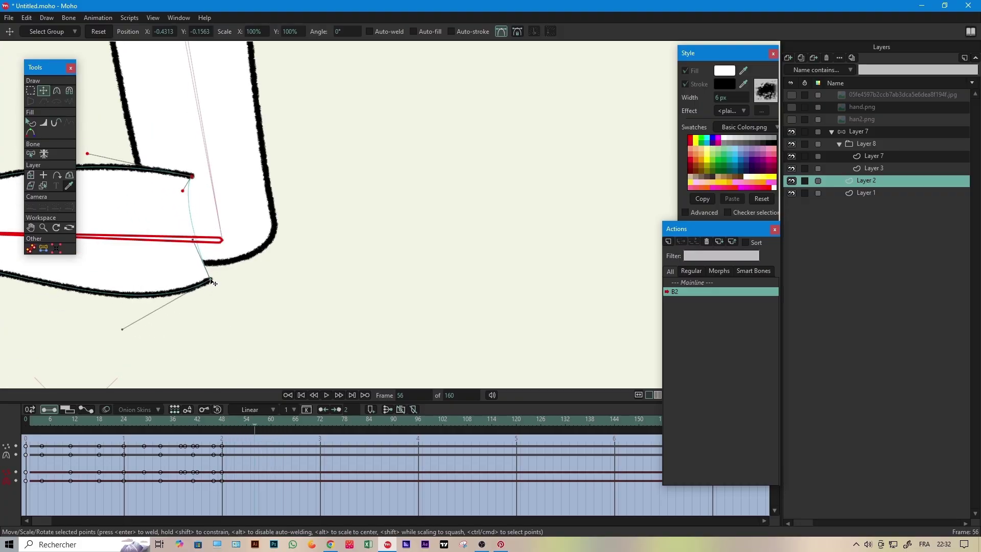
pyautogui.moveTo(213, 283)
pyautogui.mouseDown()
pyautogui.moveTo(271, 247)
pyautogui.moveTo(228, 244)
pyautogui.moveTo(259, 246)
pyautogui.mouseUp()
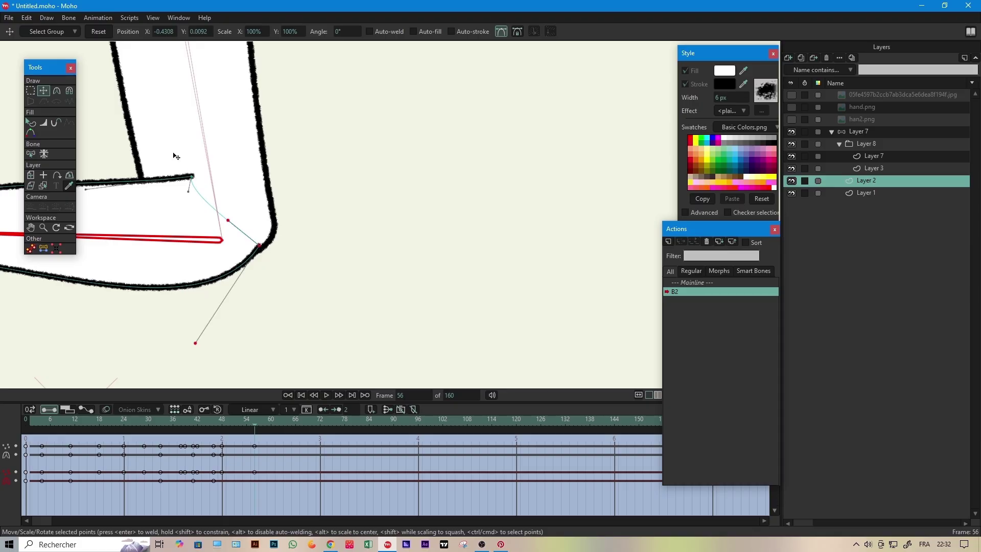
pyautogui.moveTo(192, 177); pyautogui.dragTo(191, 153)
pyautogui.scroll(-3, 165, 183)
pyautogui.moveTo(183, 196); pyautogui.dragTo(331, 240)
pyautogui.scroll(1, 332, 241)
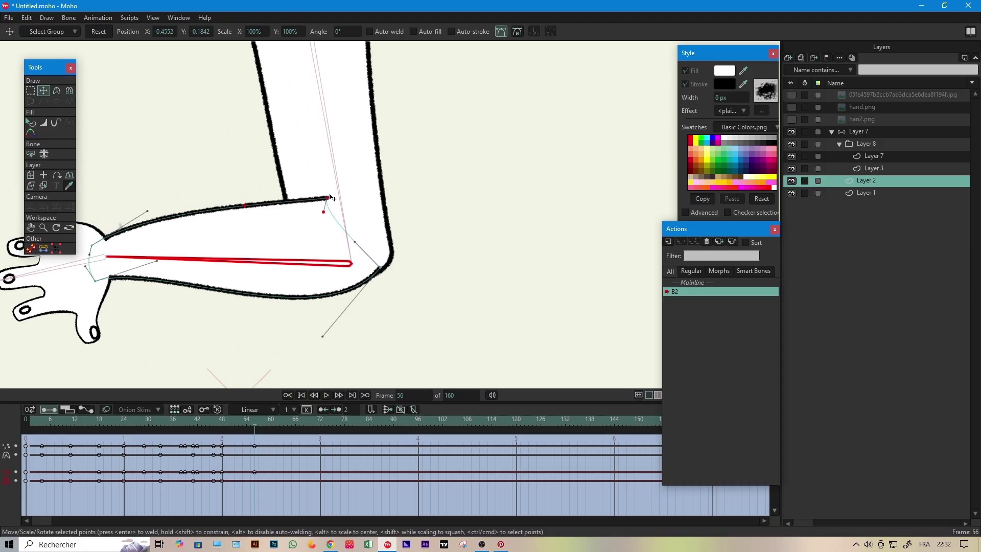
pyautogui.moveTo(328, 198); pyautogui.dragTo(328, 196)
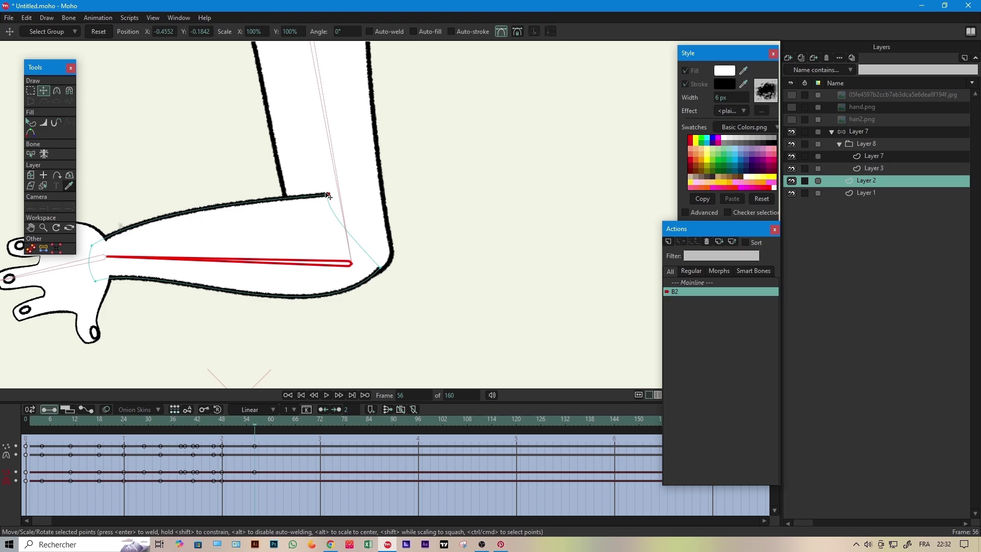
# Step: Refine Layer 2 at frame 56 by pulling its inner elbow point back toward the crease and shortening the outer point's curve handle
pyautogui.scroll(2, 458, 280)
pyautogui.click(316, 267)
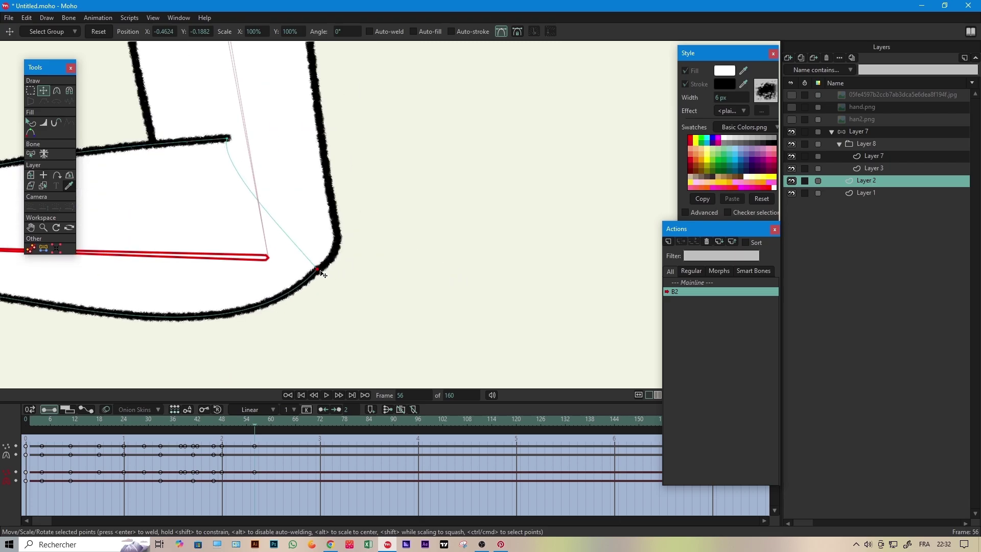
pyautogui.moveTo(221, 162); pyautogui.dragTo(183, 142)
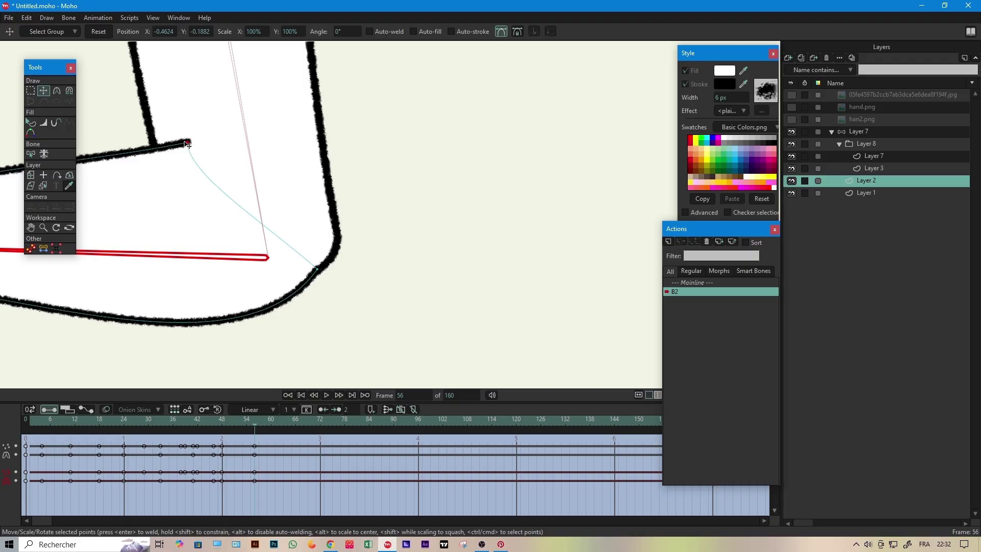
pyautogui.scroll(-3, 278, 274)
pyautogui.moveTo(293, 311); pyautogui.dragTo(361, 290)
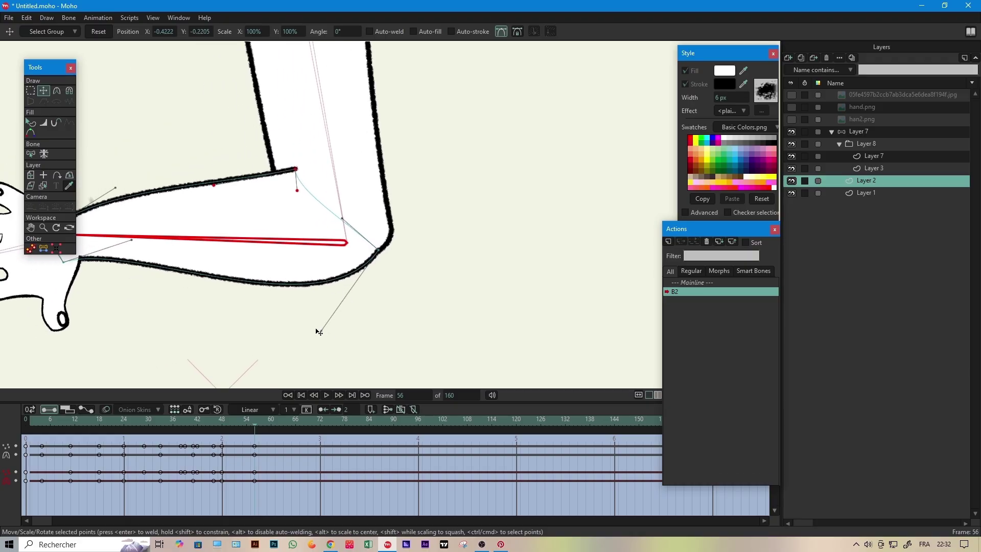
pyautogui.moveTo(319, 332); pyautogui.dragTo(301, 308)
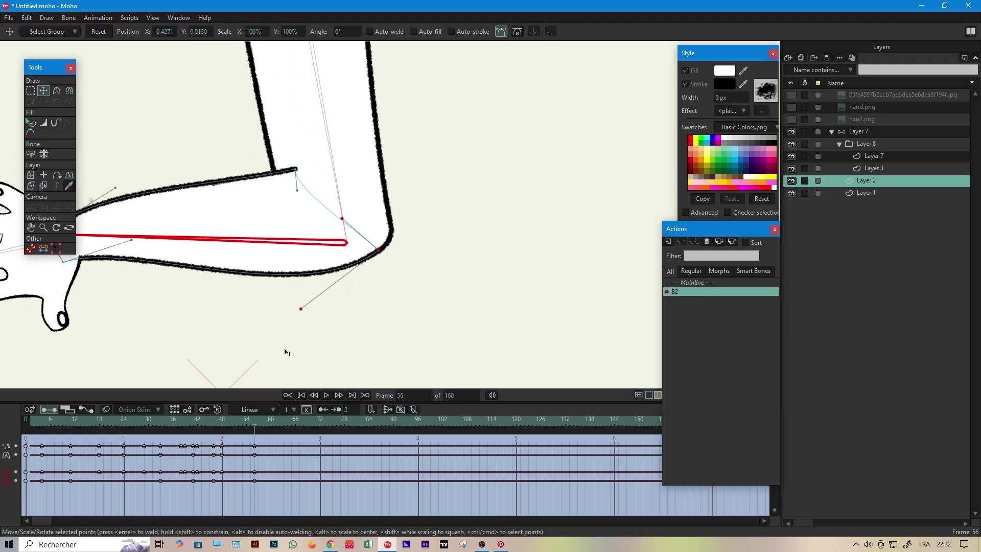
pyautogui.moveTo(295, 170); pyautogui.dragTo(302, 167)
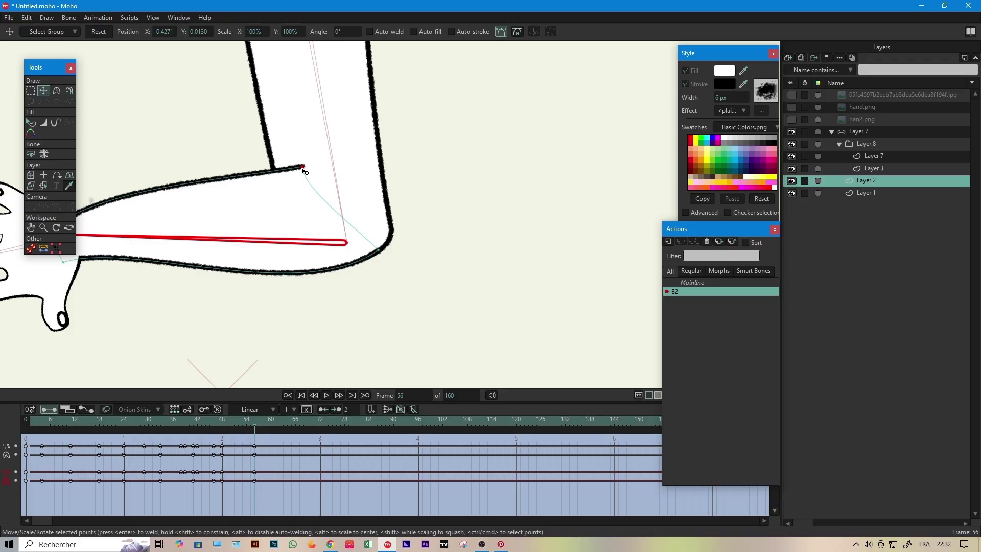
# Step: At frame 52, move Layer 2's outer elbow point onto Layer 1's outline and shift its inner point toward the crease
pyautogui.moveTo(255, 420); pyautogui.dragTo(239, 429)
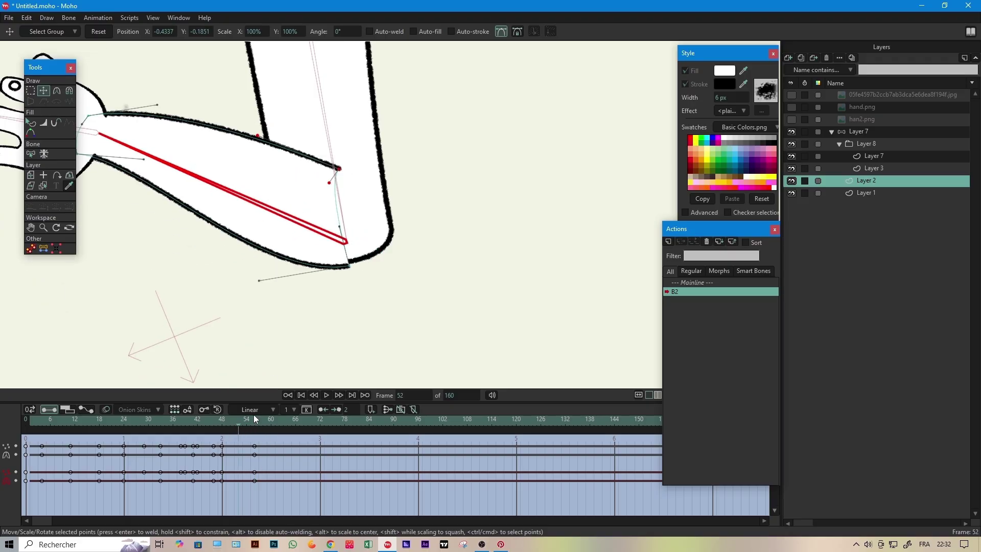
pyautogui.scroll(5, 331, 282)
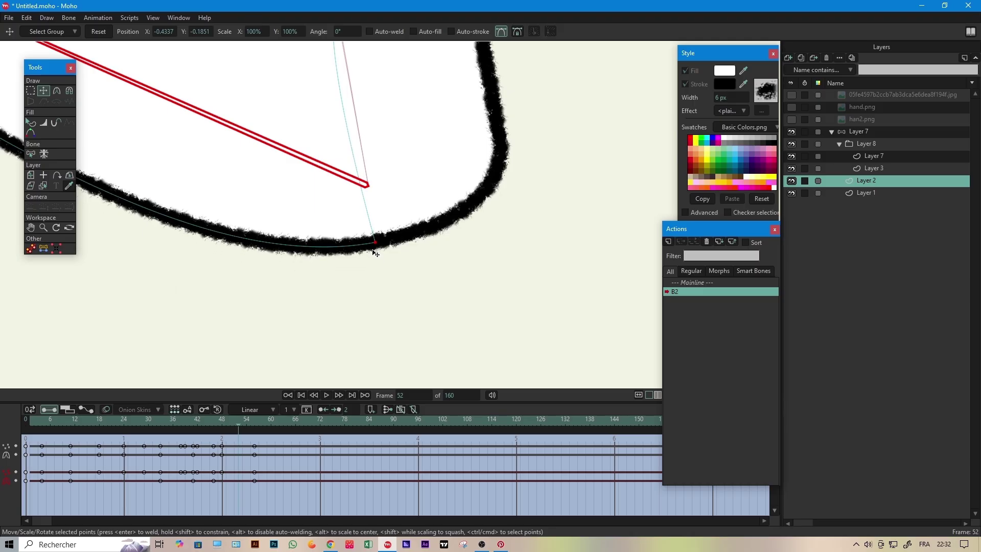
pyautogui.moveTo(372, 251); pyautogui.dragTo(375, 247)
pyautogui.scroll(-2, 374, 246)
pyautogui.moveTo(328, 136); pyautogui.dragTo(387, 318)
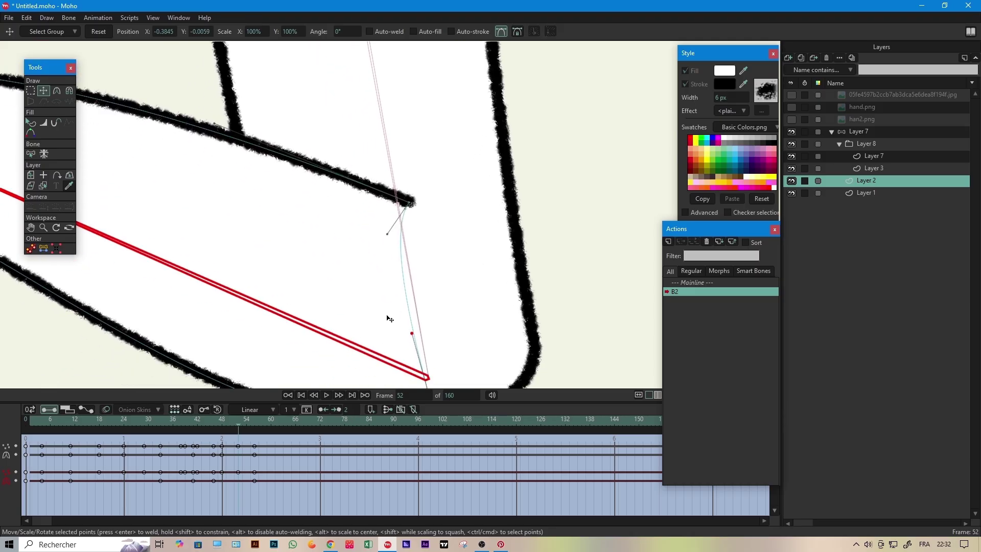
pyautogui.scroll(-4, 391, 316)
pyautogui.scroll(3, 393, 303)
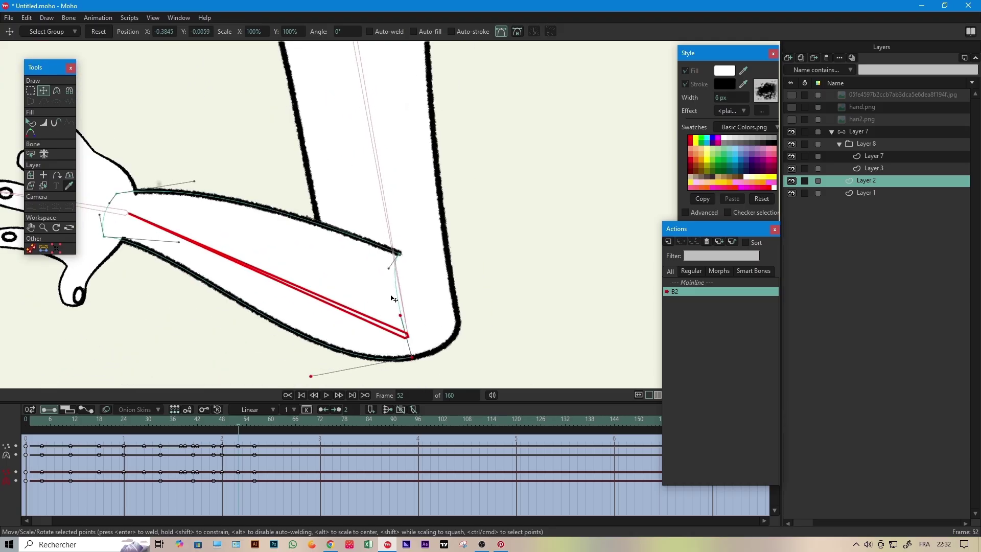
pyautogui.scroll(2, 391, 296)
pyautogui.moveTo(402, 233); pyautogui.dragTo(384, 227)
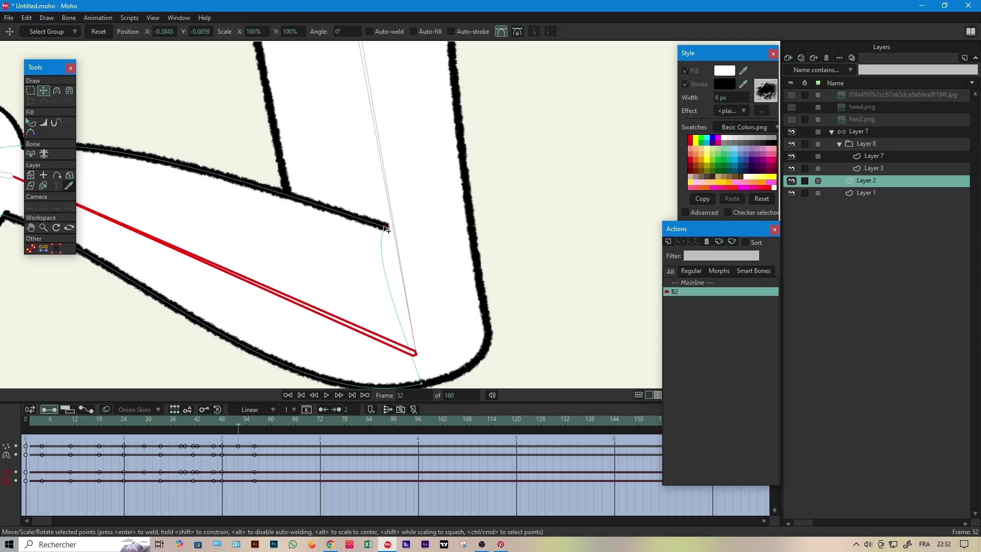
pyautogui.scroll(-2, 386, 230)
# Step: At frame 65, move both of Layer 2's elbow points onto the ends of Layer 1's outline
pyautogui.click(233, 424)
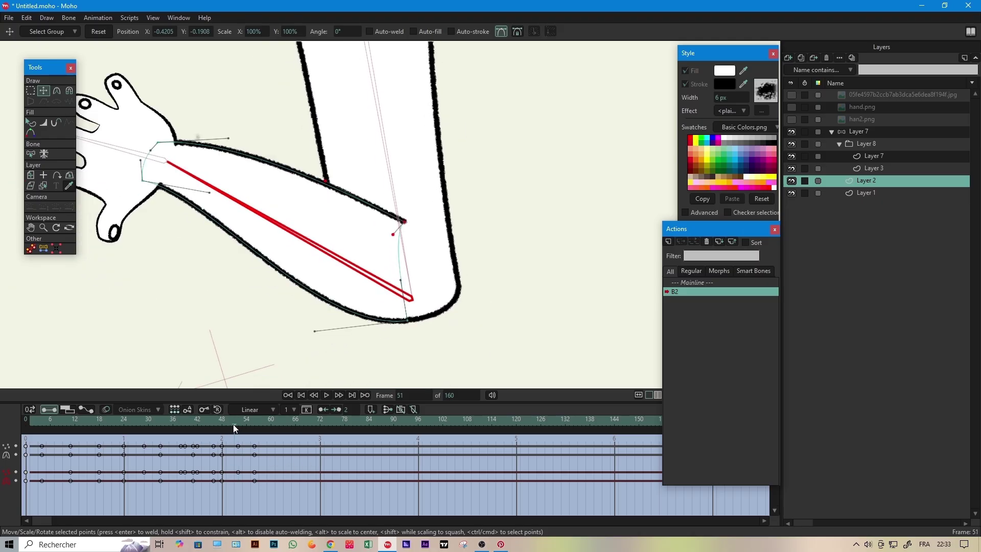
pyautogui.moveTo(233, 424); pyautogui.dragTo(293, 449)
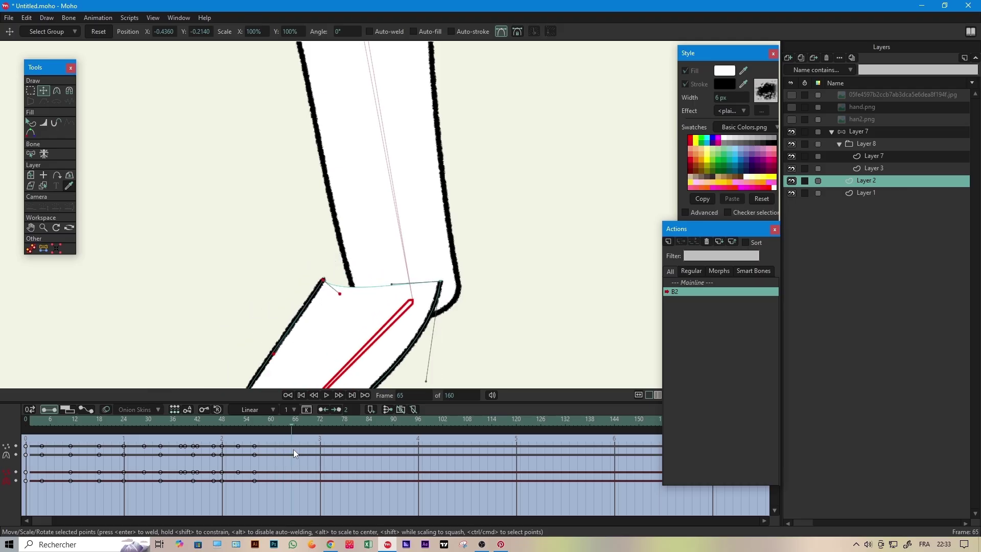
pyautogui.scroll(-4, 380, 338)
pyautogui.moveTo(397, 360); pyautogui.dragTo(412, 267)
pyautogui.scroll(3, 412, 266)
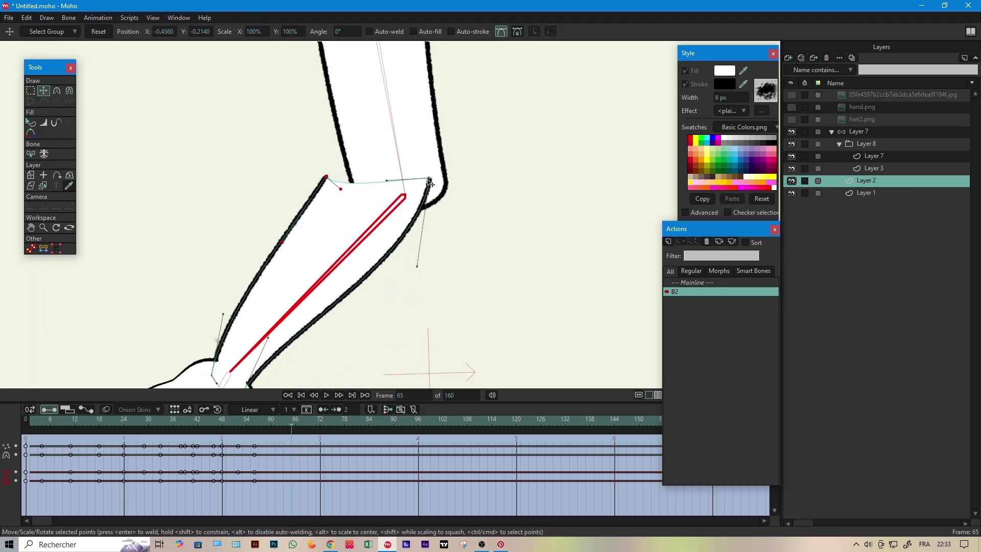
pyautogui.scroll(2, 428, 179)
pyautogui.moveTo(429, 179); pyautogui.dragTo(454, 192)
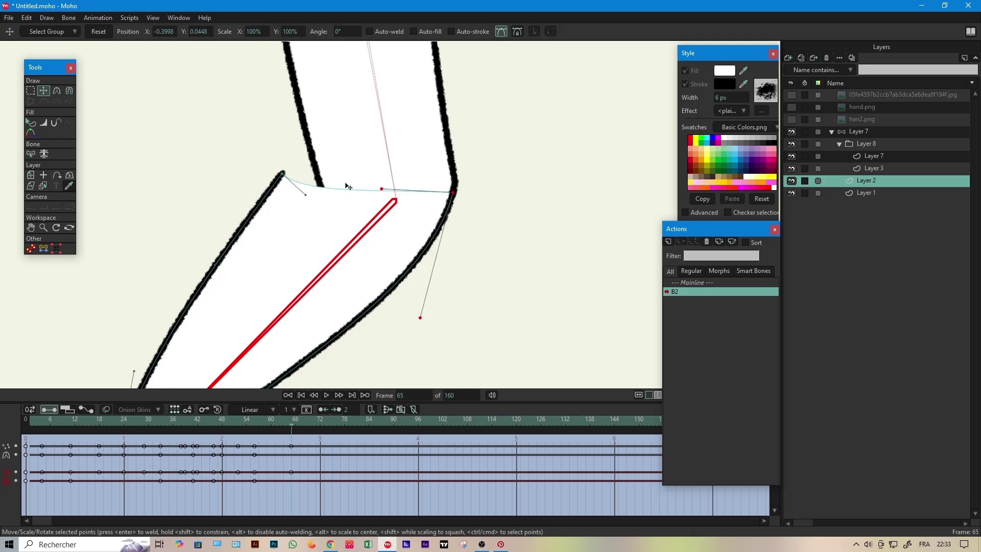
pyautogui.moveTo(286, 180); pyautogui.dragTo(325, 193)
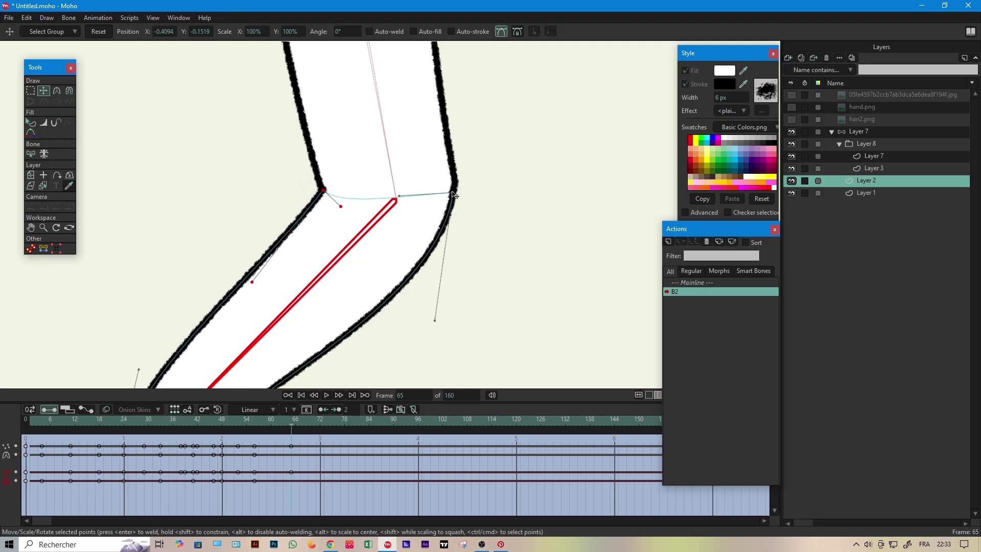
pyautogui.click(453, 192)
pyautogui.scroll(-2, 440, 201)
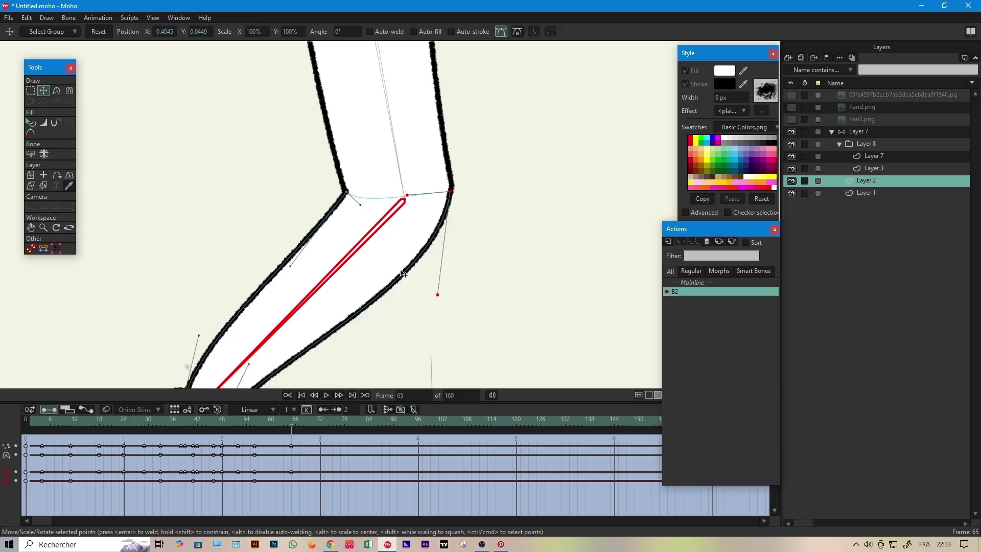
# Step: At frame 72, move both of Layer 2's elbow points to line up with Layer 1's outline
pyautogui.moveTo(294, 426); pyautogui.dragTo(320, 427)
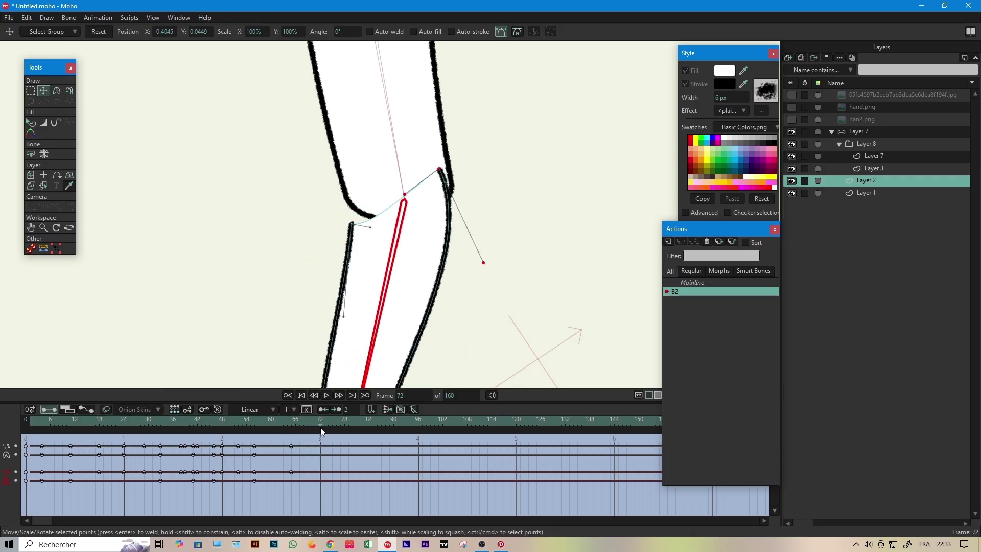
pyautogui.moveTo(437, 171); pyautogui.dragTo(445, 175)
pyautogui.moveTo(353, 224); pyautogui.dragTo(349, 196)
pyautogui.scroll(2, 434, 190)
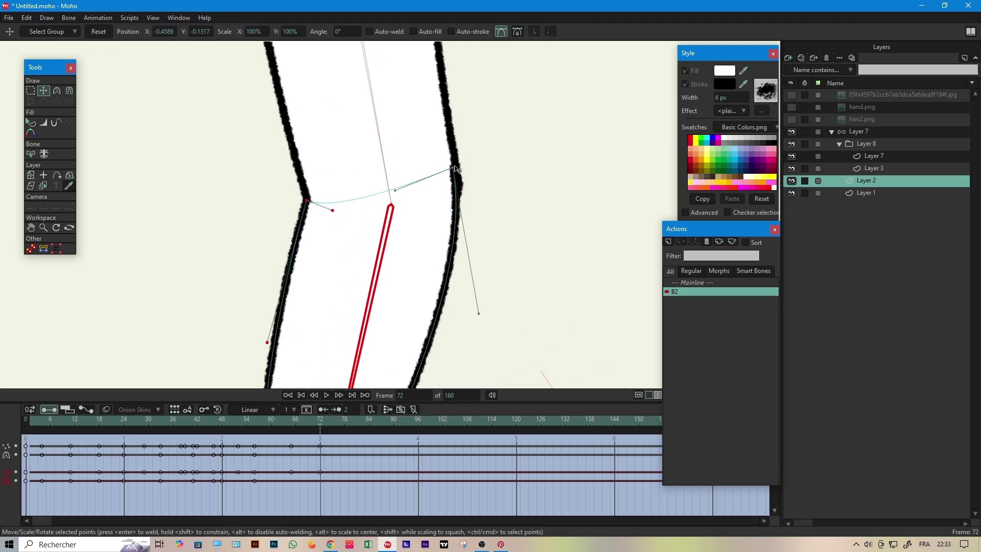
pyautogui.scroll(2, 309, 206)
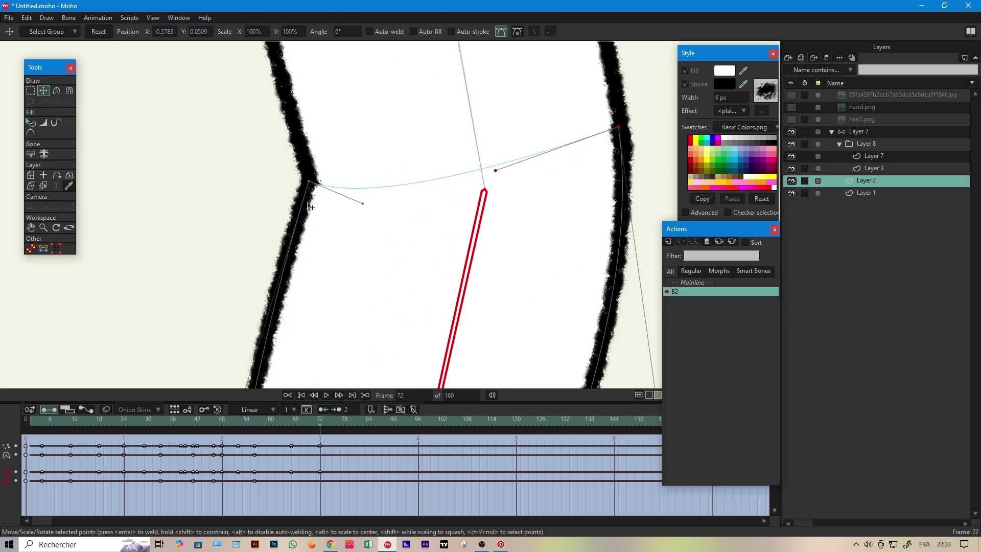
pyautogui.moveTo(310, 180); pyautogui.dragTo(315, 184)
pyautogui.scroll(-3, 310, 195)
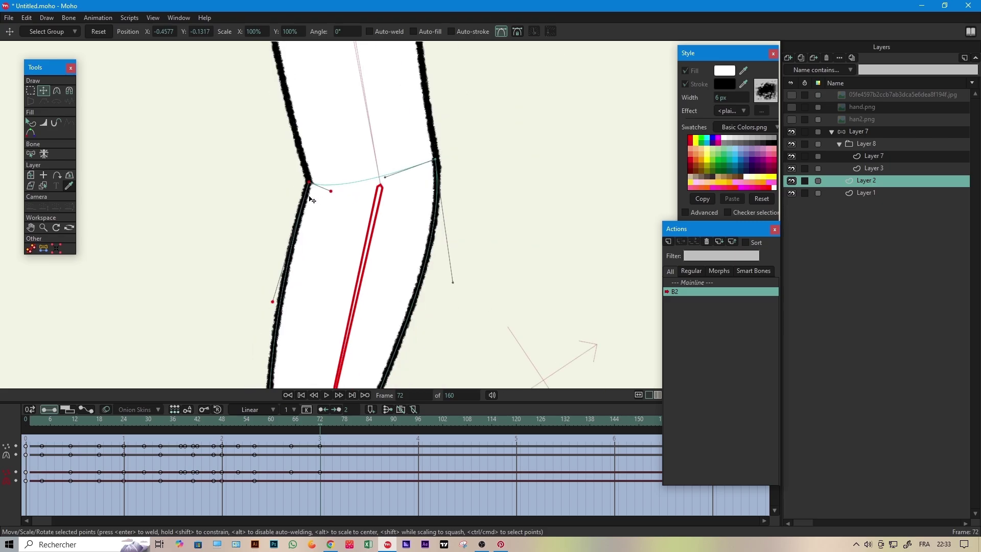
# Step: At frame 72, raise both of Layer 2's elbow points and angle the outer point's lower curve handle outward
pyautogui.scroll(-2, 326, 240)
pyautogui.scroll(-3, 328, 243)
pyautogui.scroll(2, 344, 248)
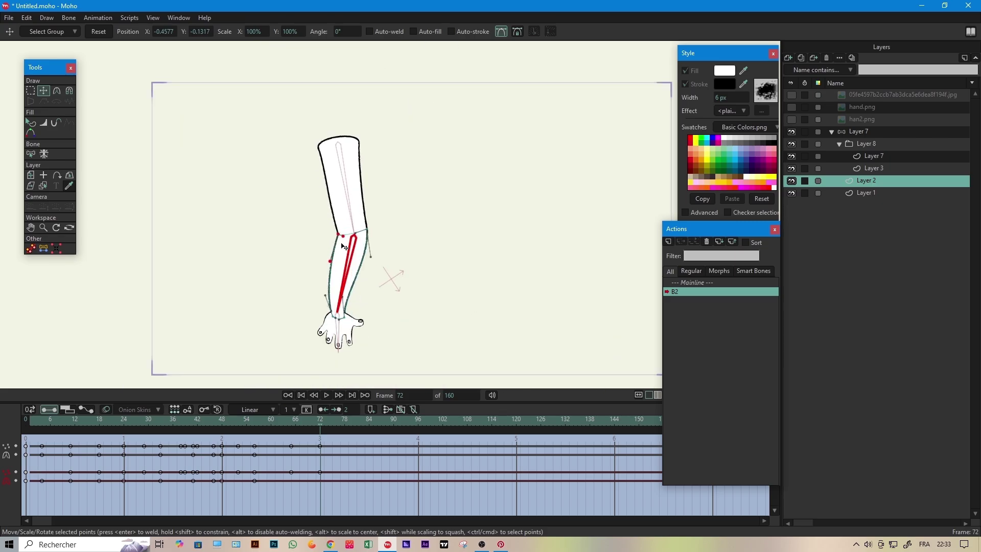
pyautogui.scroll(2, 344, 247)
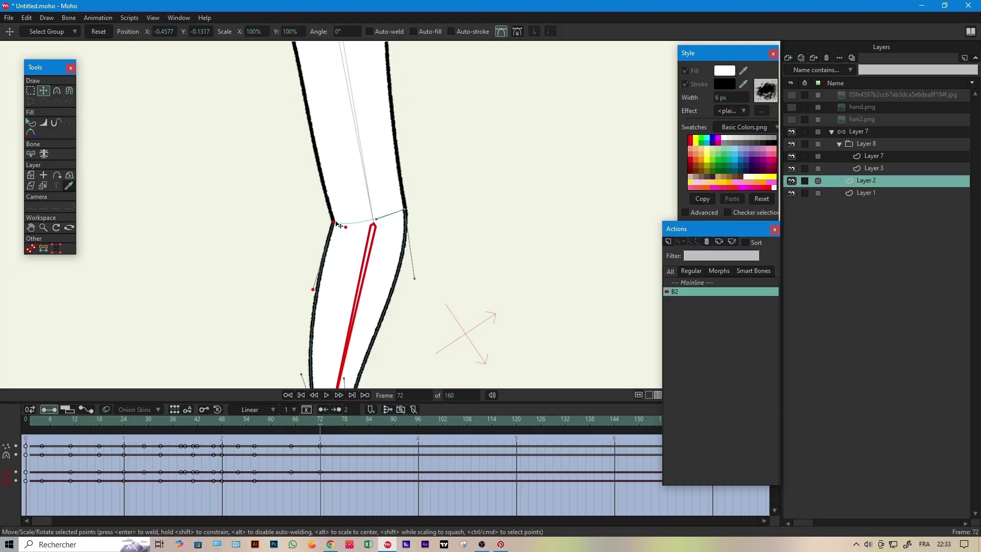
pyautogui.moveTo(337, 225); pyautogui.dragTo(340, 217)
pyautogui.click(404, 211)
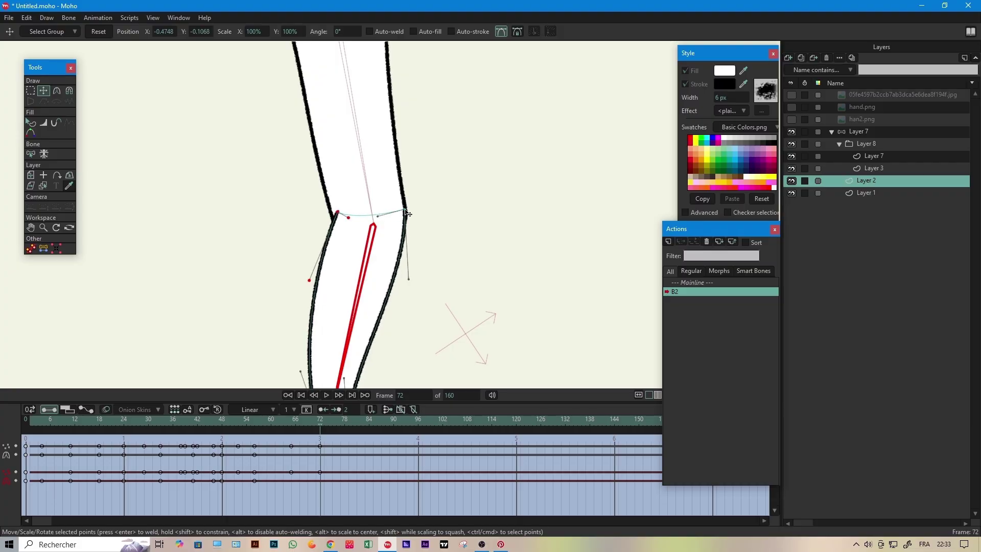
pyautogui.moveTo(408, 279); pyautogui.dragTo(421, 284)
pyautogui.moveTo(401, 206); pyautogui.dragTo(401, 202)
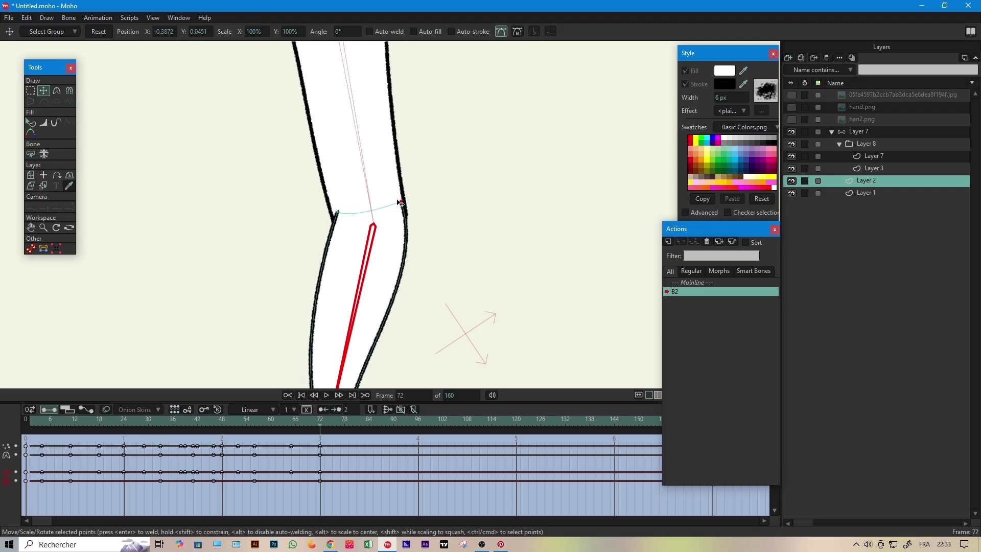
pyautogui.click(337, 212)
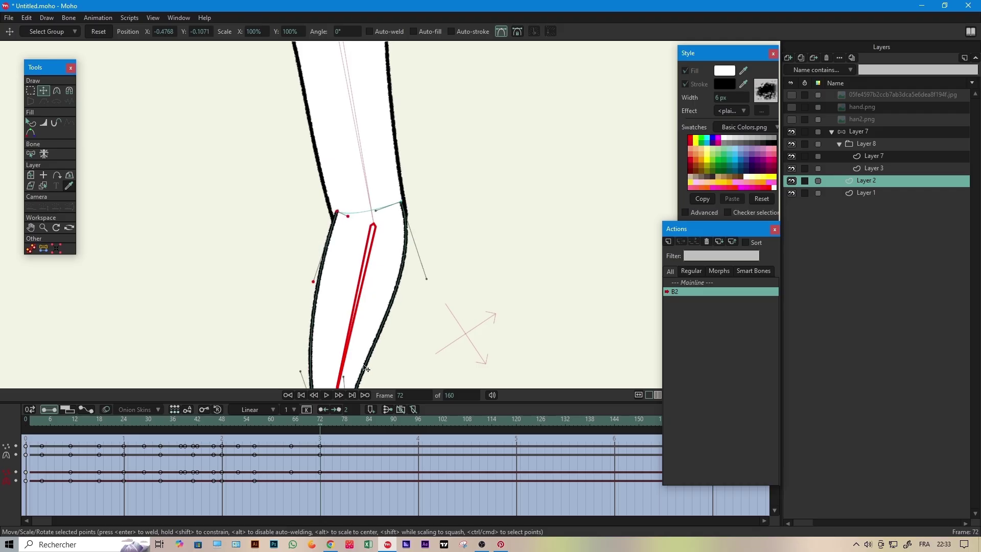
# Step: Copy Layer 2's initial keyframes at frame 0 and paste them at frame 96
pyautogui.moveTo(332, 419); pyautogui.dragTo(419, 443)
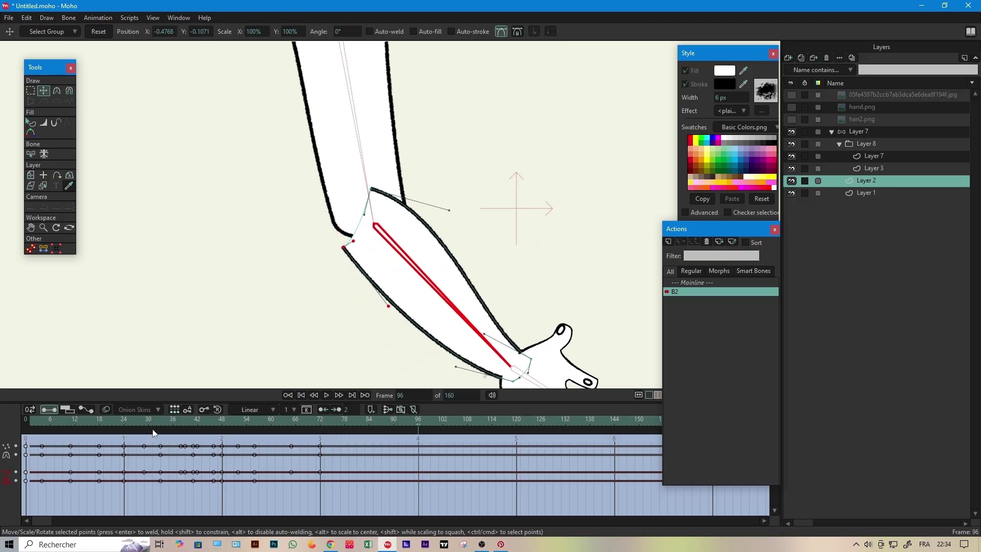
pyautogui.moveTo(32, 443); pyautogui.dragTo(26, 486)
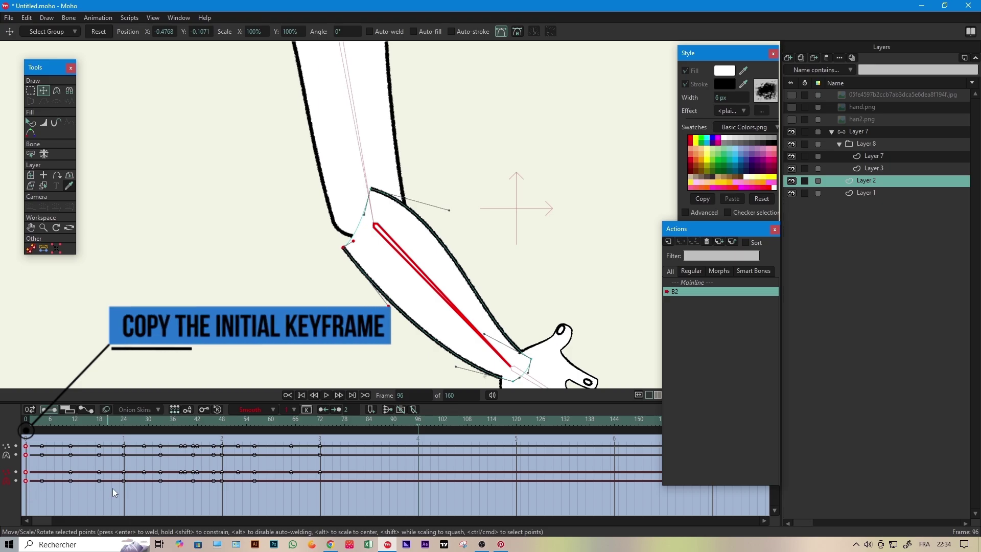
pyautogui.hotkey('ctrl', 'v')
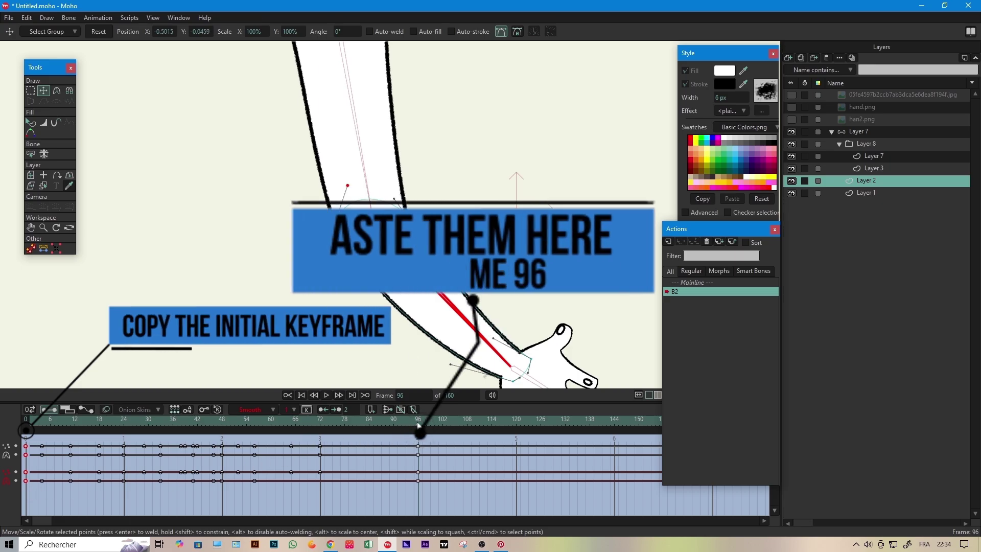
# Step: At frame 83, move Layer 2's elbow points onto Layer 1's outline and reshape the inner point's curve handles
pyautogui.moveTo(417, 422); pyautogui.dragTo(364, 447)
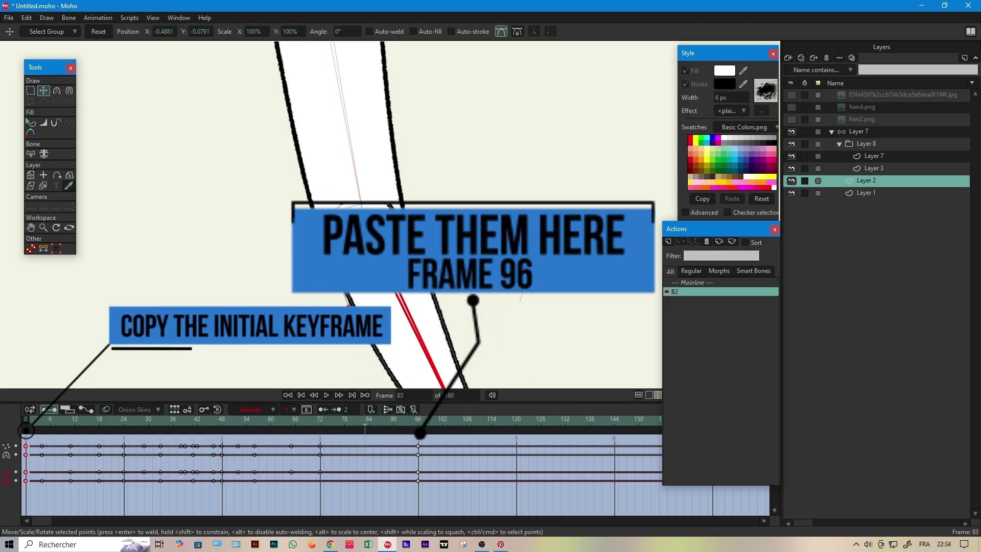
pyautogui.moveTo(384, 203); pyautogui.dragTo(390, 201)
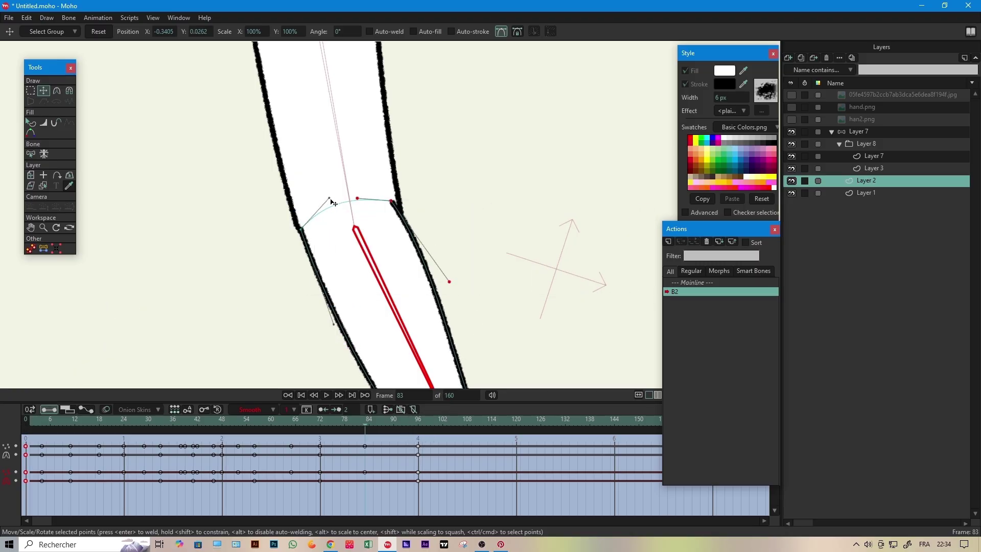
pyautogui.moveTo(329, 199); pyautogui.dragTo(336, 202)
pyautogui.moveTo(333, 324); pyautogui.dragTo(323, 322)
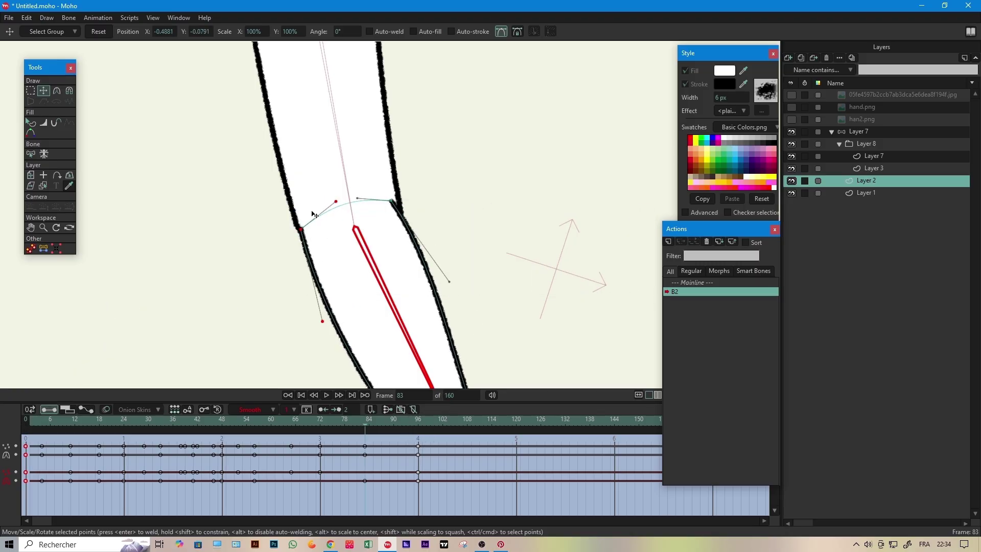
pyautogui.moveTo(302, 229); pyautogui.dragTo(295, 215)
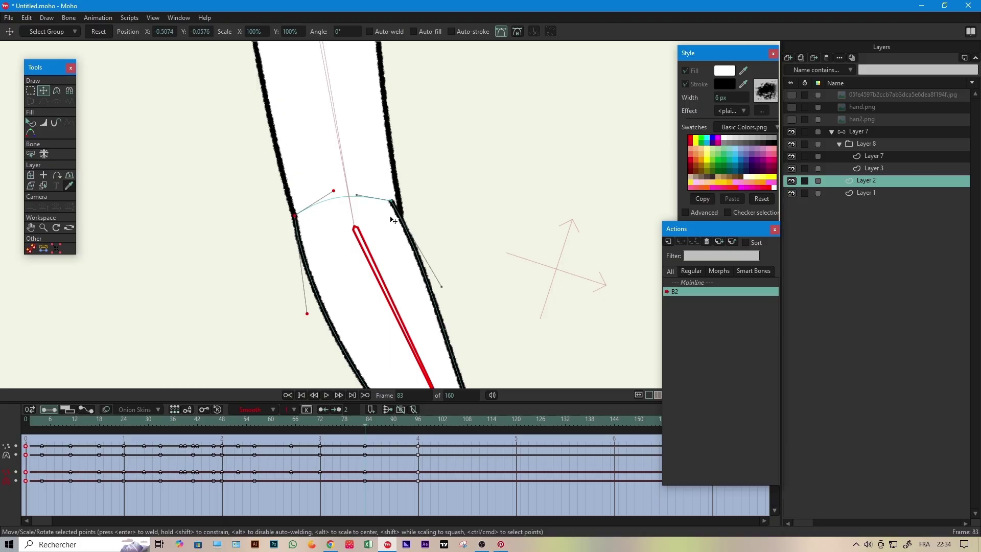
# Step: At frame 79, shift both of Layer 2's elbow points to line up with Layer 1's outline
pyautogui.moveTo(367, 424); pyautogui.dragTo(389, 423)
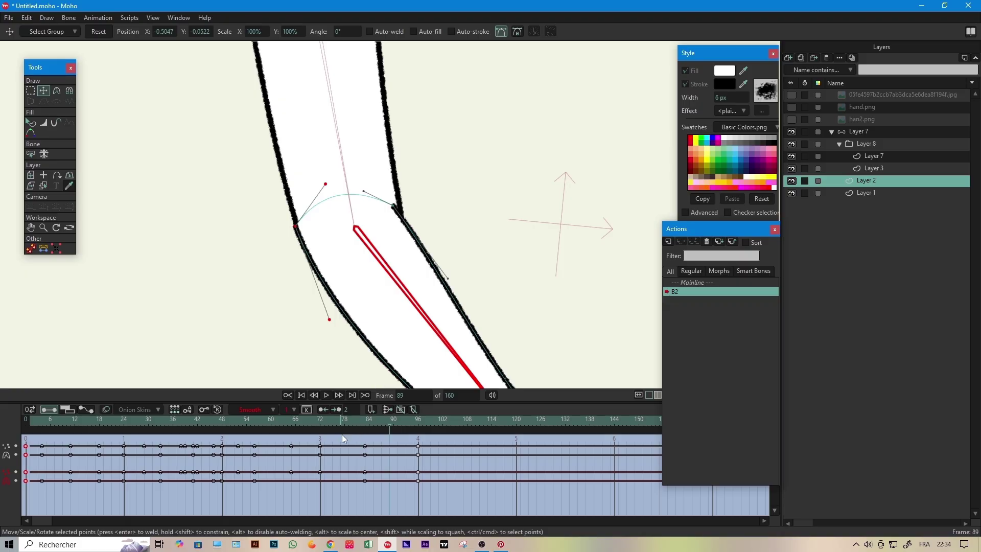
pyautogui.moveTo(349, 419); pyautogui.dragTo(348, 419)
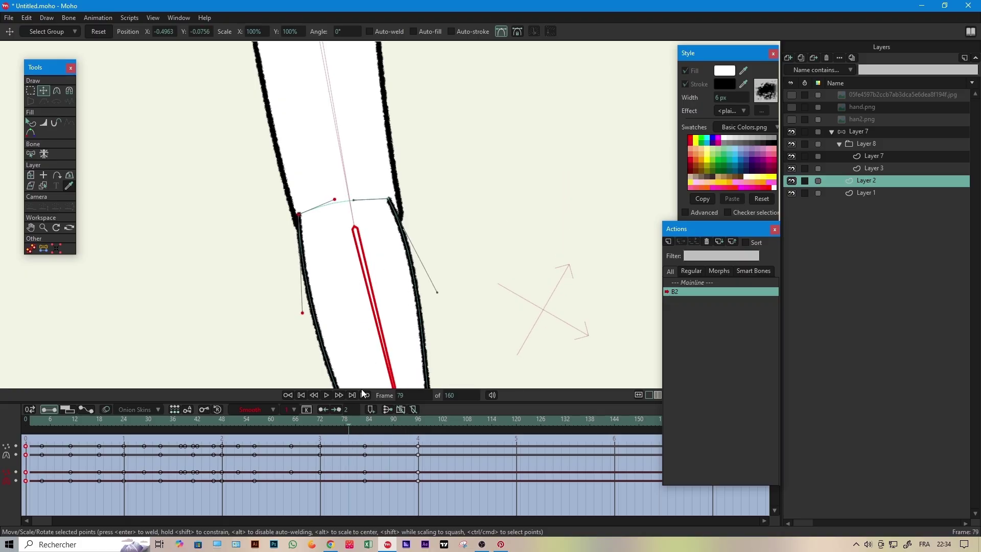
pyautogui.scroll(3, 394, 225)
pyautogui.moveTo(386, 178); pyautogui.dragTo(393, 177)
pyautogui.click(231, 207)
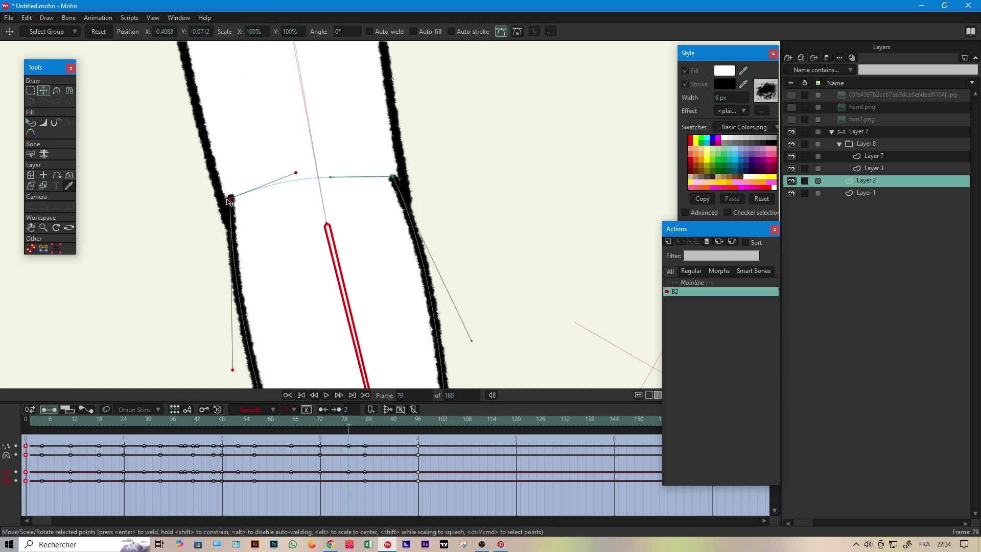
pyautogui.scroll(-2, 300, 195)
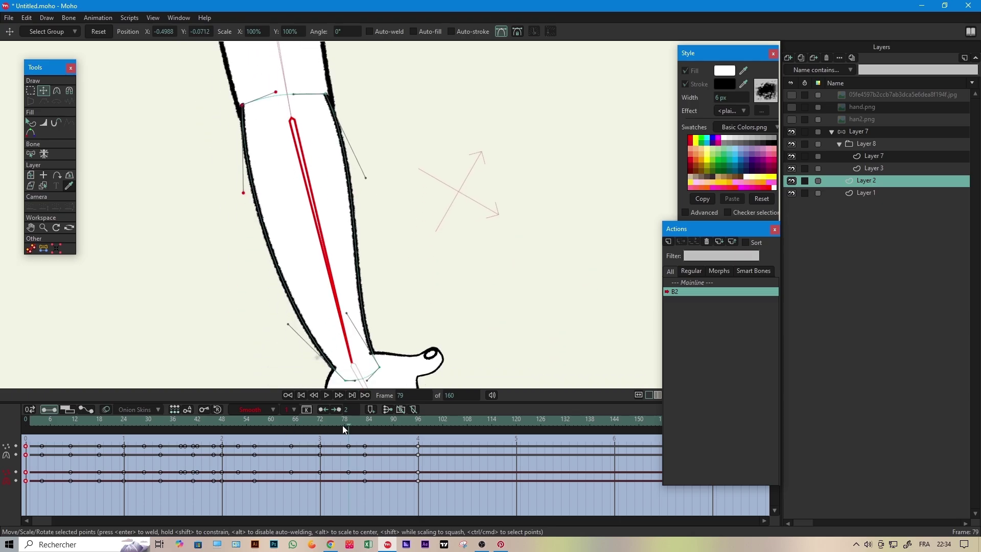
# Step: At frame 76, nudge both of Layer 2's elbow points onto the edges of Layer 1's outline
pyautogui.moveTo(342, 427); pyautogui.dragTo(337, 427)
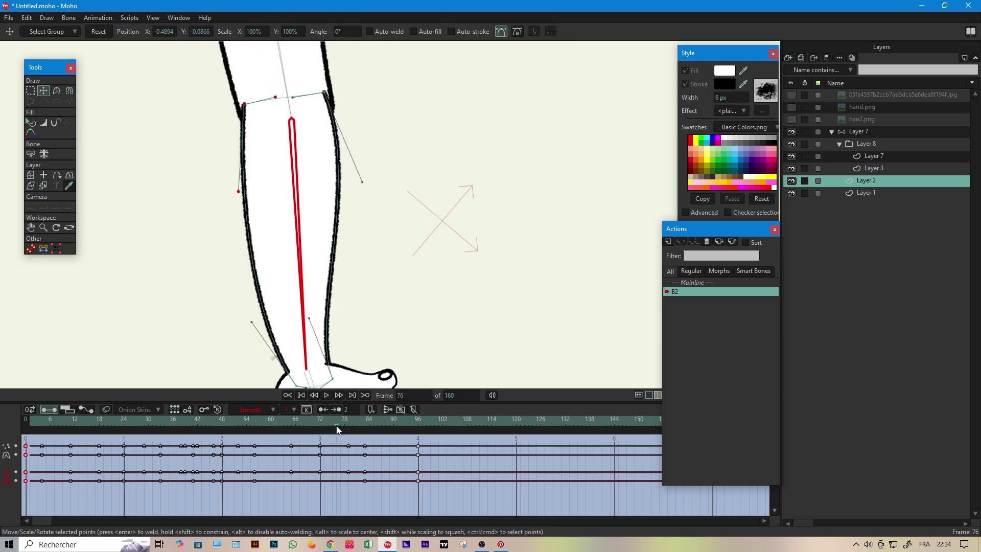
pyautogui.scroll(1, 346, 125)
pyautogui.moveTo(322, 90); pyautogui.dragTo(328, 93)
pyautogui.click(220, 100)
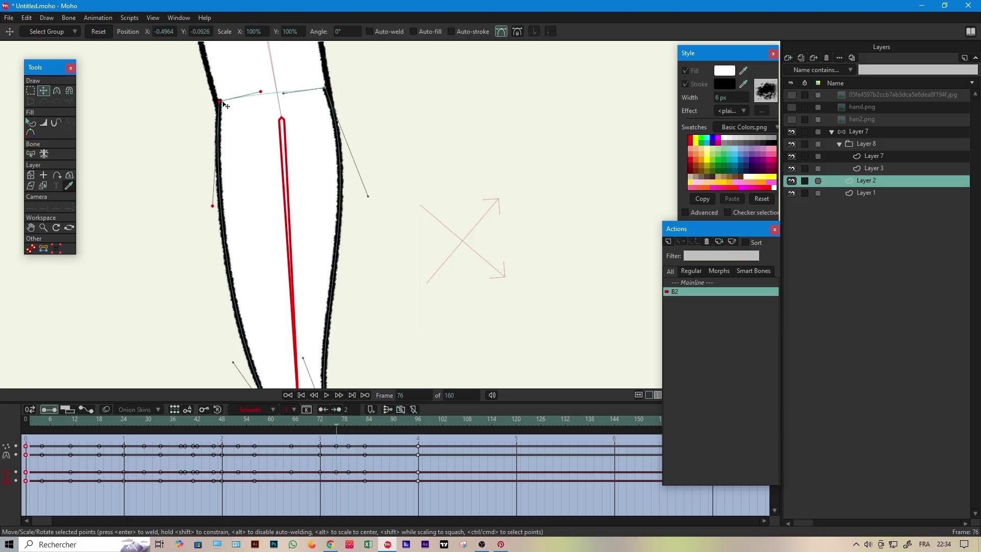
pyautogui.press('XF86AudioRaiseVolume')
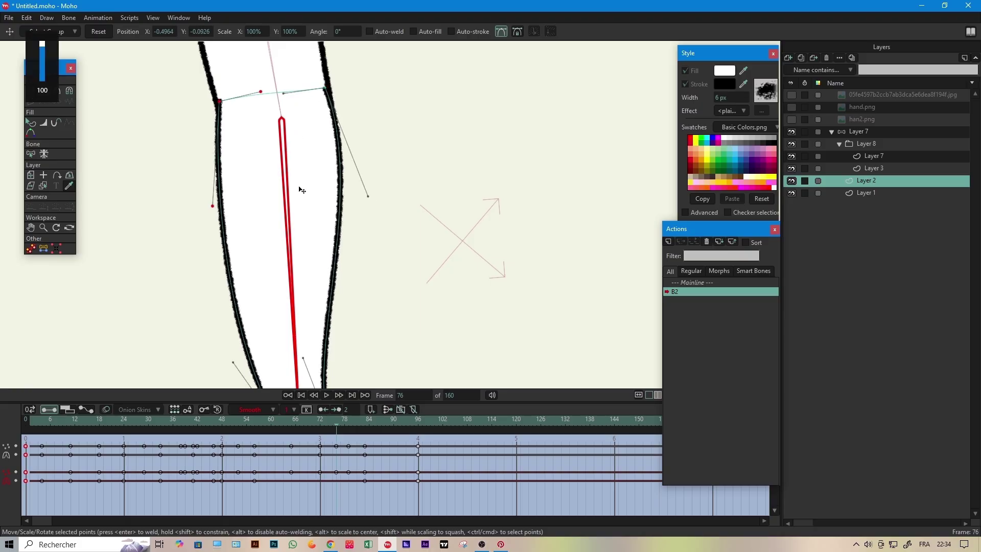
# Step: Return to frame 72 and readjust Layer 2's two elbow points and the outer point's lower curve handle
pyautogui.moveTo(336, 426); pyautogui.dragTo(321, 429)
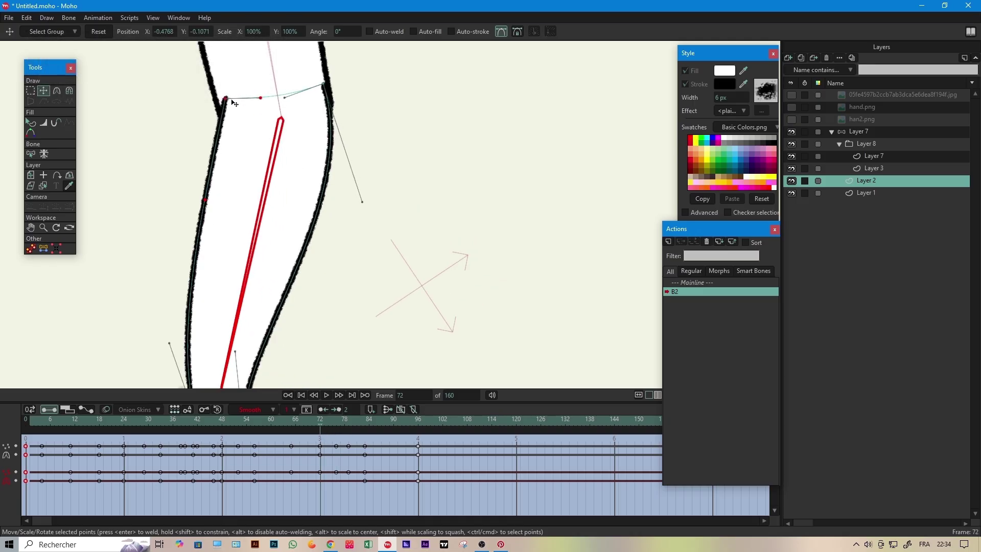
pyautogui.moveTo(234, 103); pyautogui.dragTo(233, 105)
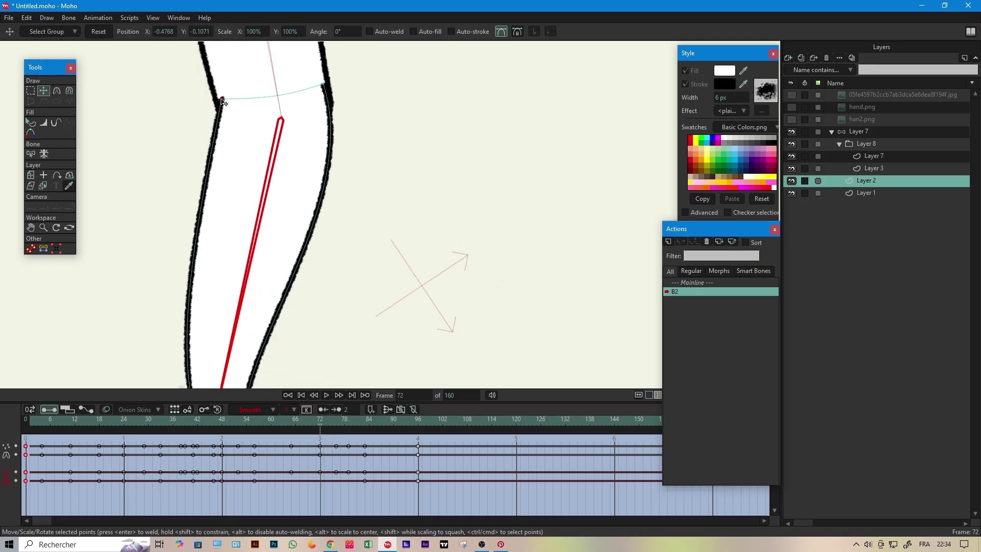
pyautogui.click(326, 89)
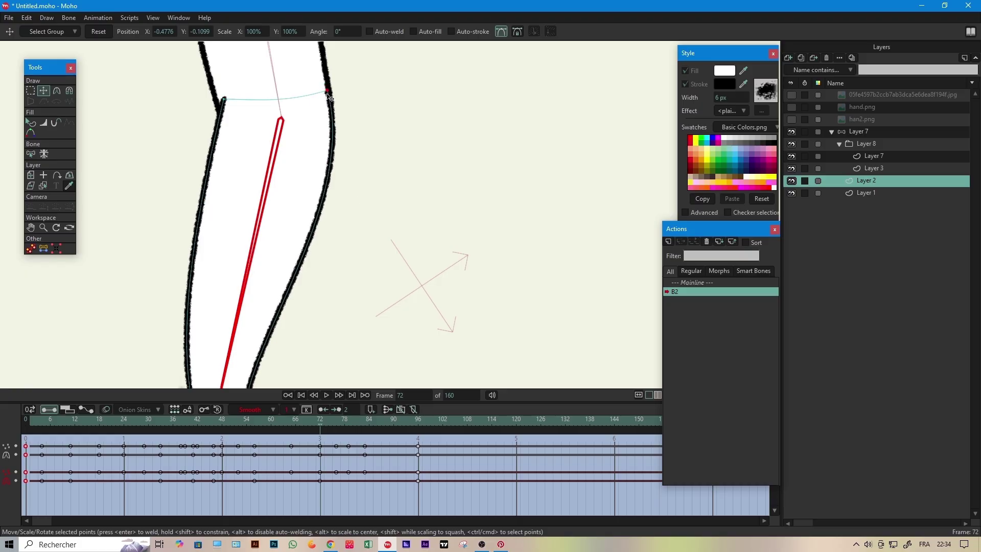
pyautogui.moveTo(327, 94); pyautogui.dragTo(325, 95)
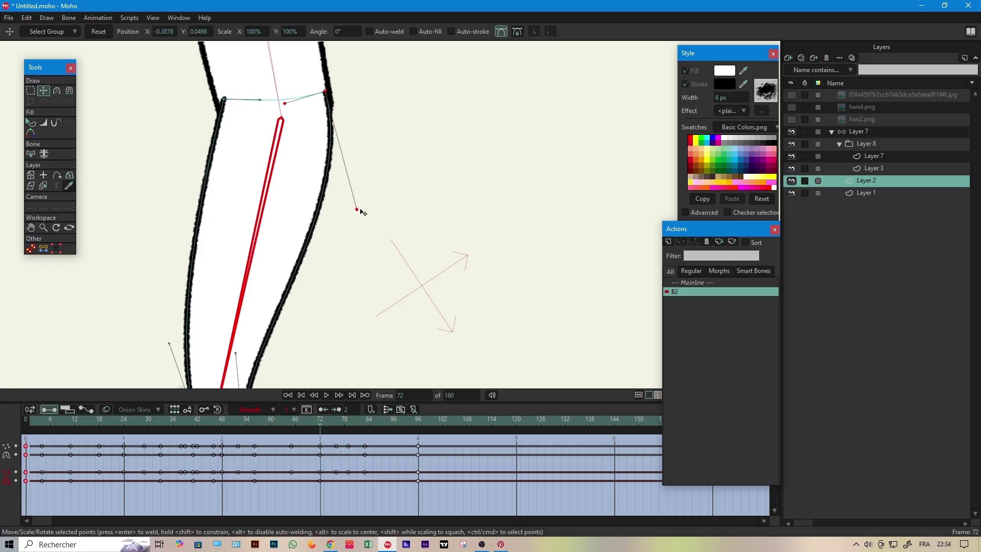
pyautogui.moveTo(361, 210); pyautogui.dragTo(365, 208)
# Step: At frame 89, nudge Layer 2's inner elbow point onto Layer 1's outline
pyautogui.moveTo(323, 417); pyautogui.dragTo(393, 431)
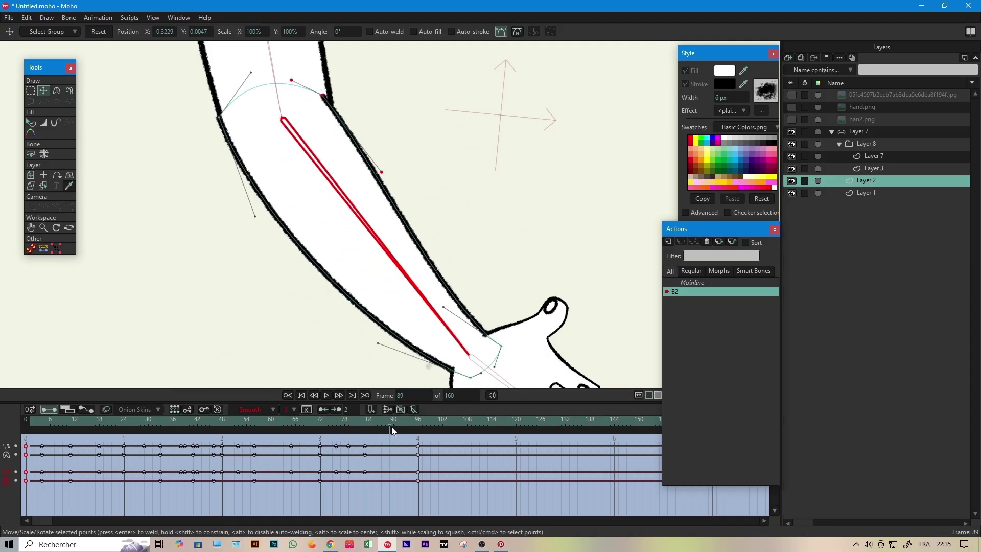
pyautogui.scroll(3, 226, 60)
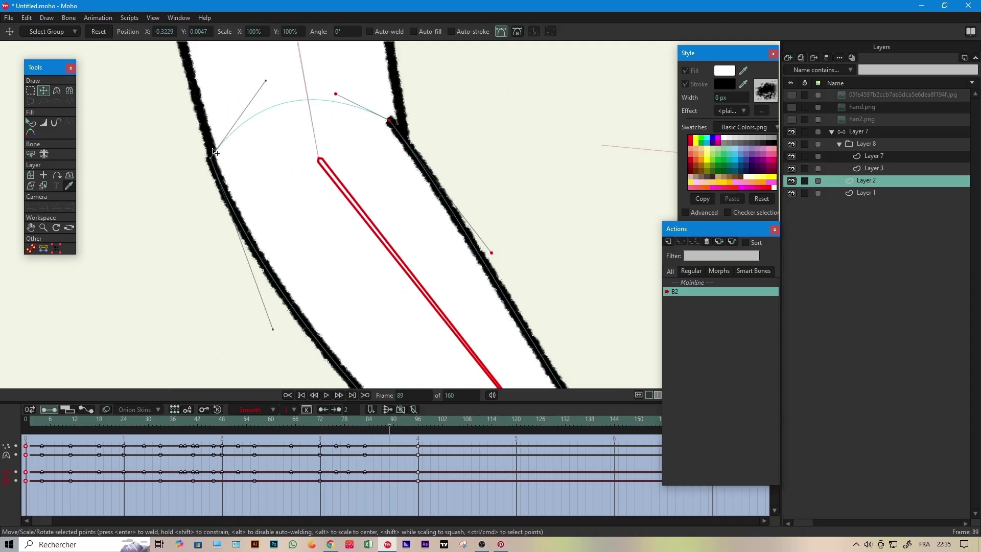
pyautogui.moveTo(213, 158); pyautogui.dragTo(212, 157)
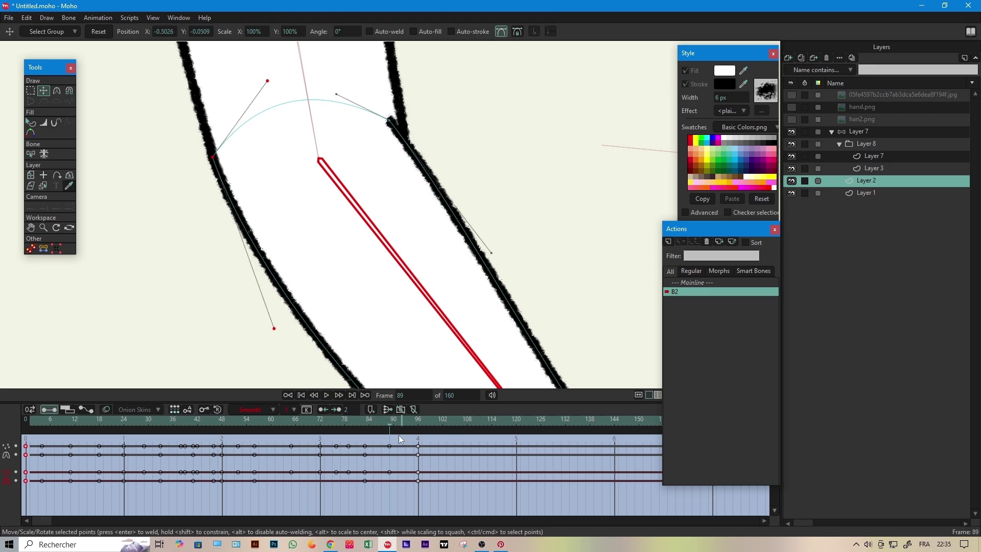
# Step: At frame 94, flatten the inner elbow point's upper curve handle on Layer 2 and nudge the point onto Layer 1's outline
pyautogui.moveTo(395, 422); pyautogui.dragTo(410, 425)
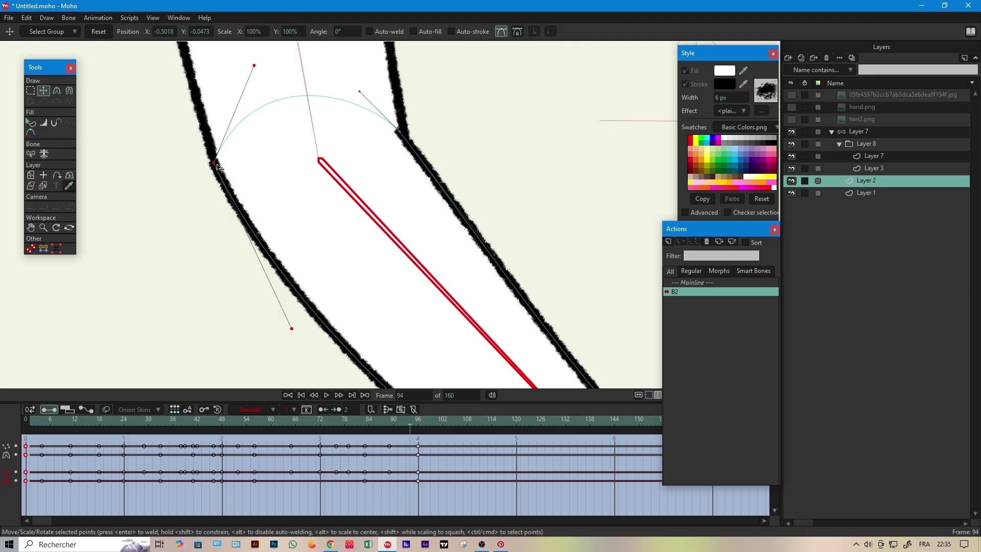
pyautogui.moveTo(254, 66); pyautogui.dragTo(302, 100)
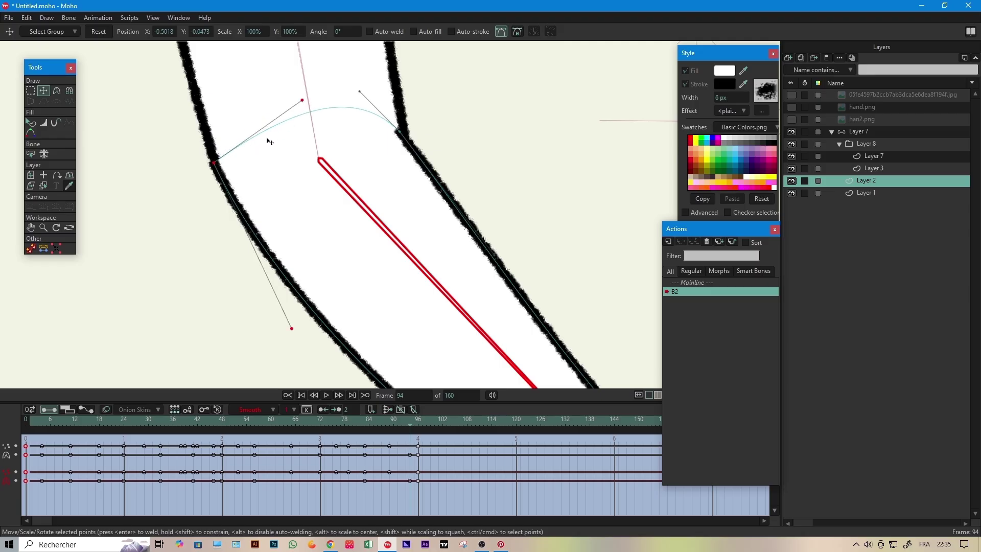
pyautogui.press('super')
pyautogui.click(214, 164)
pyautogui.moveTo(214, 164); pyautogui.dragTo(215, 162)
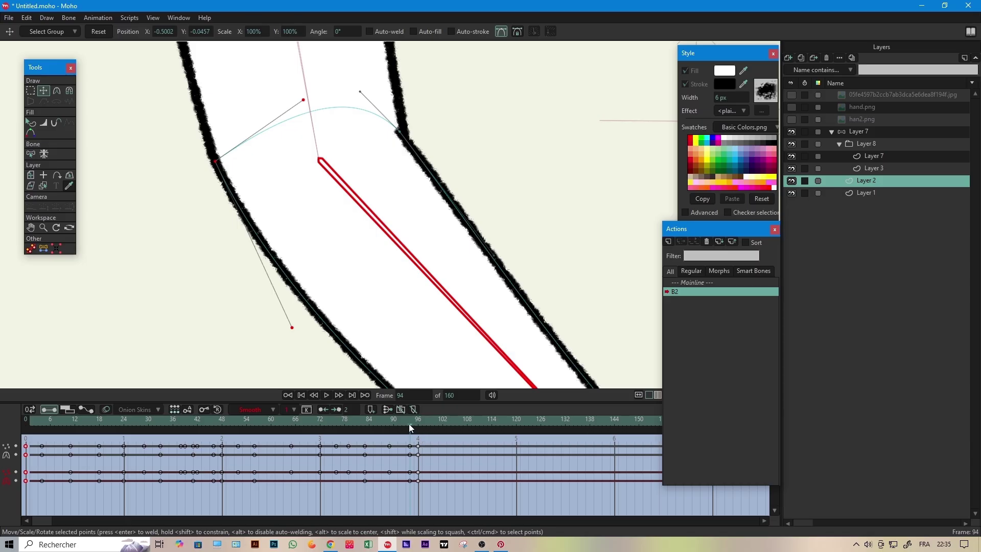
# Step: Select Layer 1, copy its initial keyframes at frame 0 and paste them at frame 96
pyautogui.moveTo(409, 424); pyautogui.dragTo(417, 425)
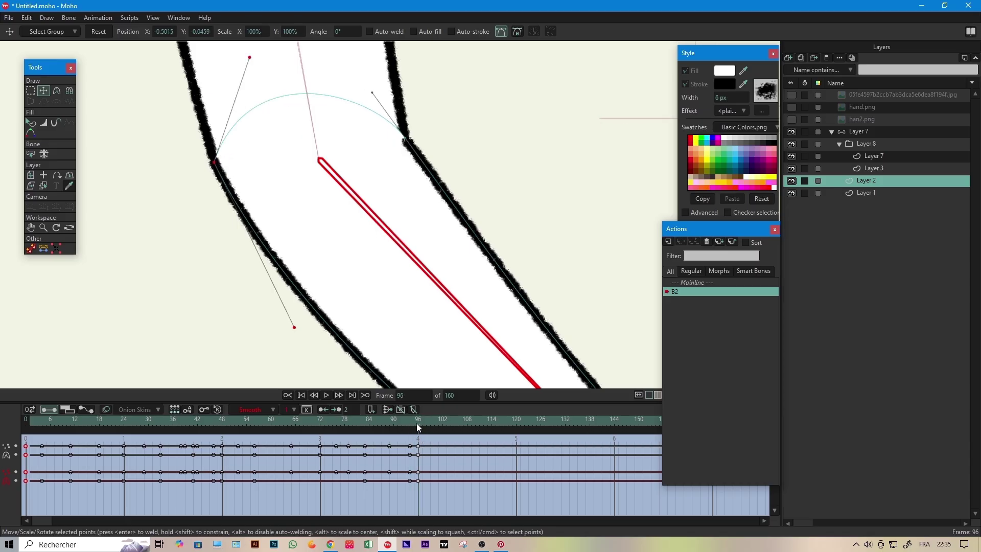
pyautogui.keyDown('alt'); pyautogui.rightClick(344, 61); pyautogui.keyUp('alt')
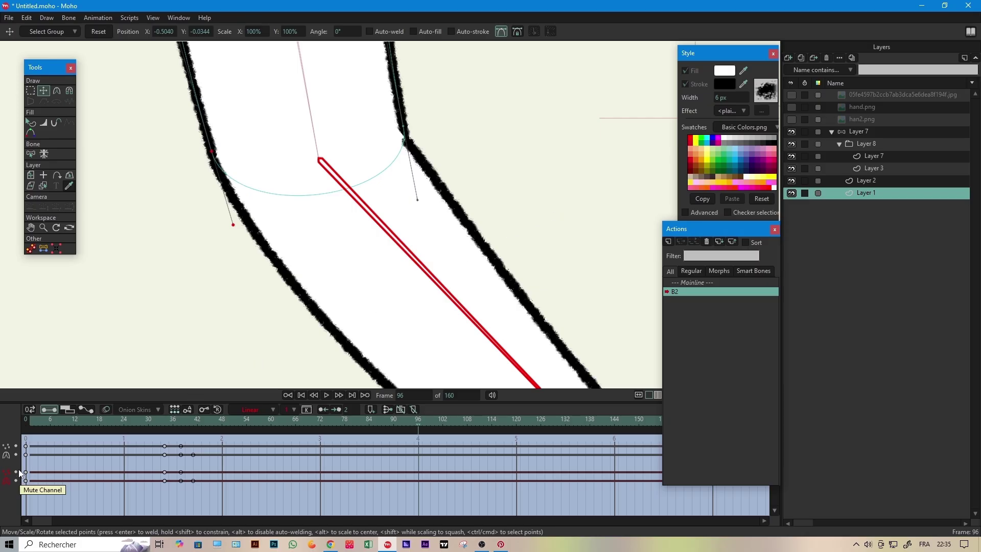
pyautogui.moveTo(30, 486); pyautogui.dragTo(27, 490)
pyautogui.hotkey('ctrl', 'v')
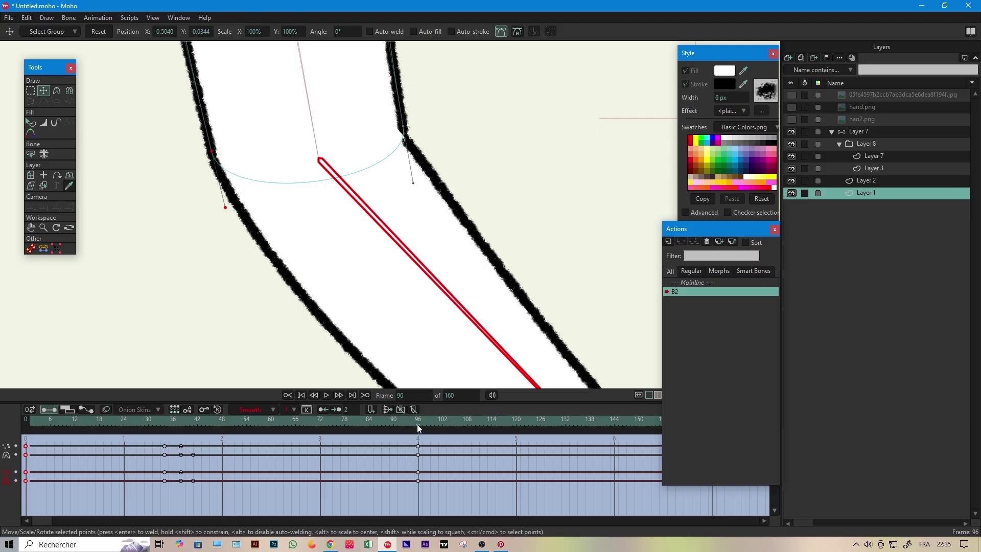
# Step: Scrub the action back from frame 96 to frame 51 to check Layer 1's outline around the elbow
pyautogui.moveTo(418, 425); pyautogui.dragTo(341, 421)
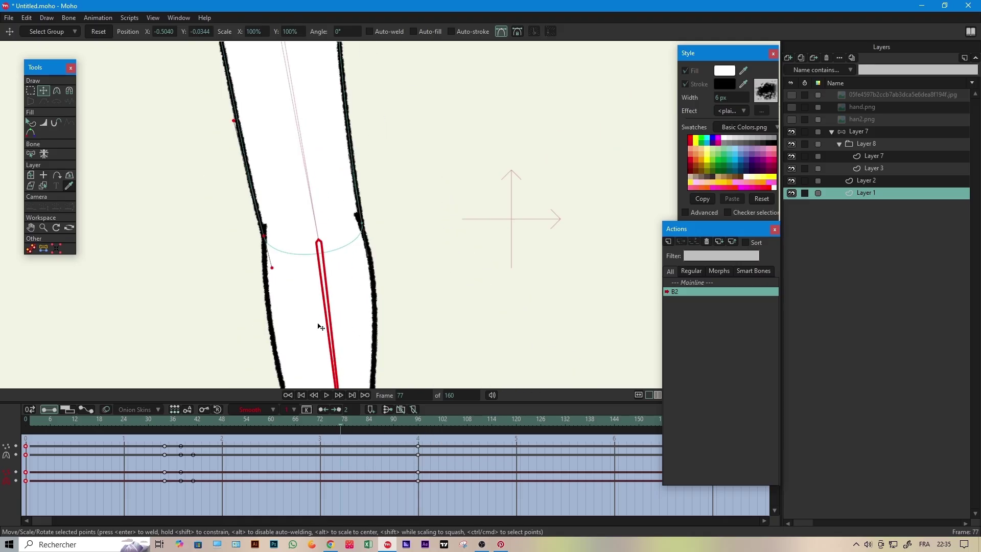
pyautogui.scroll(-2, 337, 333)
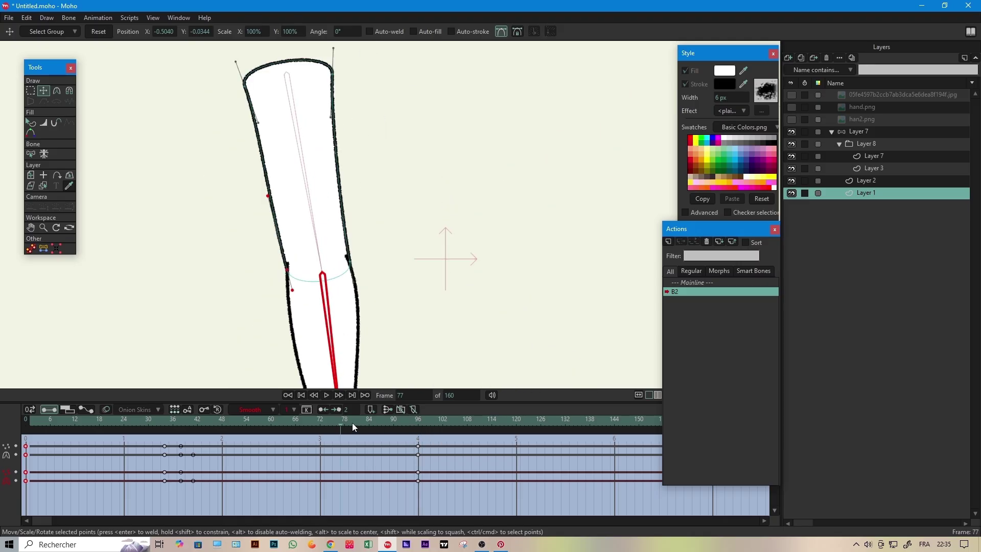
pyautogui.moveTo(353, 423)
pyautogui.mouseDown()
pyautogui.moveTo(217, 411)
pyautogui.moveTo(237, 419)
pyautogui.mouseUp()
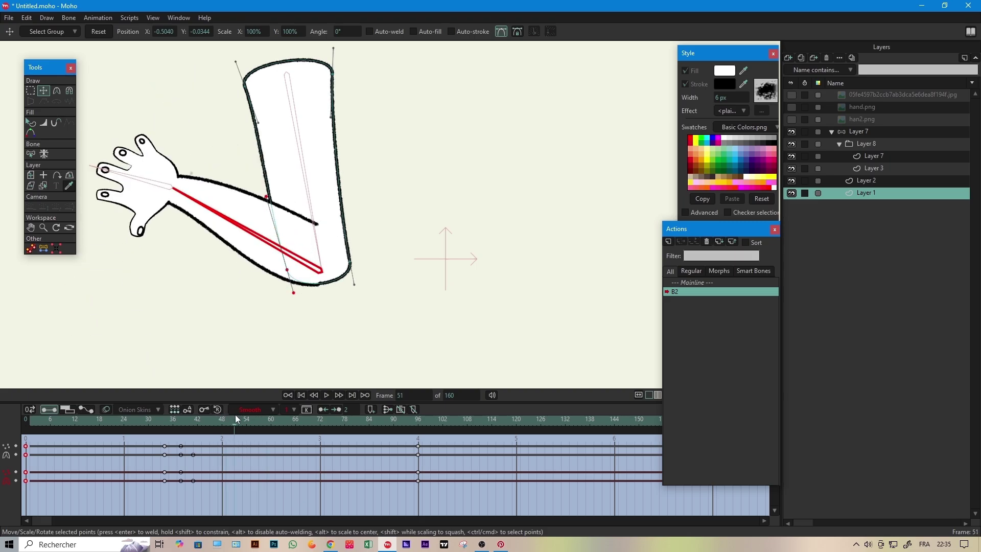
# Step: At frame 51, nudge Layer 2's outer elbow point up onto Layer 1's outline
pyautogui.click(870, 186)
pyautogui.scroll(3, 291, 319)
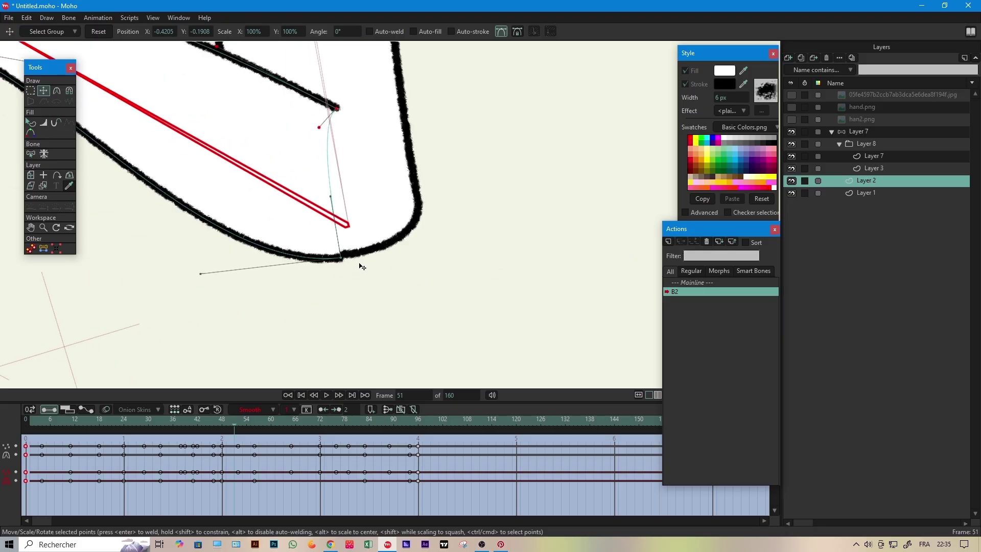
pyautogui.moveTo(340, 257); pyautogui.dragTo(343, 254)
pyautogui.click(345, 256)
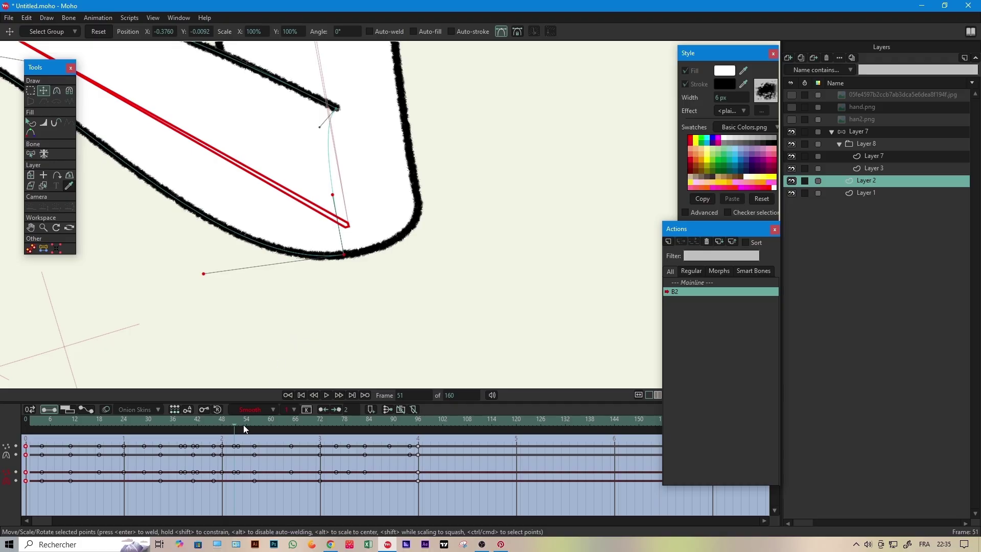
# Step: At frame 55, nudge Layer 2's outer elbow point onto Layer 1's outline and raise its lower curve handle to smooth the edge
pyautogui.moveTo(232, 422); pyautogui.dragTo(225, 431)
pyautogui.scroll(-3, 492, 223)
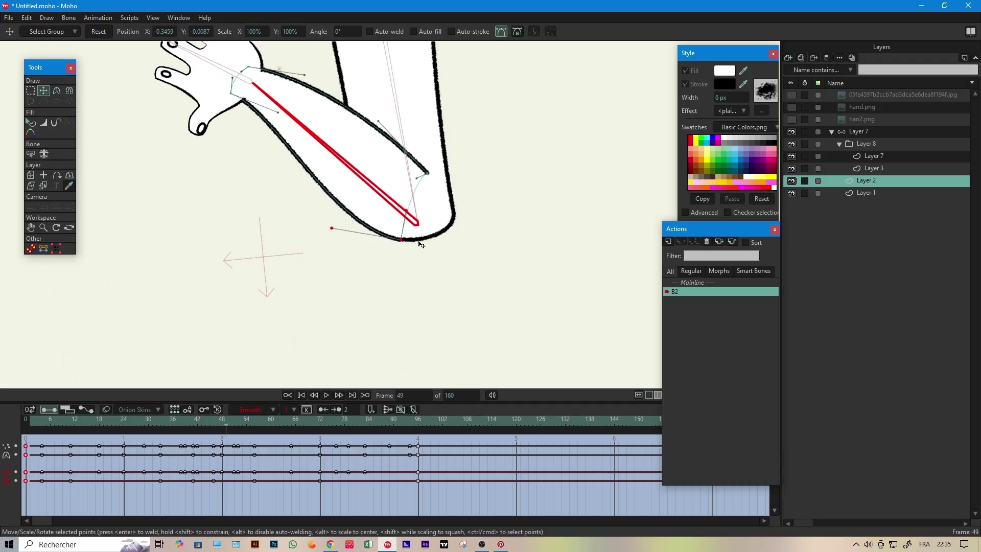
pyautogui.moveTo(227, 420); pyautogui.dragTo(242, 424)
pyautogui.scroll(4, 430, 240)
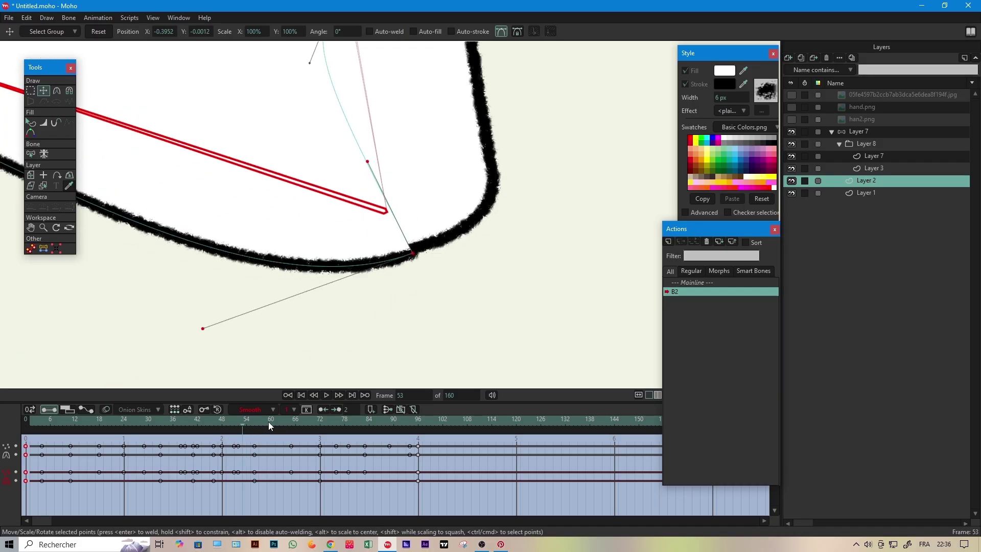
pyautogui.moveTo(247, 422); pyautogui.dragTo(251, 426)
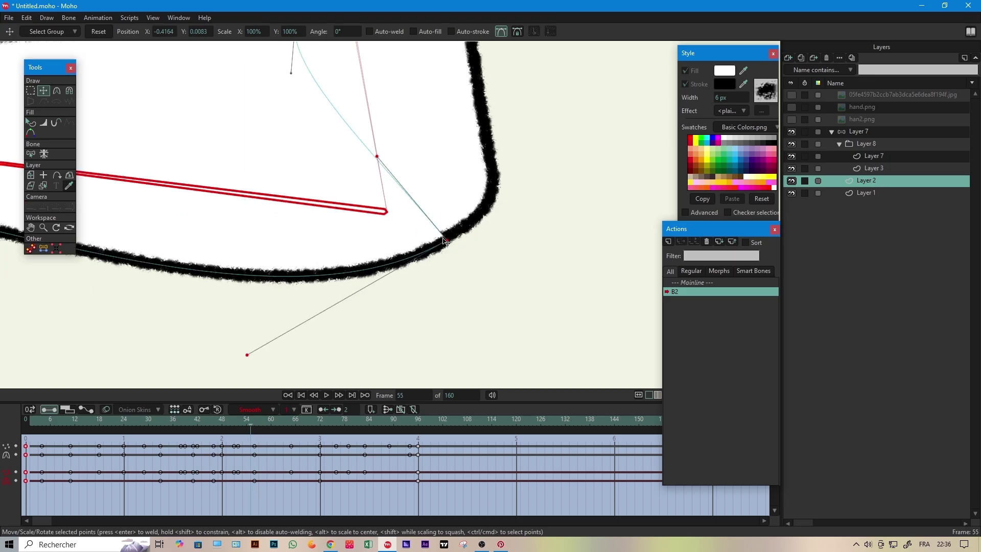
pyautogui.moveTo(447, 242); pyautogui.dragTo(443, 239)
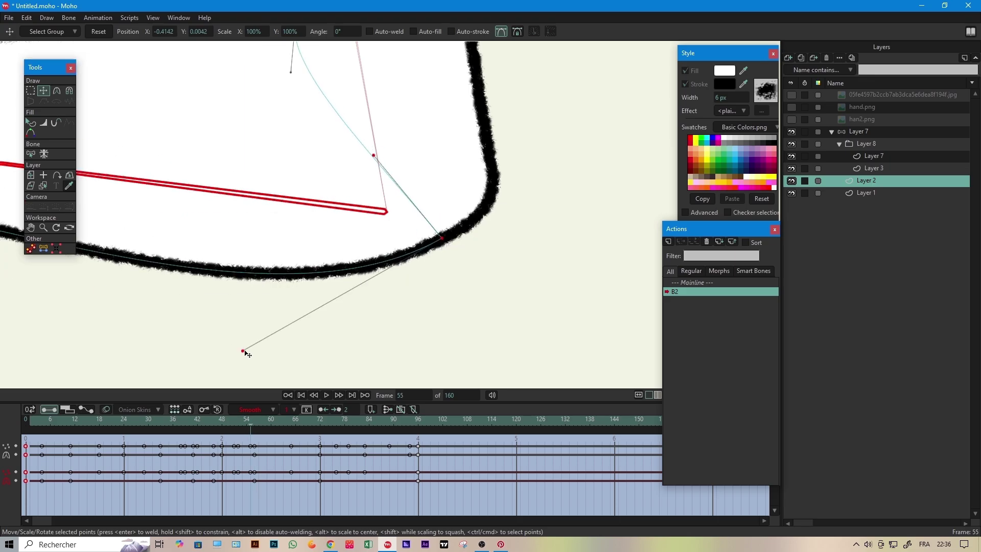
pyautogui.moveTo(246, 352); pyautogui.dragTo(238, 336)
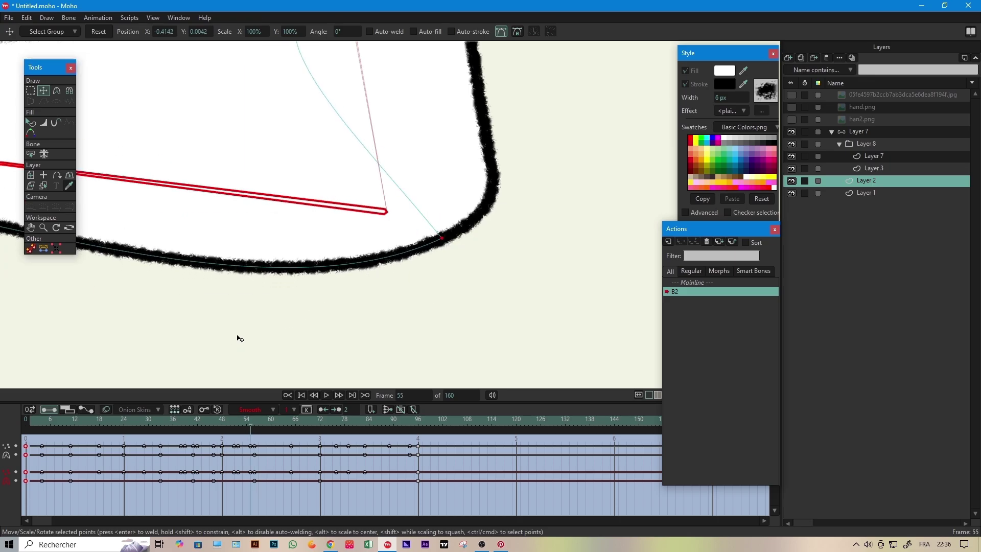
# Step: At frames 54 and 53, nudge Layer 2's outer elbow point onto Layer 1's outline
pyautogui.click(250, 421)
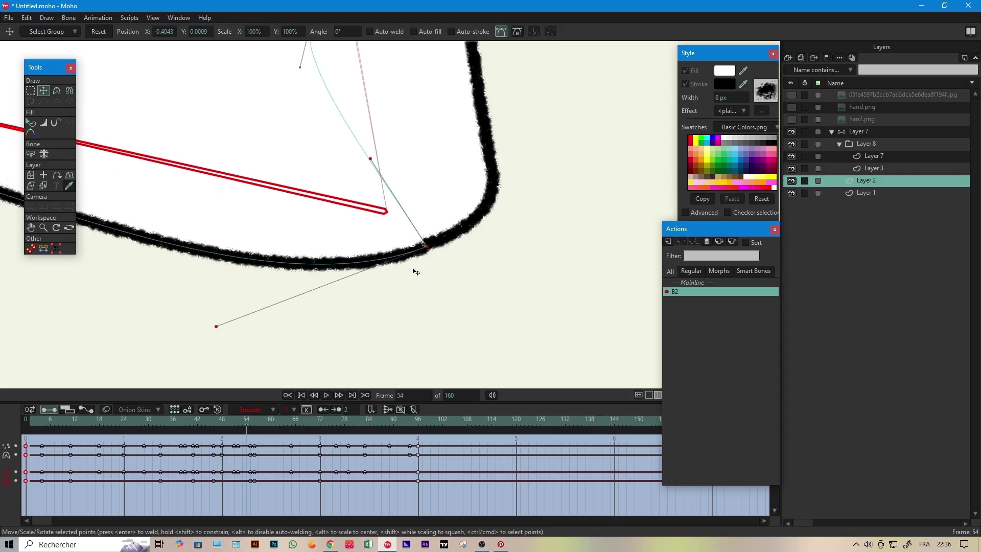
pyautogui.moveTo(428, 246); pyautogui.dragTo(424, 243)
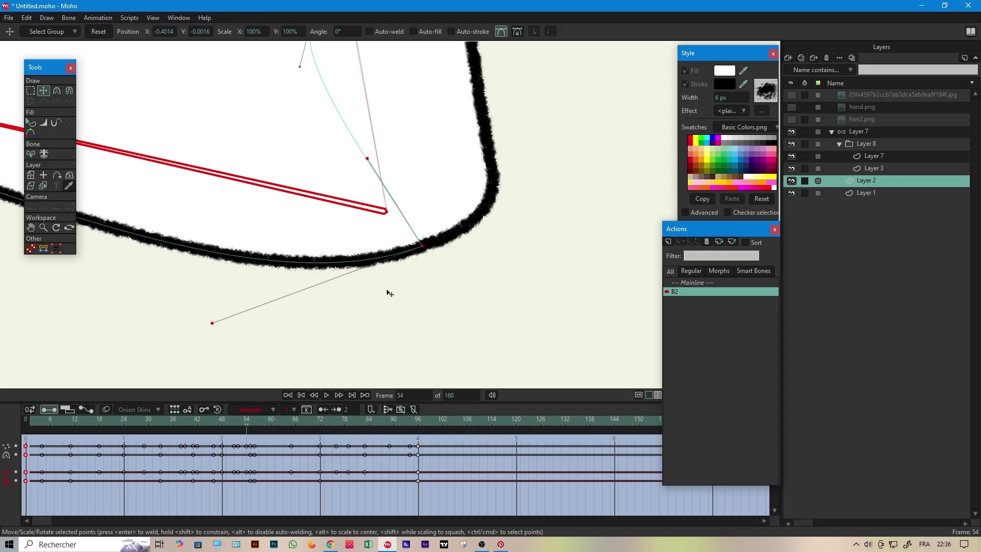
pyautogui.click(244, 423)
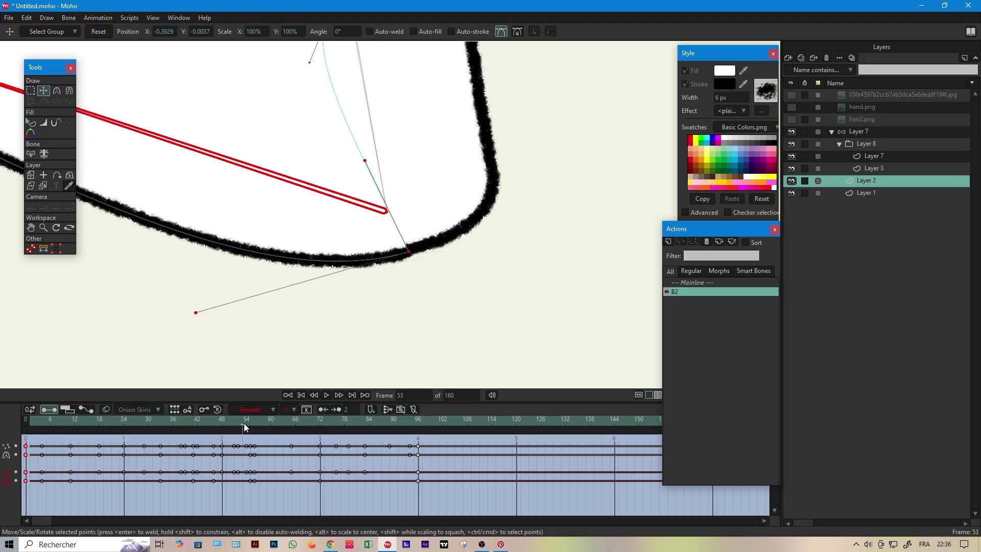
pyautogui.moveTo(415, 233); pyautogui.dragTo(413, 230)
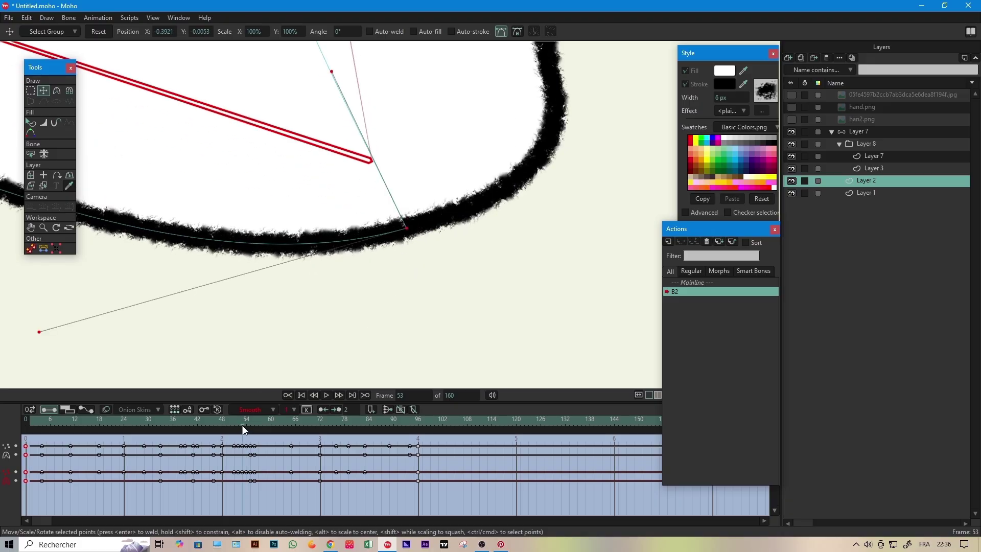
# Step: At frame 49, nudge Layer 2's outer elbow point slightly upward to match Layer 1's outline
pyautogui.moveTo(242, 425); pyautogui.dragTo(225, 425)
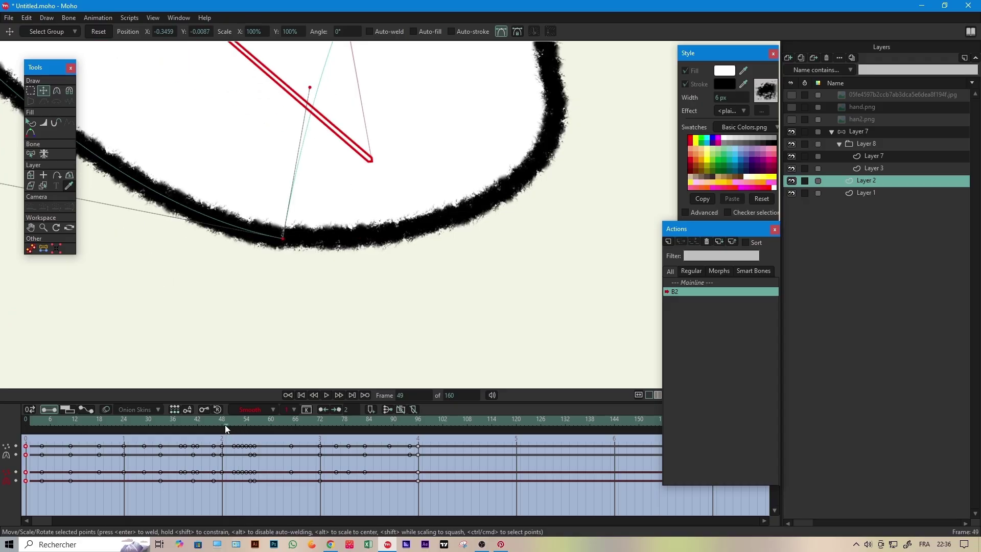
pyautogui.click(284, 238)
pyautogui.click(282, 235)
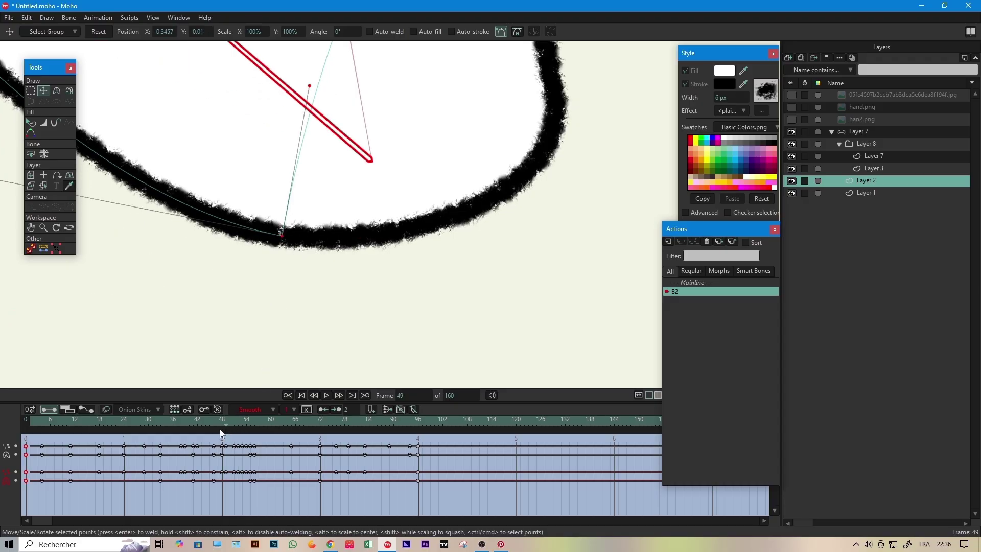
# Step: At frame 30, pull the upper curve handle of Layer 1's lower right point outward to bulge the upper arm
pyautogui.moveTo(229, 424); pyautogui.dragTo(202, 427)
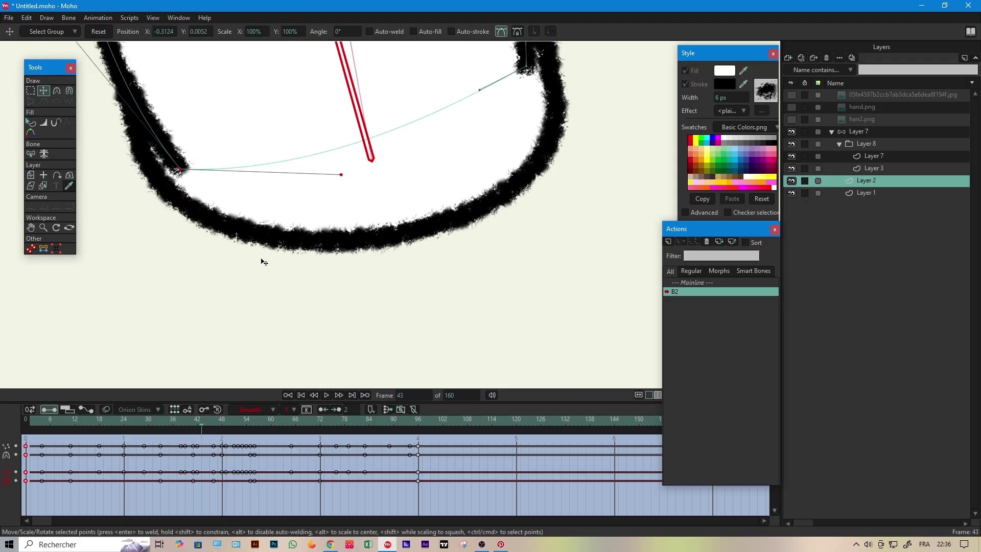
pyautogui.scroll(-5, 264, 261)
pyautogui.scroll(-3, 281, 285)
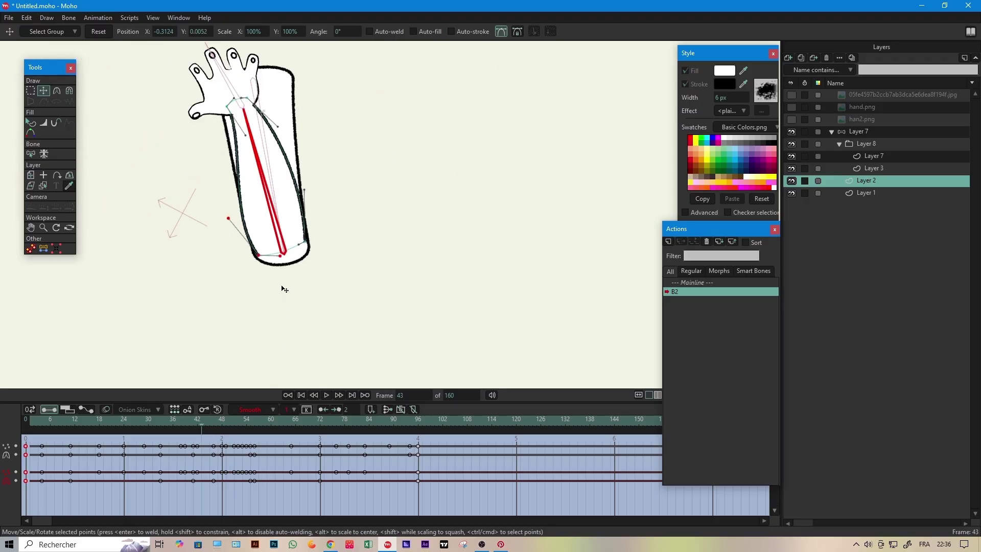
pyautogui.scroll(3, 264, 230)
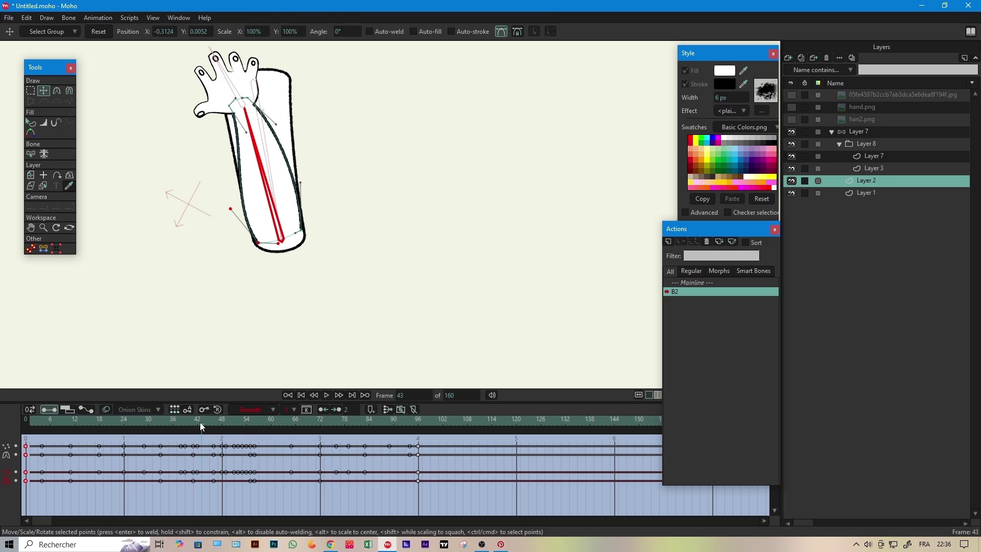
pyautogui.moveTo(201, 426); pyautogui.dragTo(149, 456)
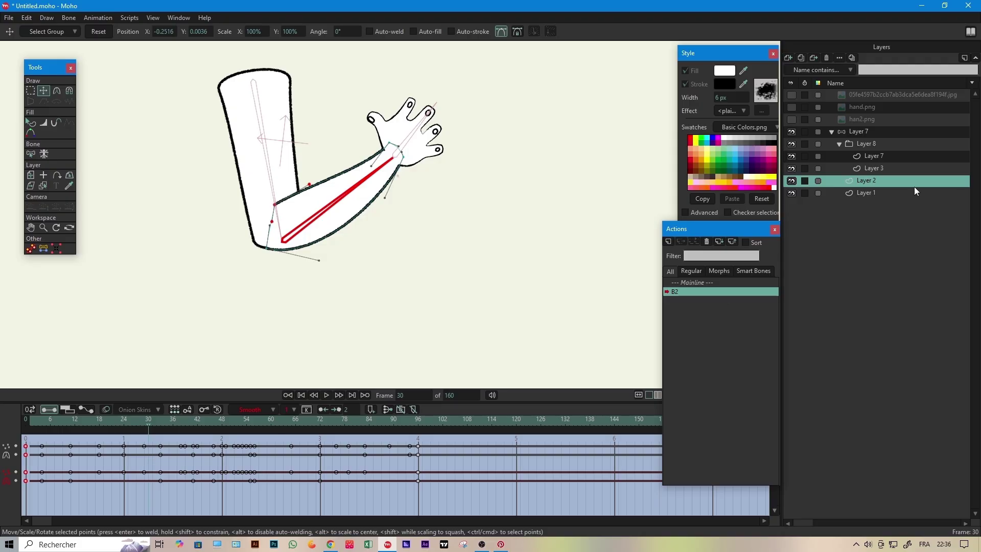
pyautogui.click(863, 194)
pyautogui.scroll(2, 323, 155)
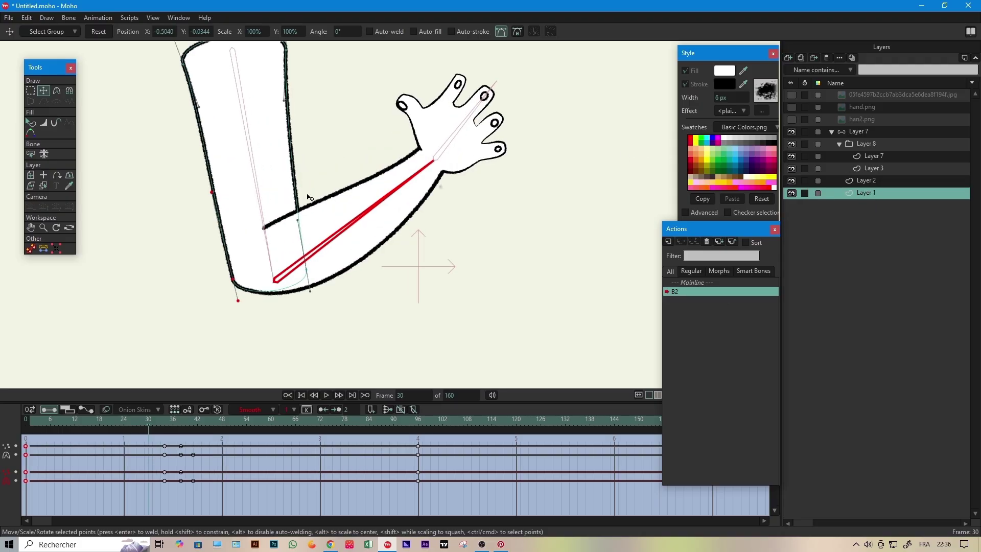
pyautogui.moveTo(299, 222); pyautogui.dragTo(334, 192)
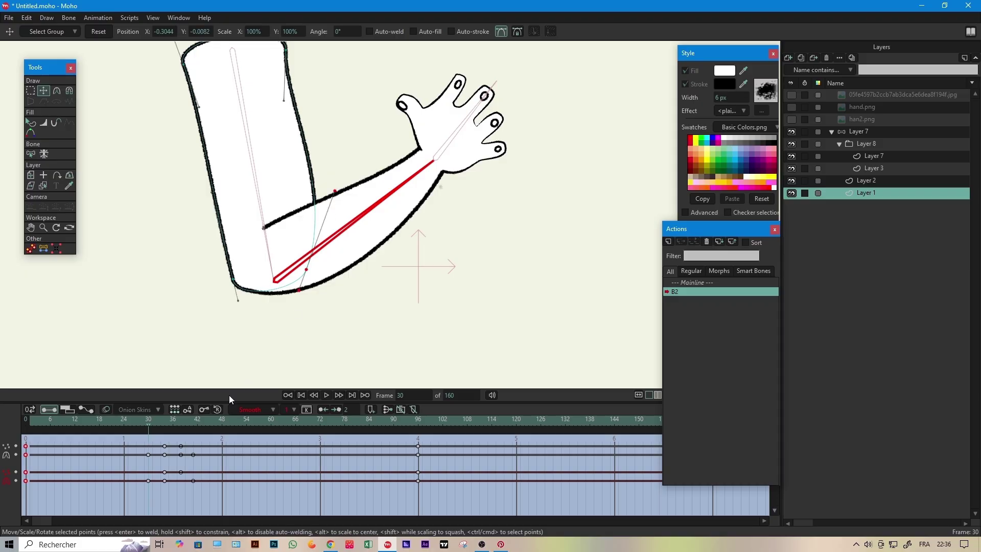
# Step: At frame 34, pull the upper curve handle of Layer 1's lower right point outward to bulge the upper arm
pyautogui.moveTo(149, 426)
pyautogui.mouseDown()
pyautogui.moveTo(14, 426)
pyautogui.moveTo(165, 424)
pyautogui.mouseUp()
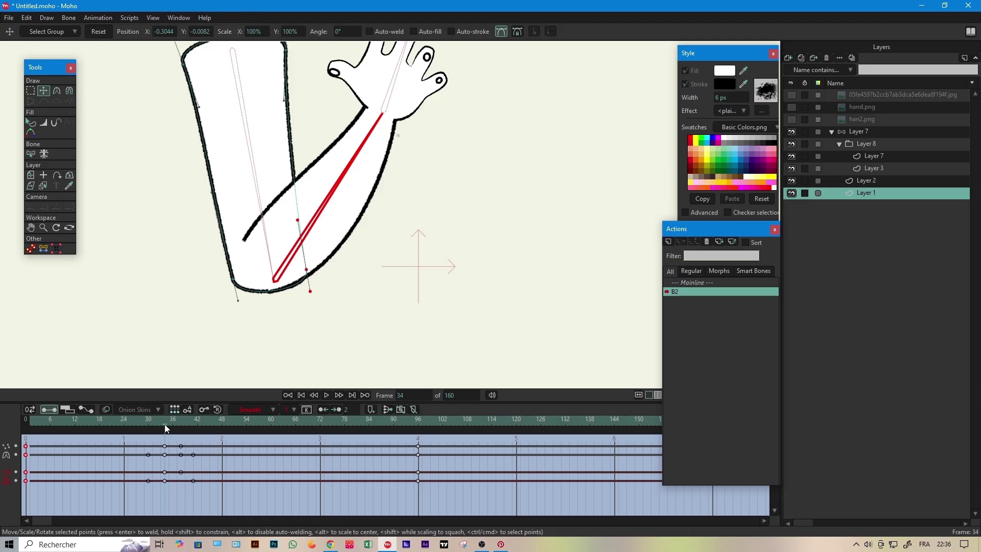
pyautogui.moveTo(166, 424)
pyautogui.mouseDown()
pyautogui.moveTo(140, 431)
pyautogui.moveTo(165, 435)
pyautogui.mouseUp()
pyautogui.moveTo(298, 223); pyautogui.dragTo(324, 204)
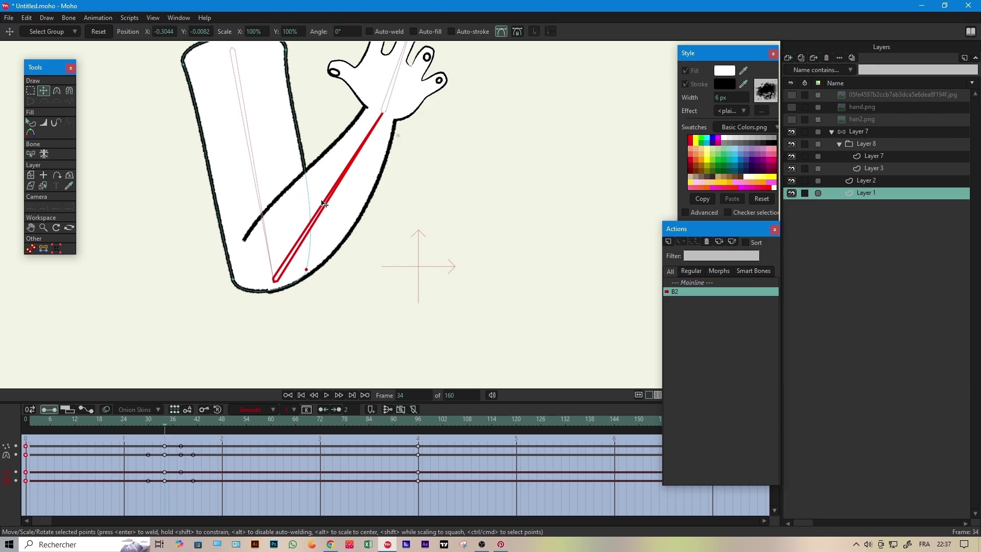
# Step: At frame 34, align Layer 2's outer elbow point with Layer 1's outline and lower its outer curve handle
pyautogui.scroll(4, 253, 297)
pyautogui.click(869, 180)
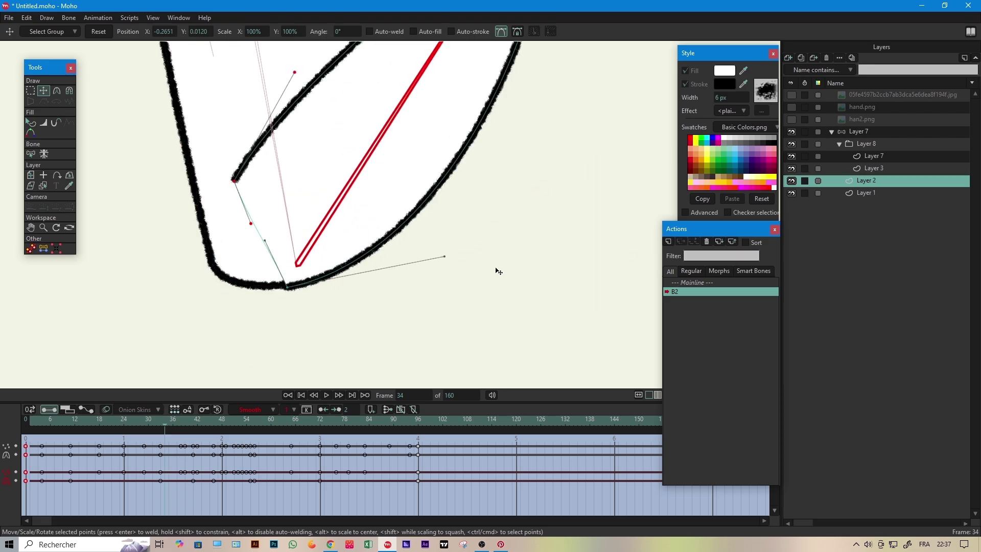
pyautogui.scroll(1, 358, 274)
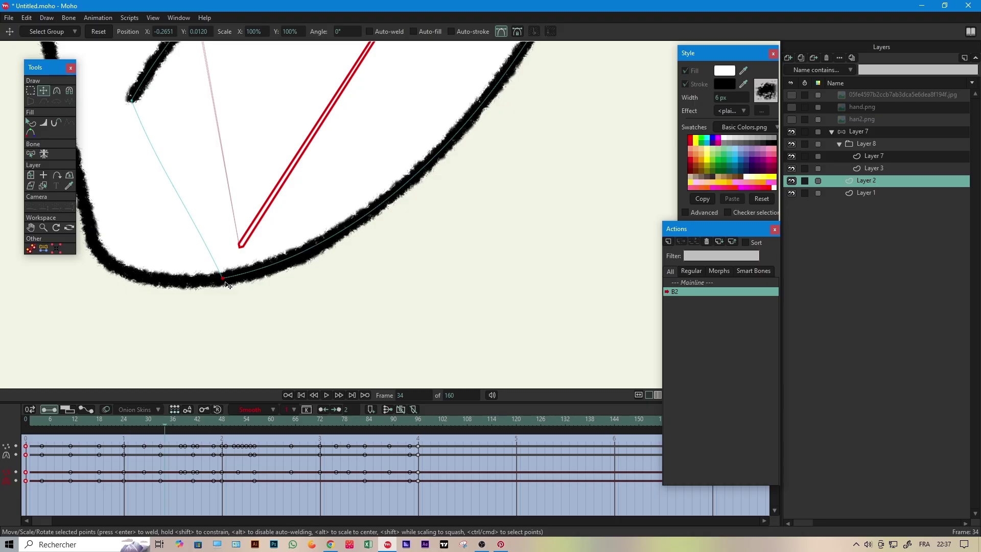
pyautogui.moveTo(493, 224); pyautogui.dragTo(494, 249)
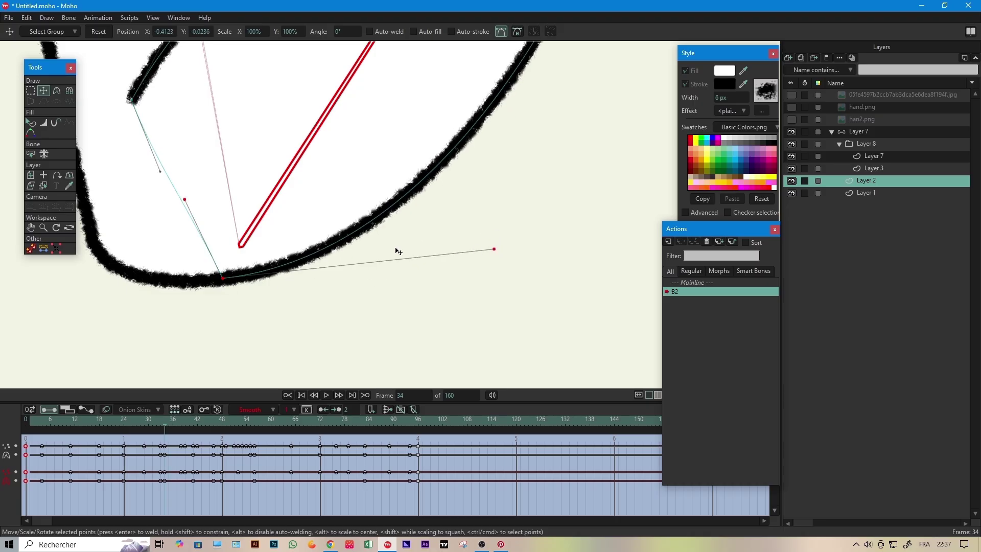
pyautogui.scroll(-5, 280, 254)
pyautogui.moveTo(276, 232); pyautogui.dragTo(261, 329)
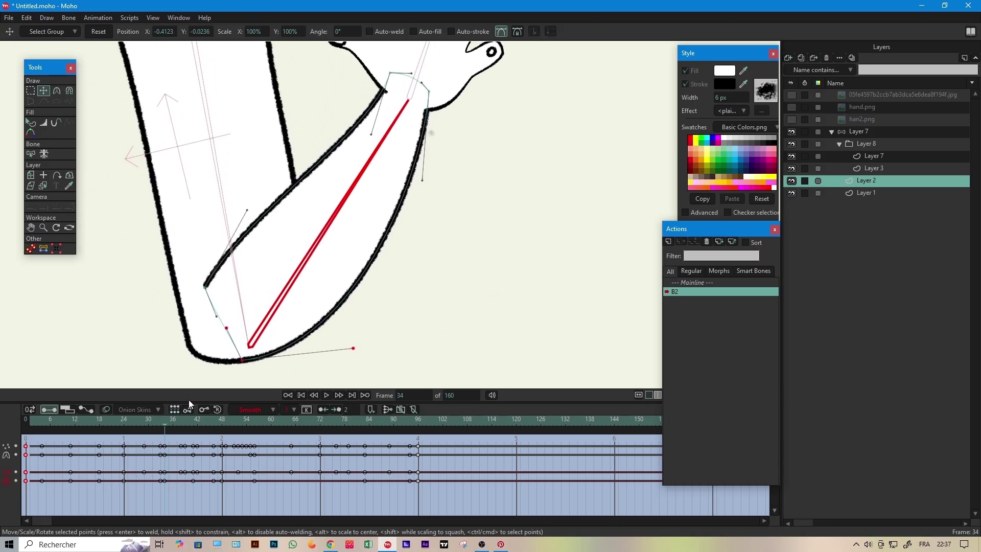
# Step: At frame 41, pull the upper curve handle of Layer 1's lower left point outward to bulge the arm's left side
pyautogui.scroll(-2, 266, 255)
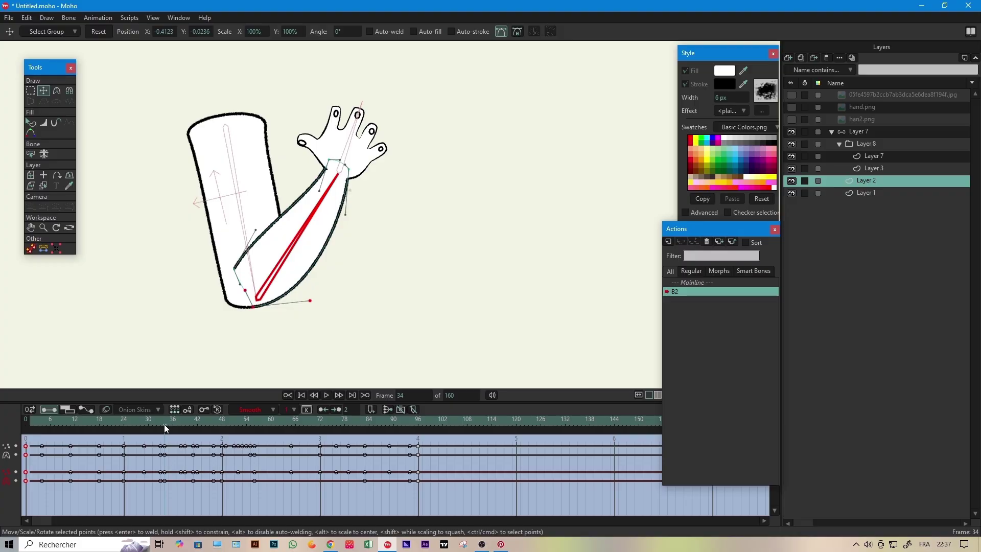
pyautogui.click(303, 395)
pyautogui.click(867, 195)
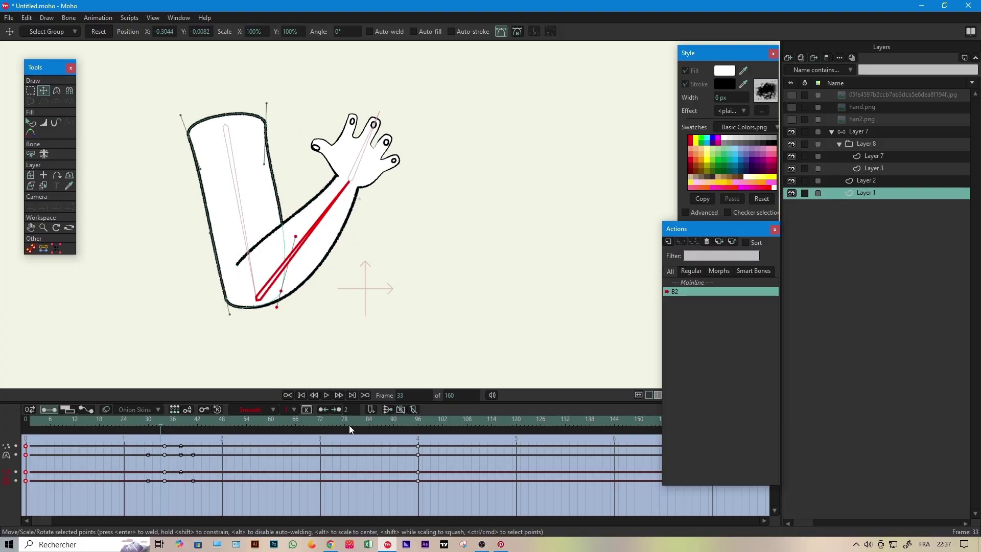
pyautogui.moveTo(160, 429); pyautogui.dragTo(195, 447)
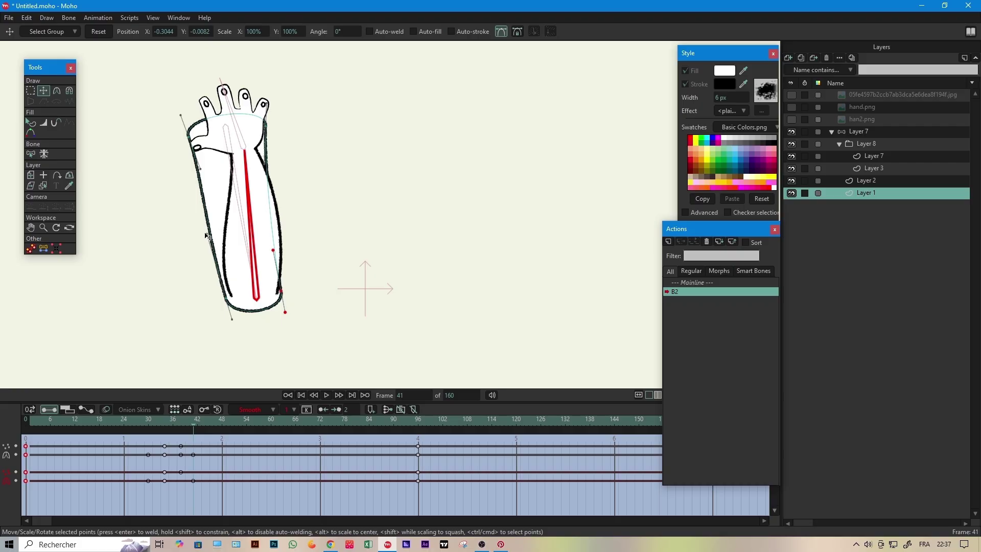
pyautogui.moveTo(205, 233); pyautogui.dragTo(191, 231)
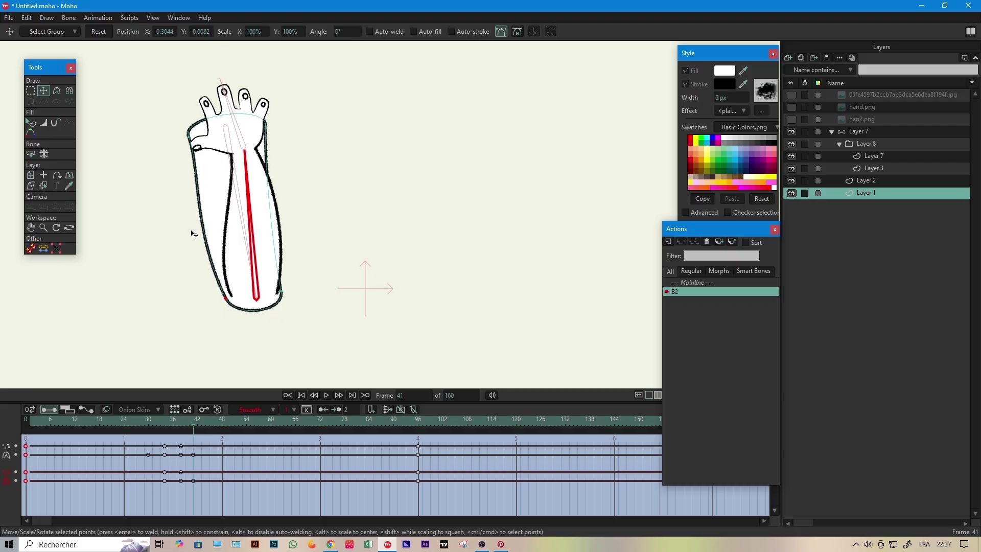
# Step: At frame 48, pull Layer 1's lower left curve handle slightly outward and align Layer 2's outer elbow point with Layer 1's outline
pyautogui.moveTo(199, 420); pyautogui.dragTo(226, 455)
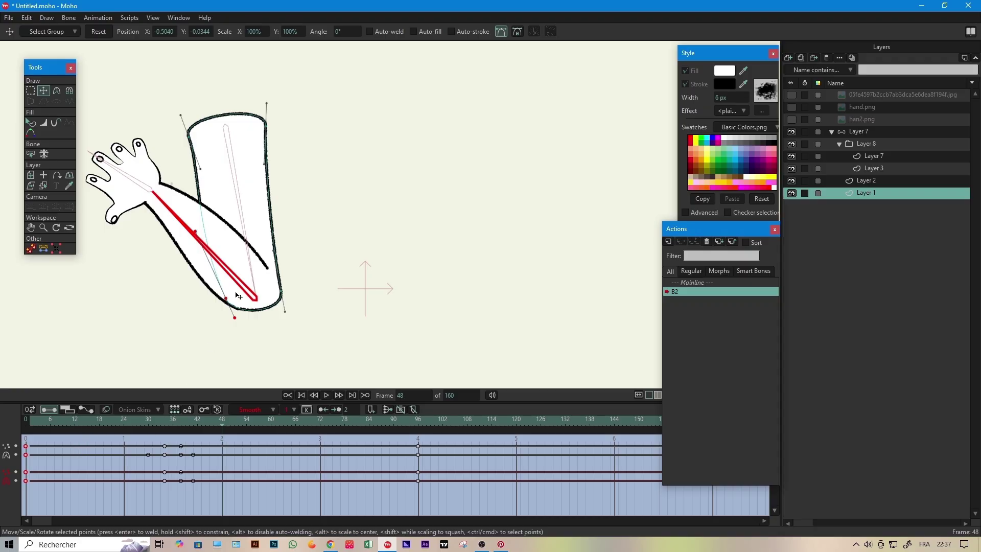
pyautogui.moveTo(195, 231); pyautogui.dragTo(189, 226)
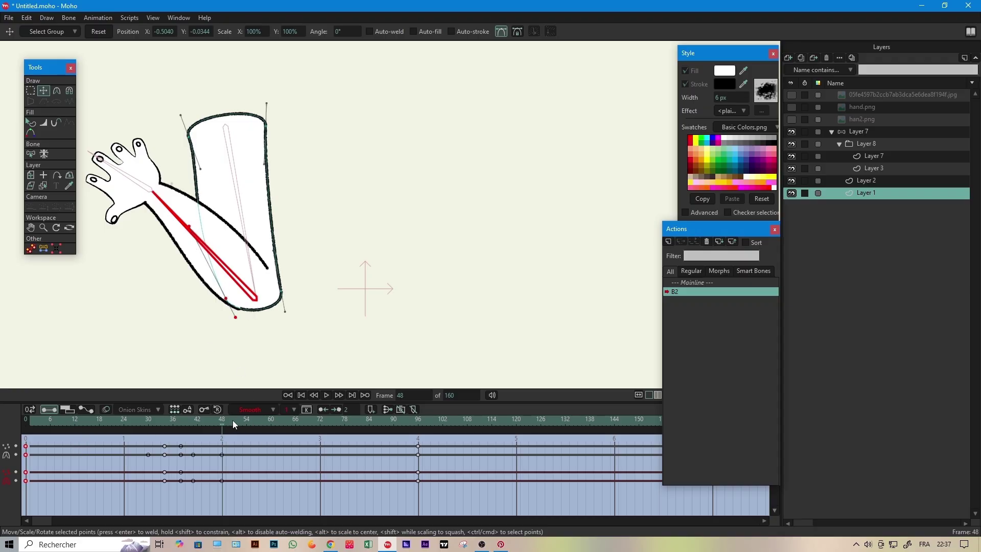
pyautogui.scroll(4, 235, 281)
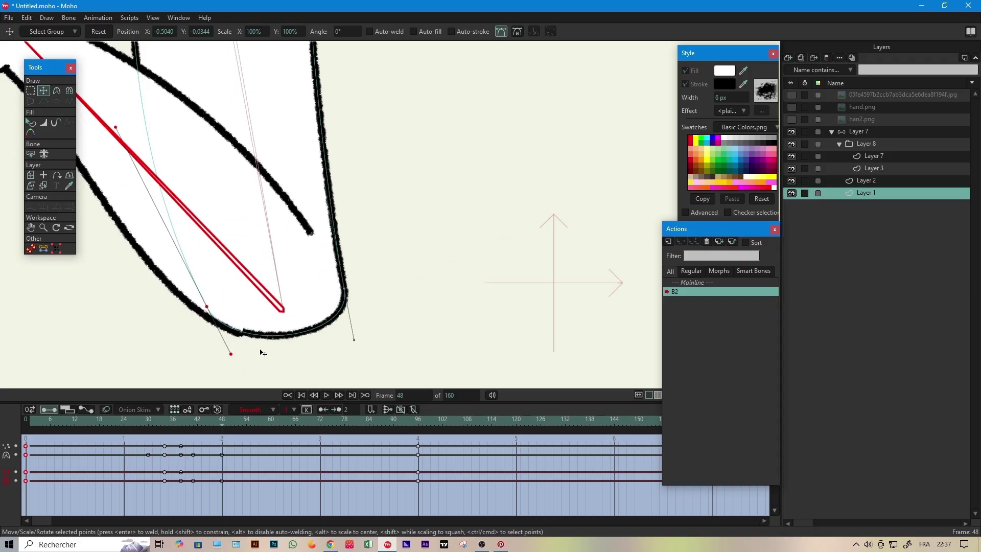
pyautogui.click(860, 183)
pyautogui.scroll(3, 268, 311)
pyautogui.moveTo(217, 361); pyautogui.dragTo(274, 349)
pyautogui.scroll(-4, 340, 285)
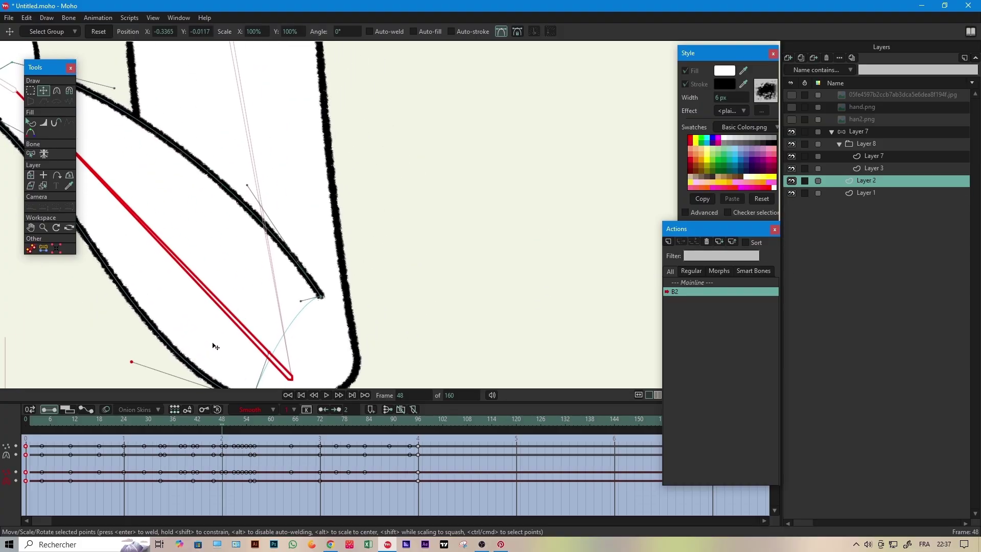
# Step: At frame 55, pull the upper curve handle of Layer 1's lower left point slightly to refine the inner upper-arm outline
pyautogui.click(876, 195)
pyautogui.scroll(-2, 434, 225)
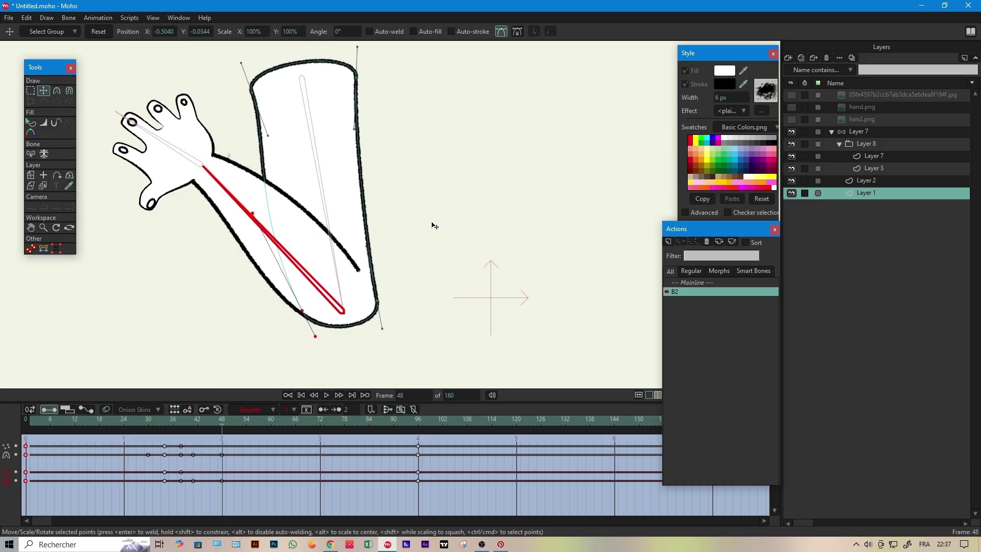
pyautogui.moveTo(223, 427); pyautogui.dragTo(251, 426)
pyautogui.click(263, 219)
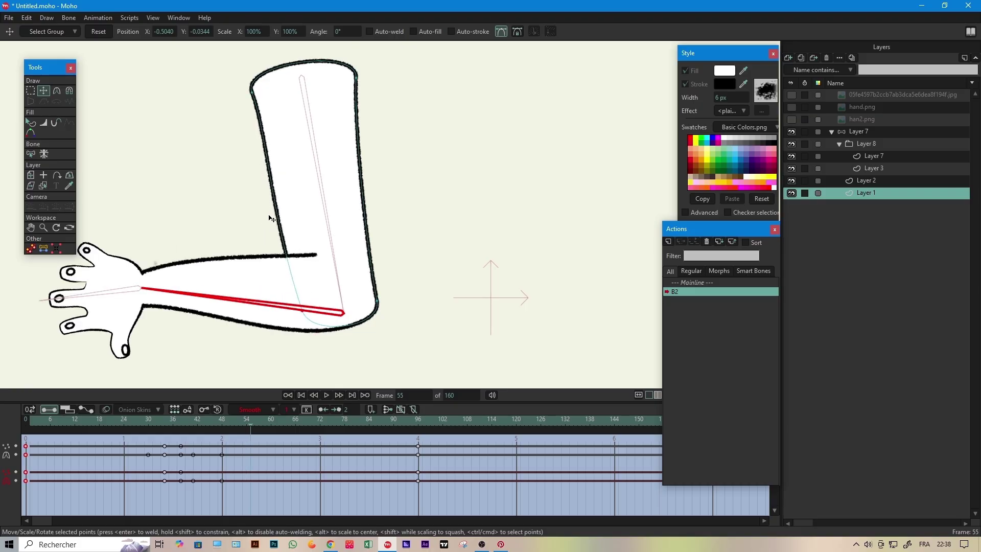
pyautogui.moveTo(269, 216); pyautogui.dragTo(272, 210)
# Step: Scrub the B2 action to frame 98 and examine the elbow's shape across the opposite bend
pyautogui.moveTo(256, 424); pyautogui.dragTo(429, 441)
pyautogui.scroll(-2, 373, 358)
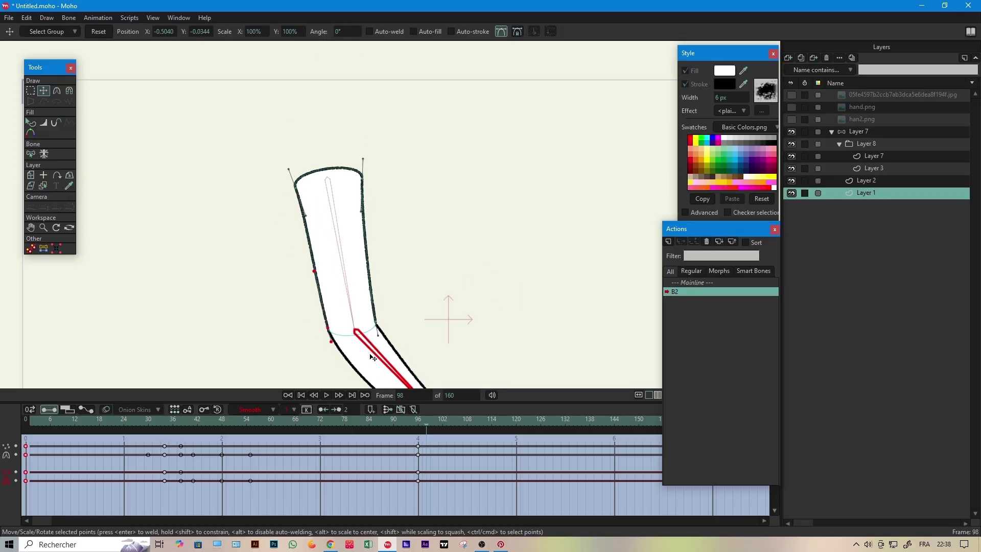
pyautogui.scroll(-2, 373, 358)
pyautogui.moveTo(370, 353); pyautogui.dragTo(339, 248)
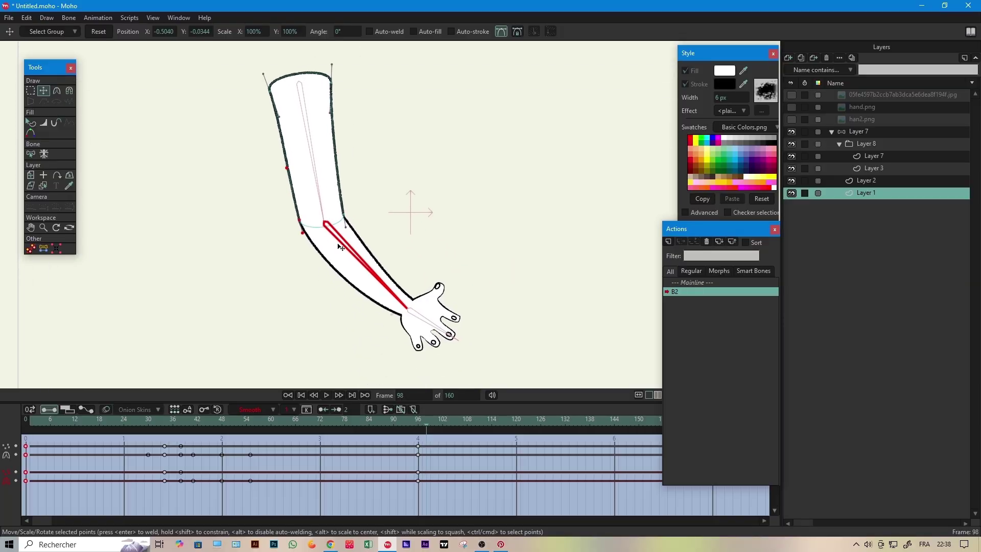
pyautogui.moveTo(424, 424); pyautogui.dragTo(419, 505)
# Step: Return to the Mainline and test bending the forearm at frame 48 with the Manipulate Bones tool
pyautogui.click(695, 282)
pyautogui.moveTo(119, 418); pyautogui.dragTo(223, 424)
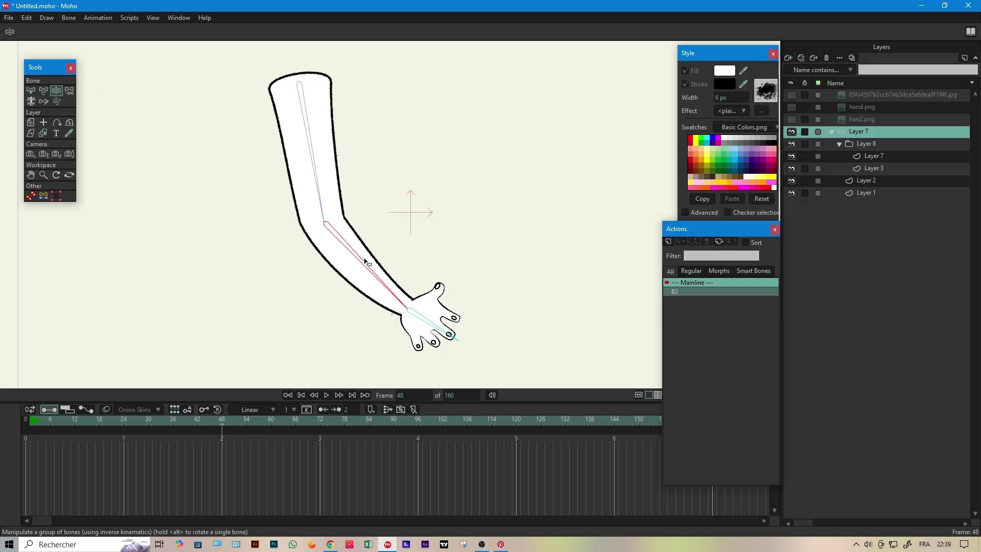
pyautogui.moveTo(409, 309); pyautogui.dragTo(353, 297)
# Step: At frame 49, rotate the forearm bone through several full turns to 1123.6° and play the animation from frame 0
pyautogui.moveTo(227, 428); pyautogui.dragTo(203, 456)
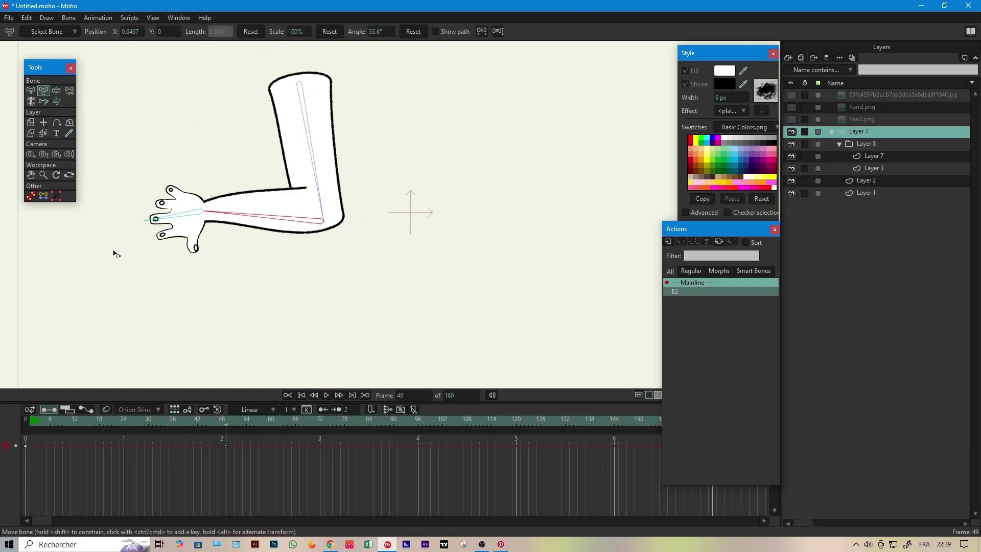
pyautogui.moveTo(115, 251); pyautogui.dragTo(427, 332)
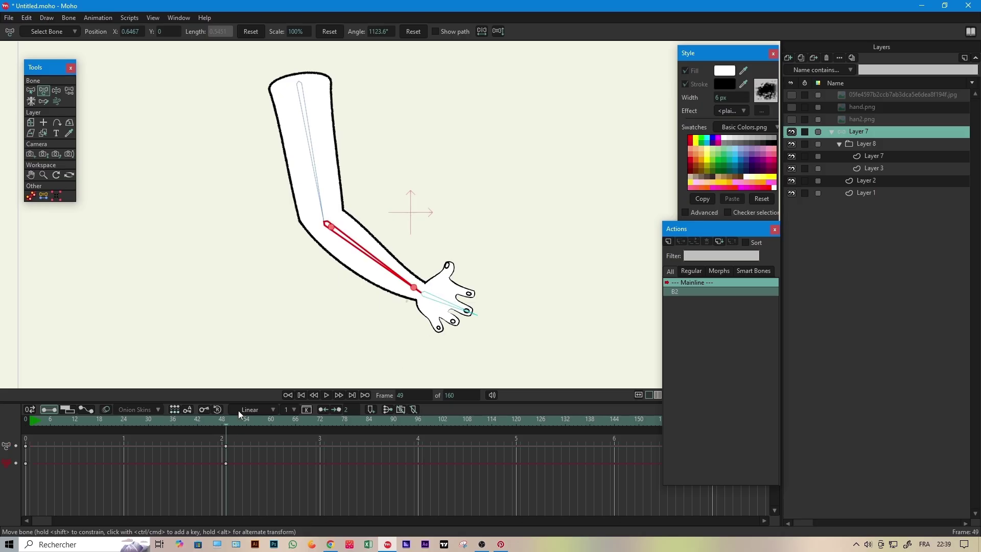
pyautogui.moveTo(226, 423); pyautogui.dragTo(29, 430)
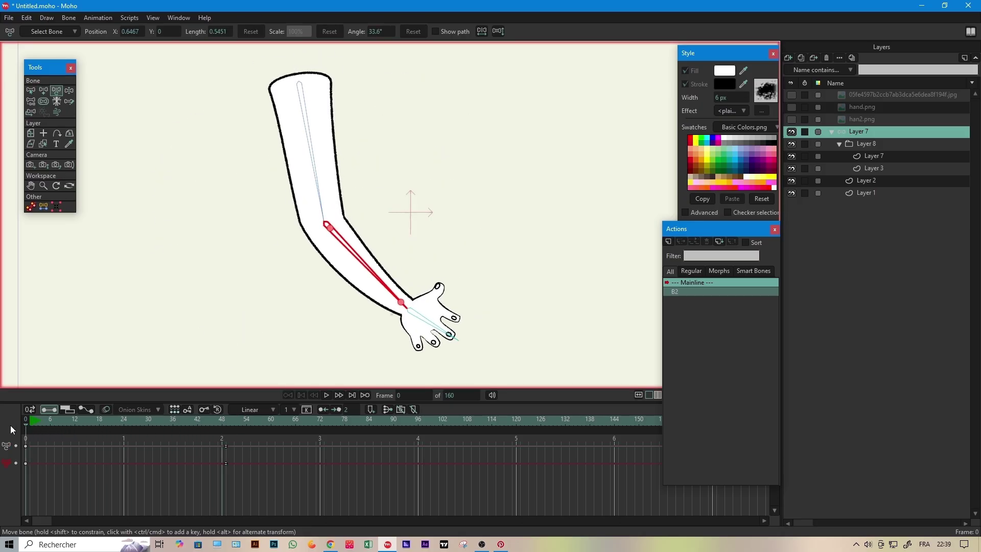
pyautogui.press('space')
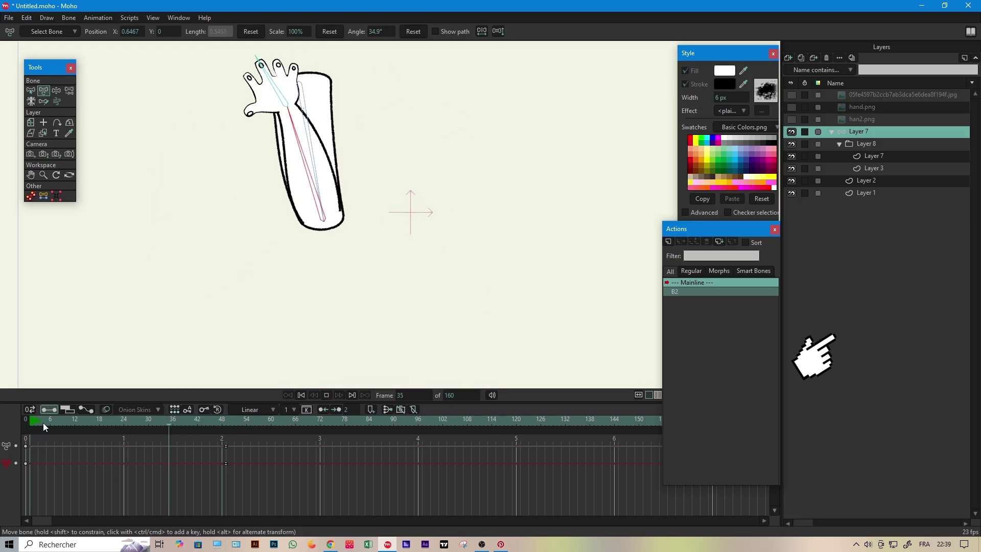